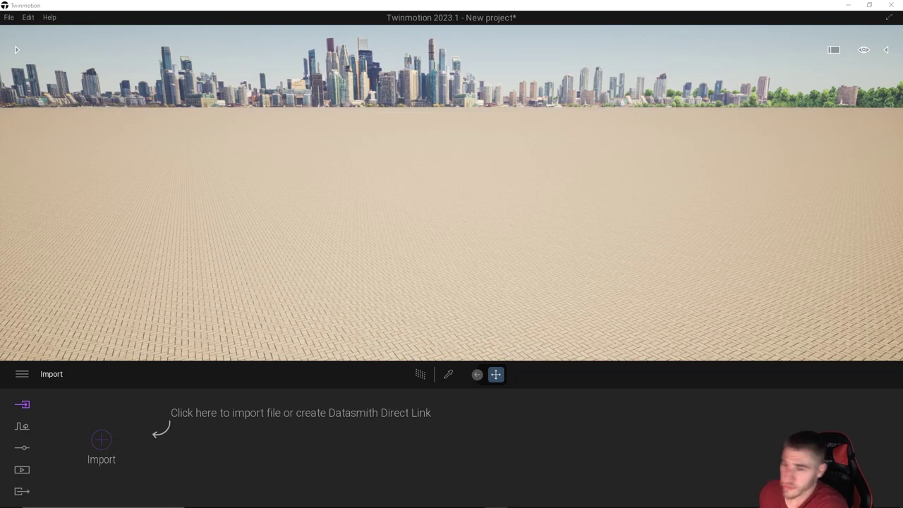
- Show the Home panel with the scene templates
left_click(10, 17)
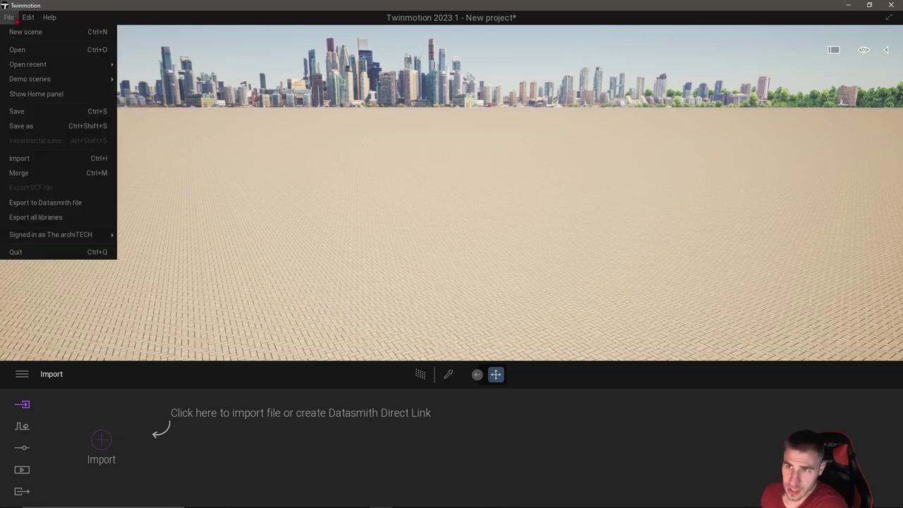
mouse_move(25, 18)
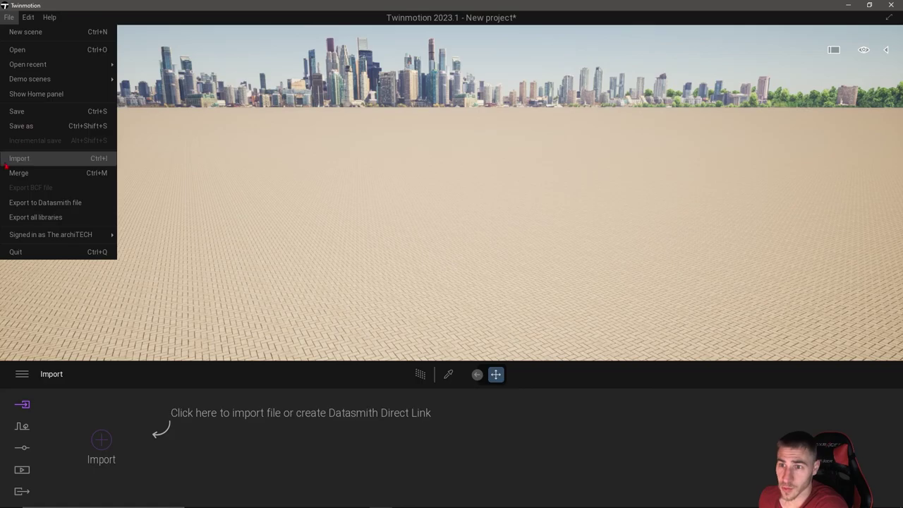
left_click(34, 95)
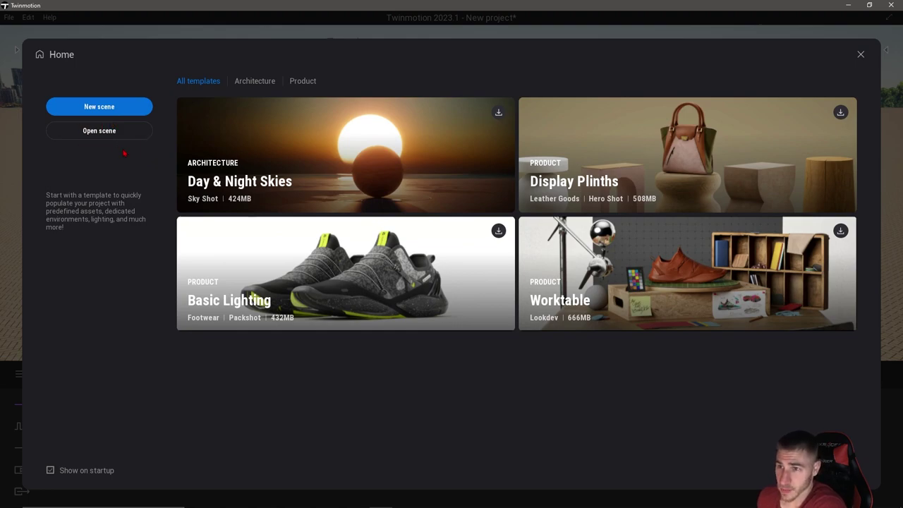
- Browse the Architecture and Product template categories and return to the list of all templates
left_click(254, 82)
left_click(302, 82)
left_click(261, 82)
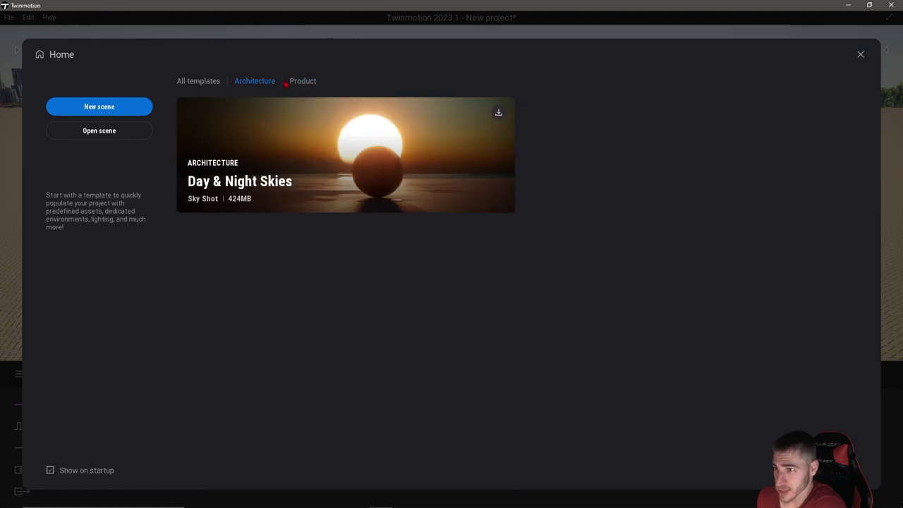
left_click(302, 82)
left_click(255, 82)
left_click(303, 81)
left_click(212, 82)
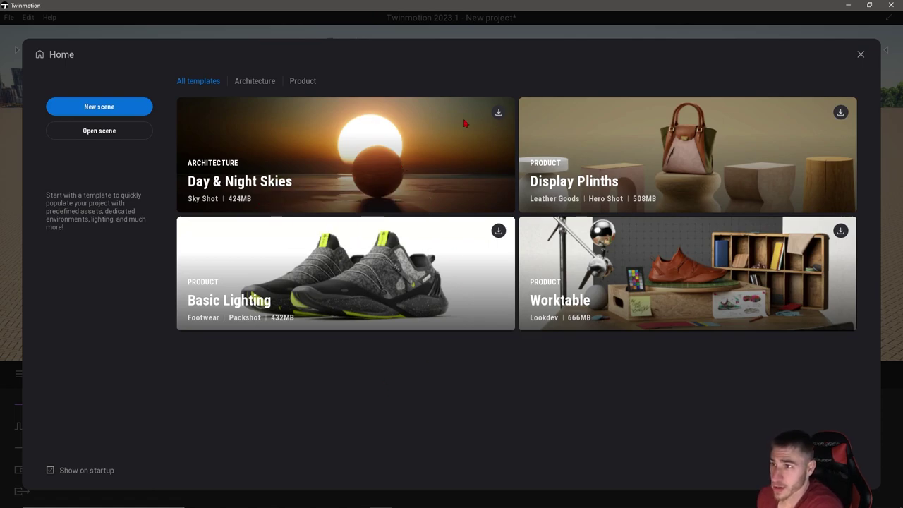
- Download the Day & Night Skies template and open it without saving the current project
left_click(498, 114)
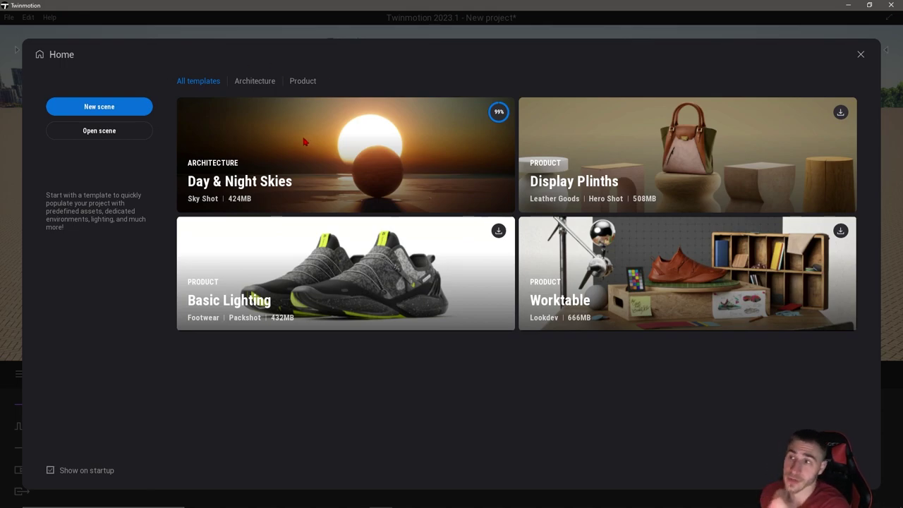
left_click(484, 113)
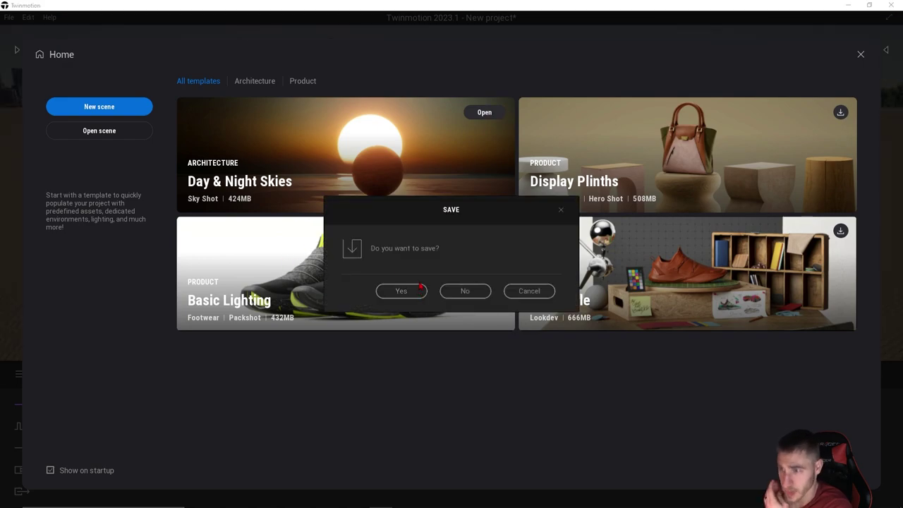
left_click(463, 291)
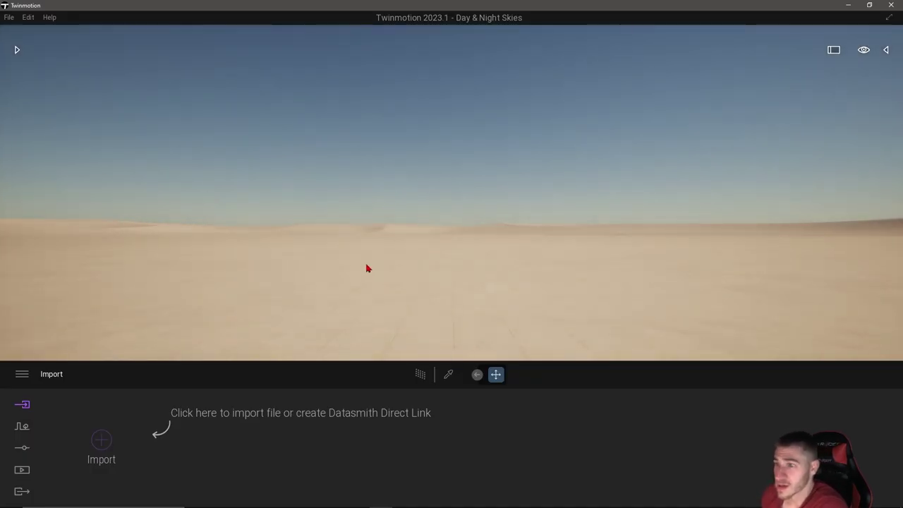
- Examine the template's sky and ground from several directions and check its settings, media and export sections
left_click_drag(368, 268, 463, 239)
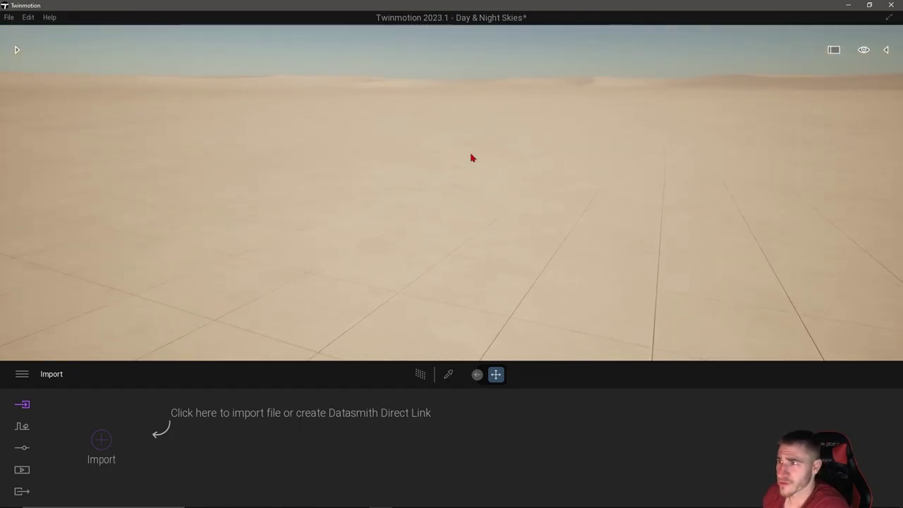
left_click_drag(473, 157, 569, 187)
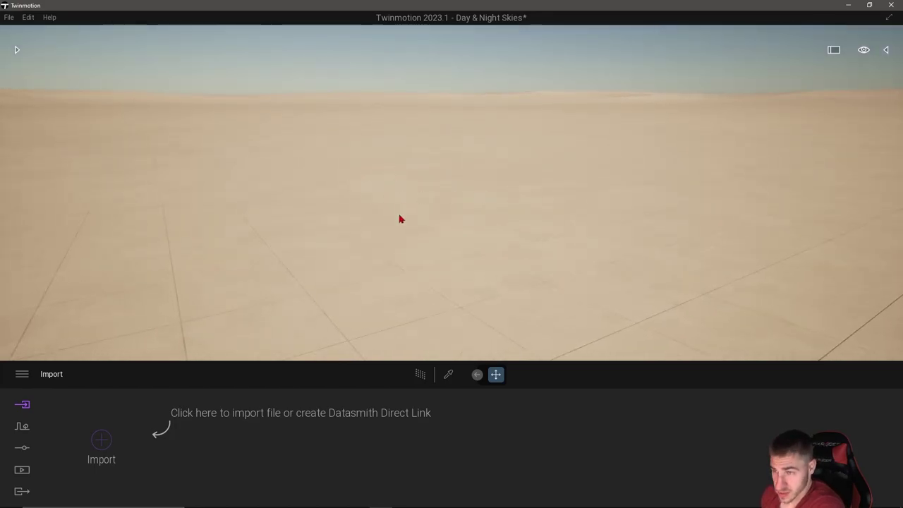
left_click_drag(399, 218, 305, 289)
left_click(22, 447)
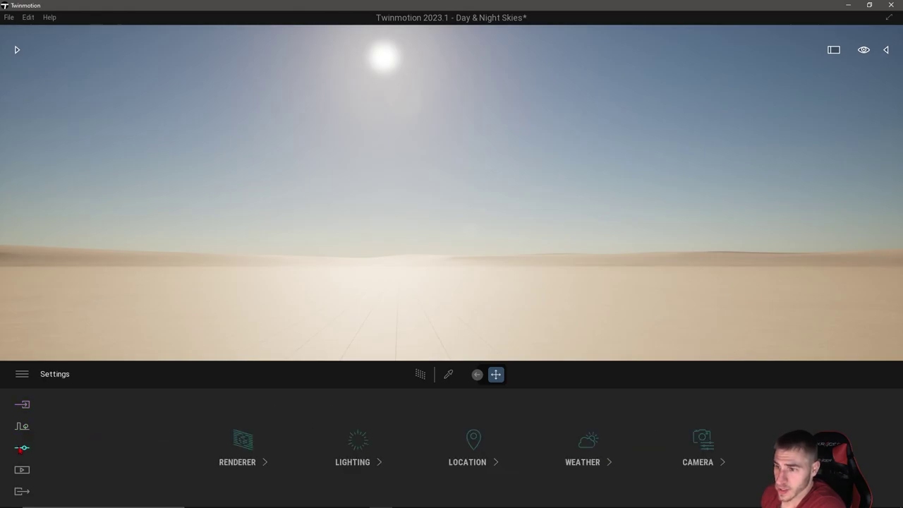
left_click(22, 469)
left_click(22, 491)
left_click(22, 448)
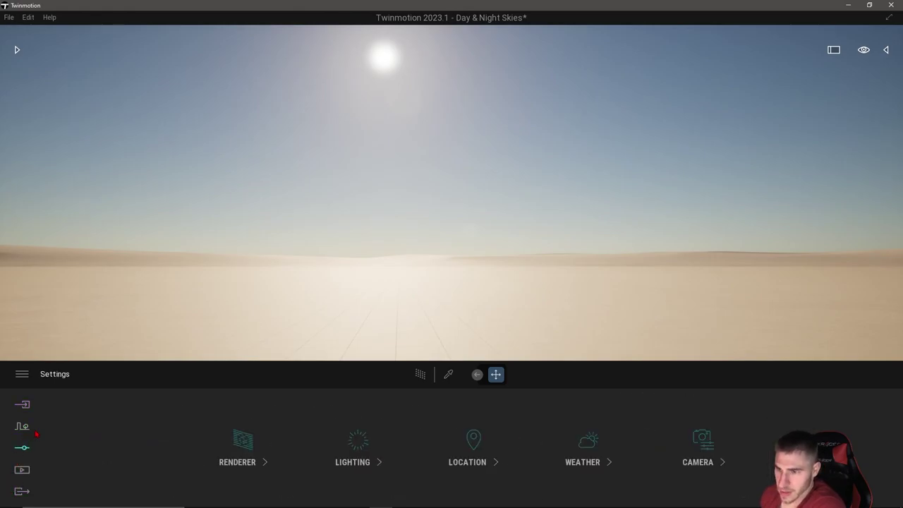
left_click_drag(297, 233, 802, 4)
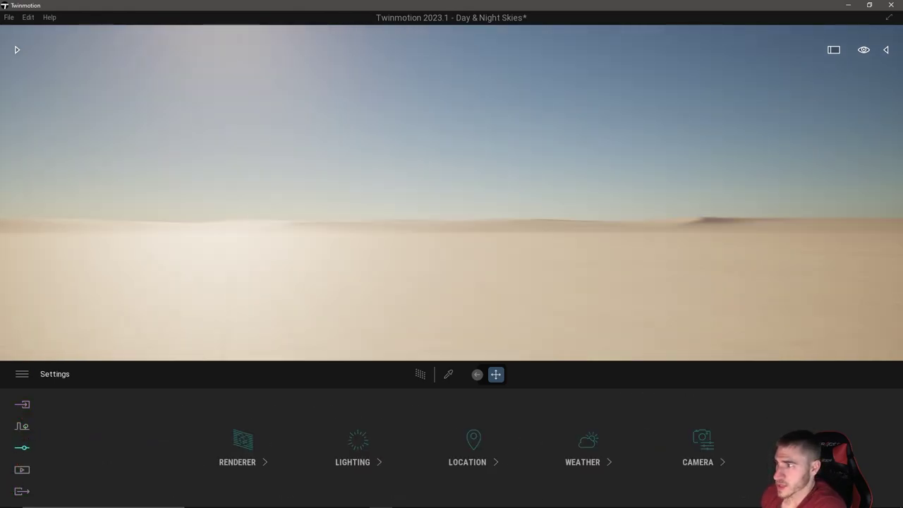
- Inspect the scene graph's contents, hide it again and look over the desert horizon
left_click(886, 50)
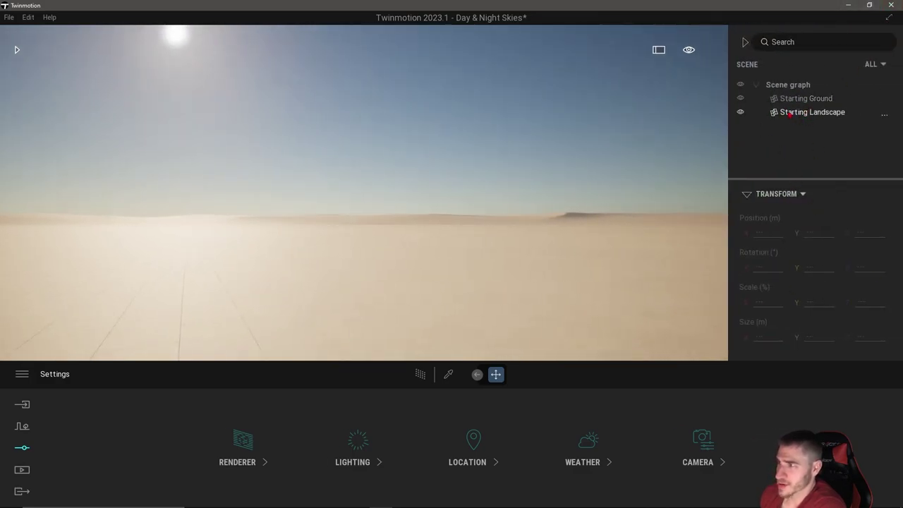
left_click(745, 43)
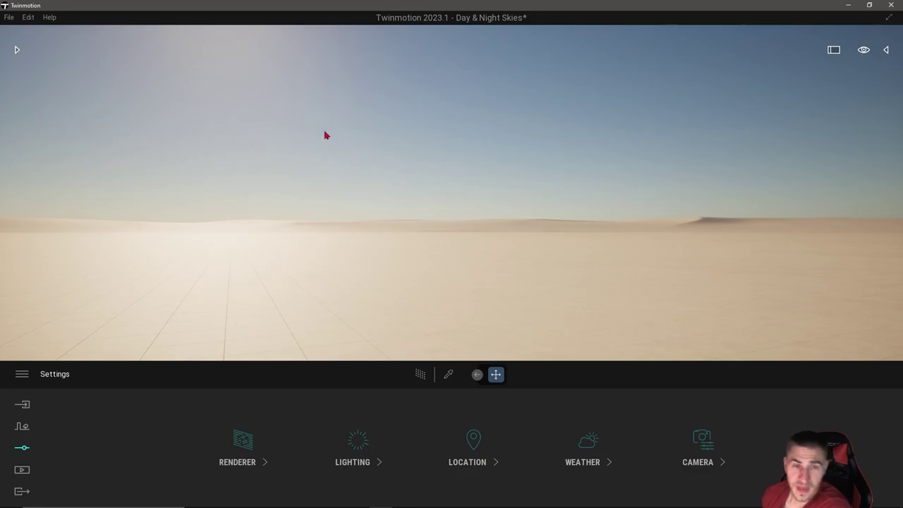
left_click_drag(393, 185, 378, 198)
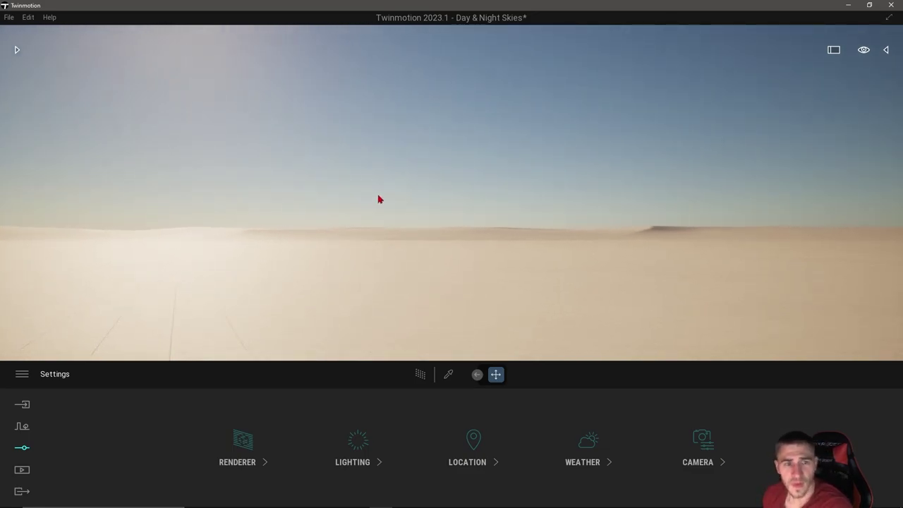
left_click_drag(200, 179, 212, 202)
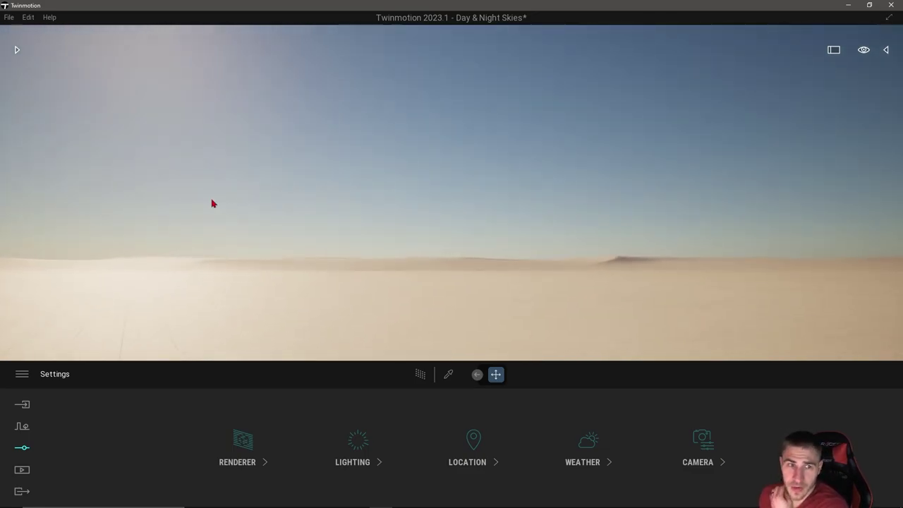
- Show the Home panel again to check the available templates, and close it
left_click(10, 18)
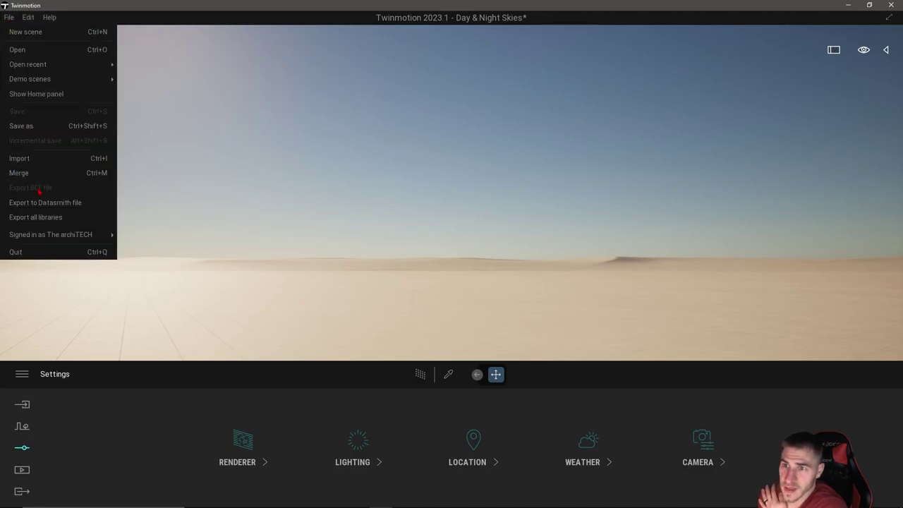
left_click(49, 95)
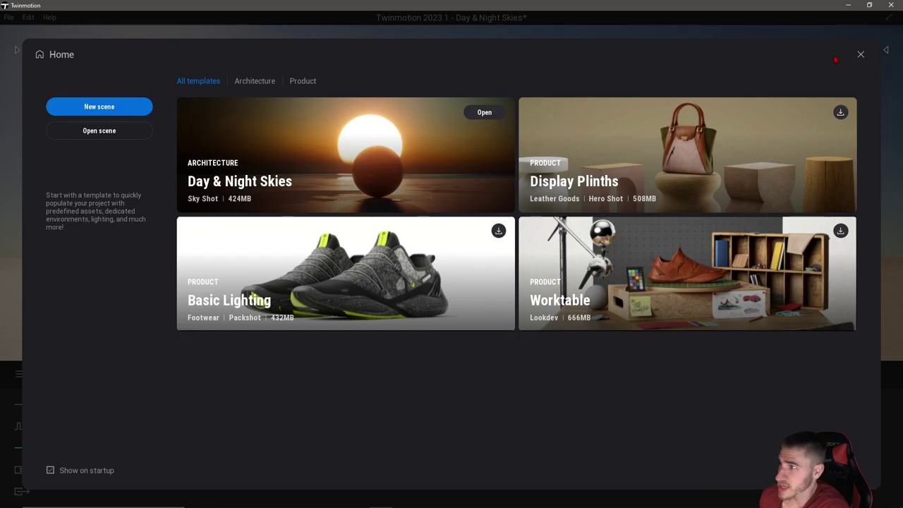
left_click(860, 54)
- Open the preferences and turn off Sending data in the appearance settings
left_click(9, 16)
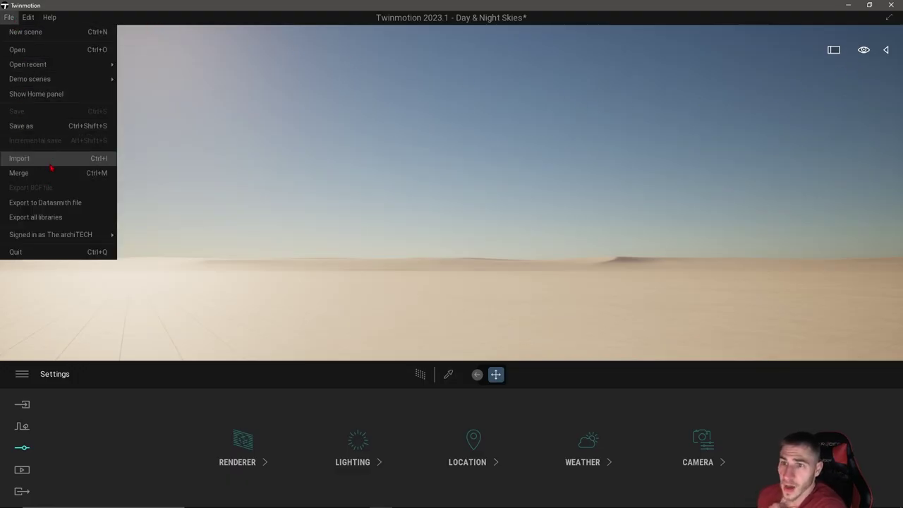
left_click(28, 17)
left_click(70, 155)
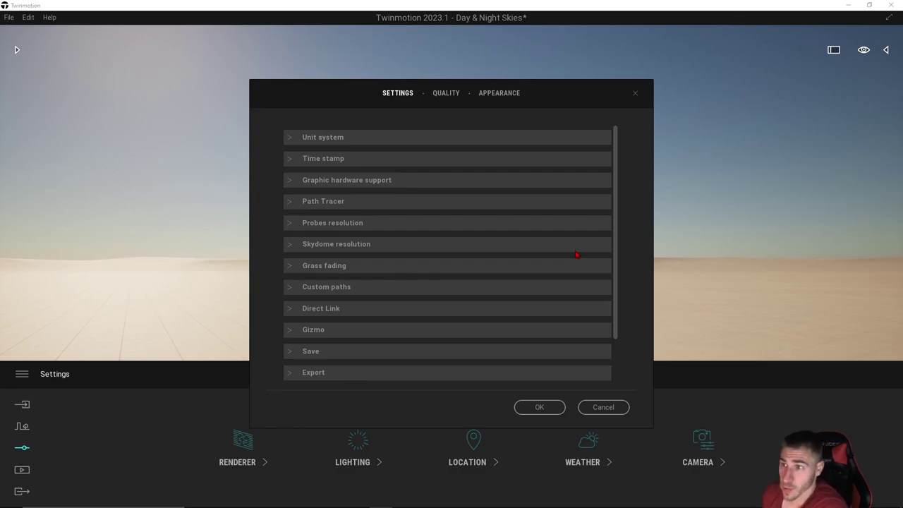
left_click(495, 96)
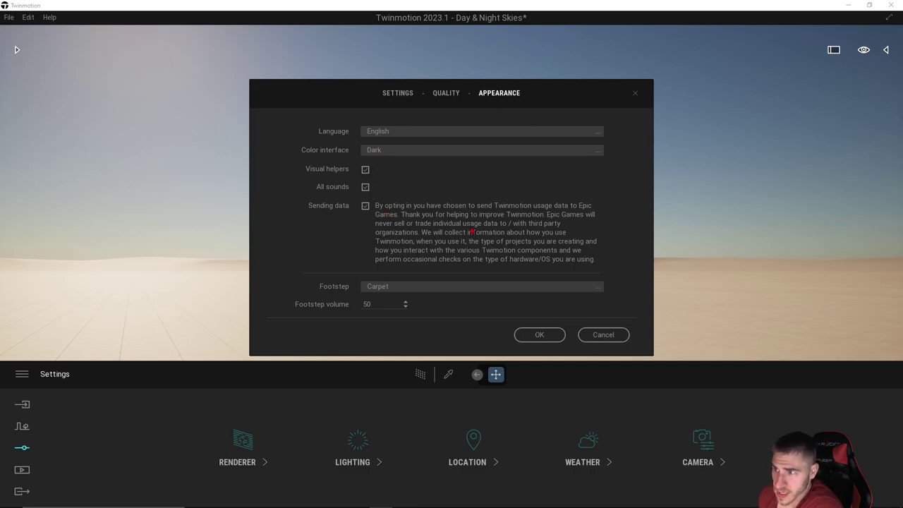
left_click(365, 205)
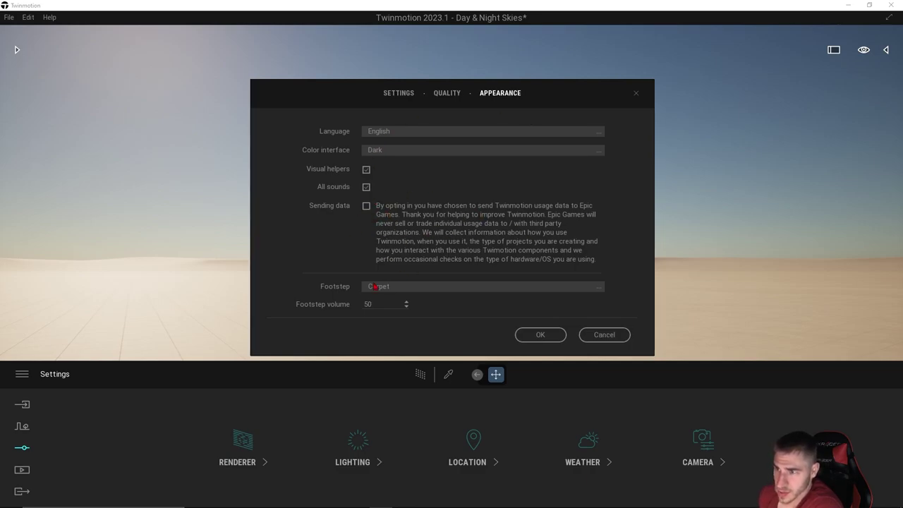
- Review the desktop rendering quality levels and the Unit system and Graphic hardware support preferences
left_click(446, 92)
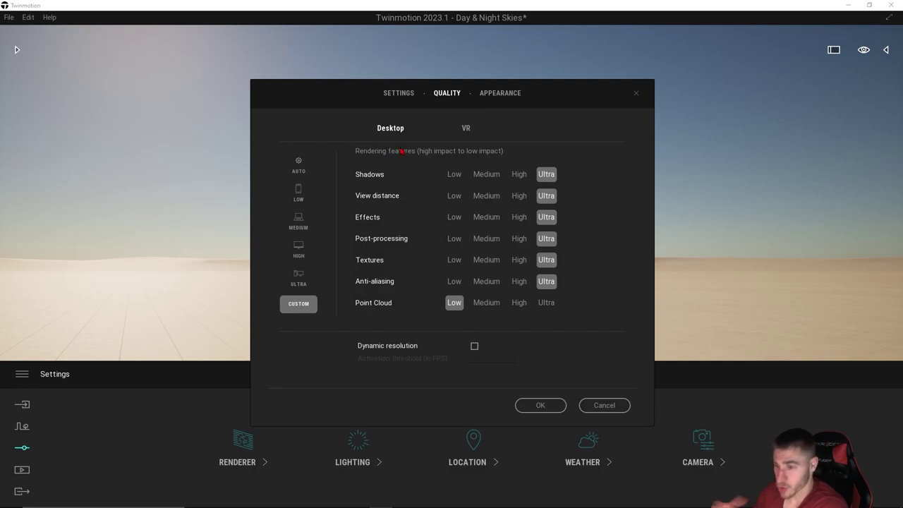
left_click(407, 96)
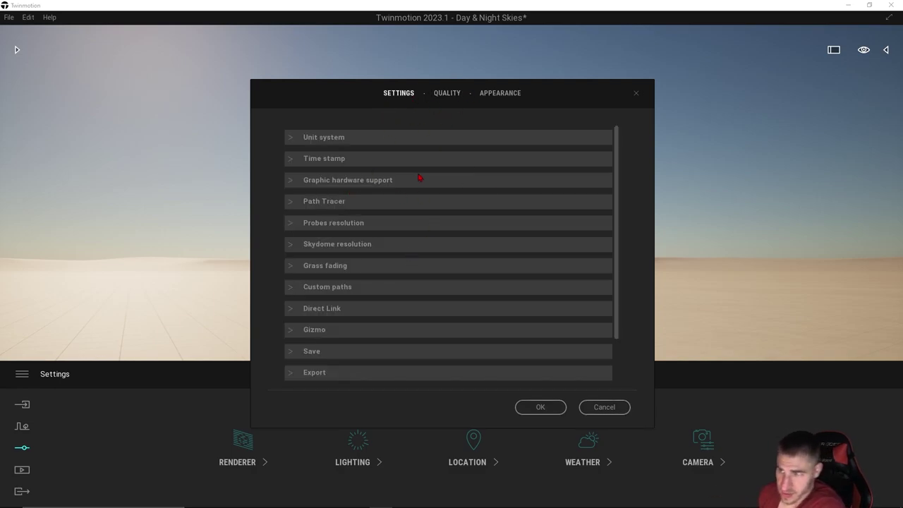
left_click(339, 139)
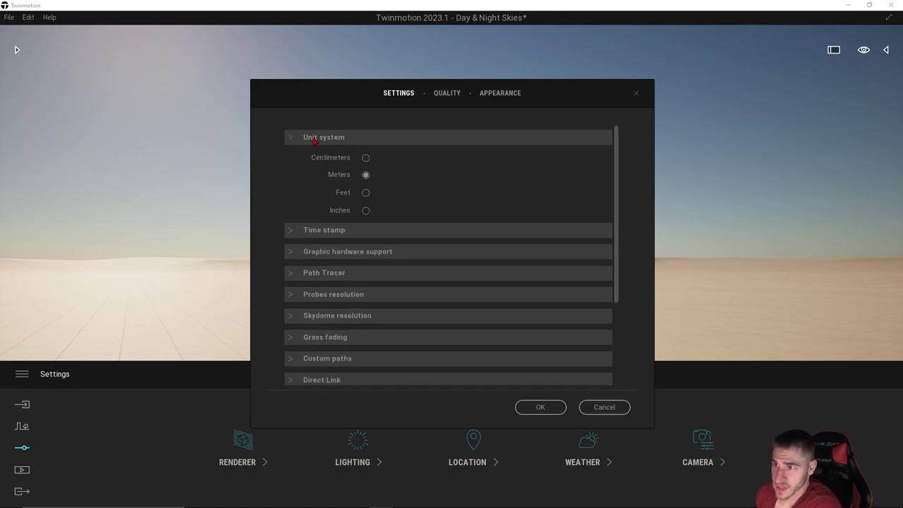
left_click(322, 141)
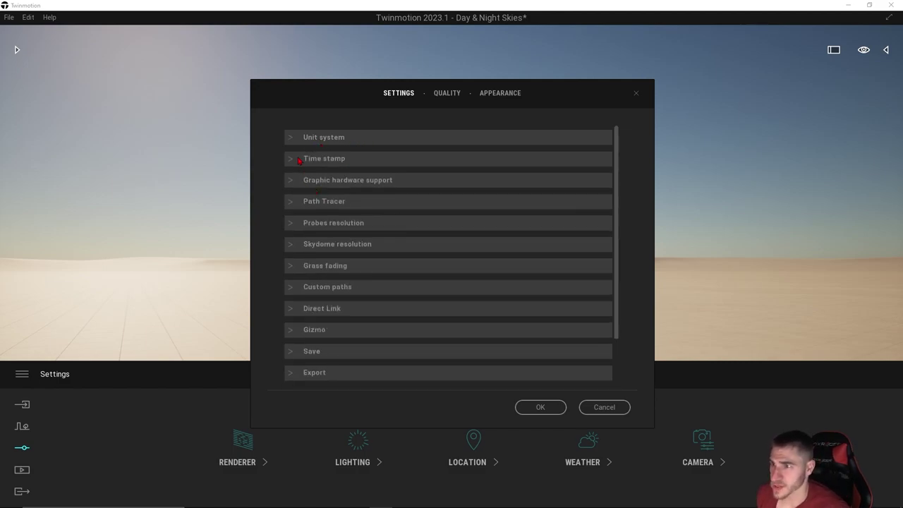
left_click(292, 181)
left_click(296, 182)
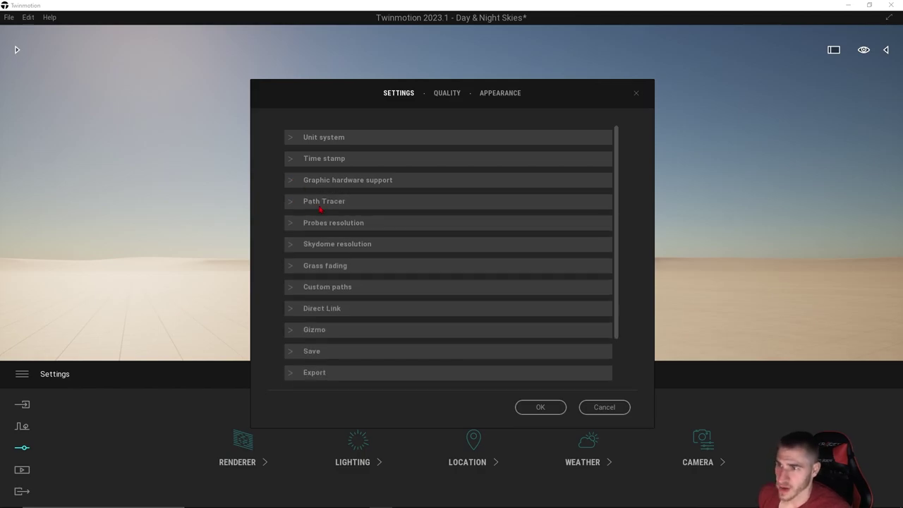
- Examine the Path Tracer sample presets and the Probes resolution and Skydome resolution preferences
left_click(288, 205)
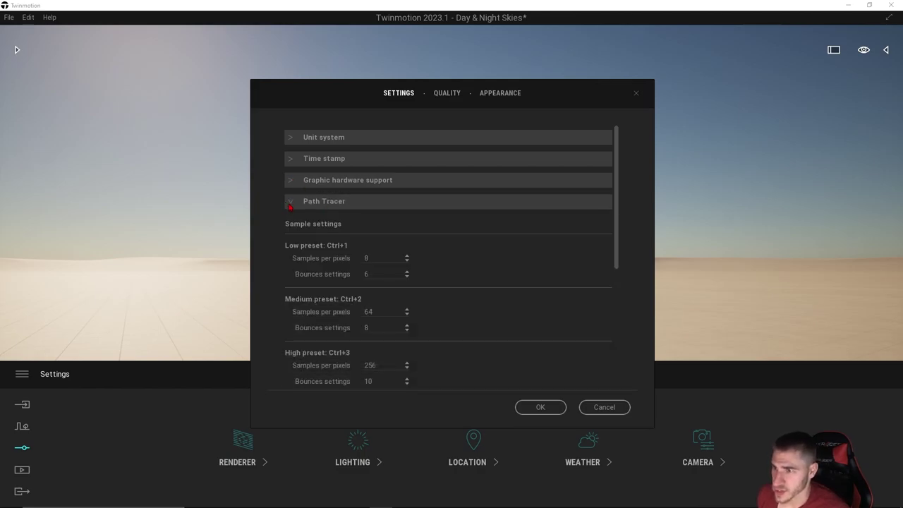
scroll(413, 231, "down", 2)
scroll(414, 230, "up", 2)
left_click(330, 204)
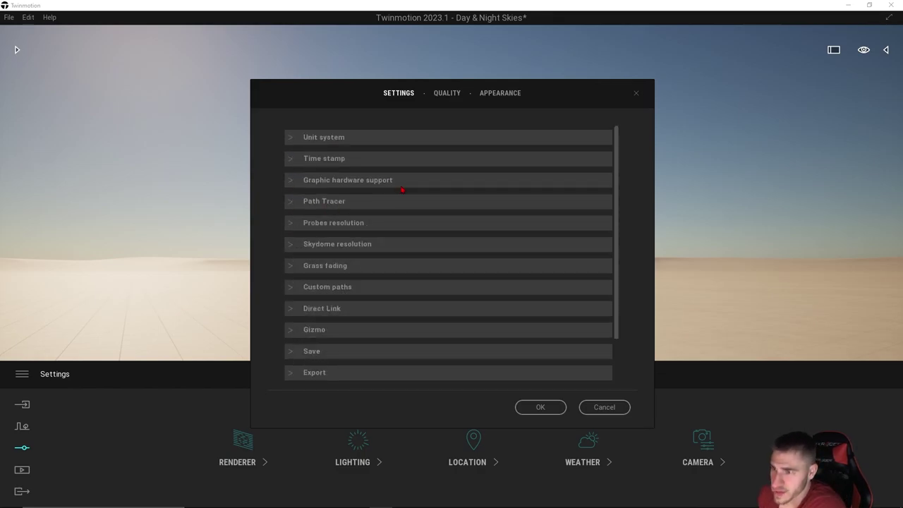
scroll(395, 182, "down", 1)
left_click(312, 200)
left_click(312, 198)
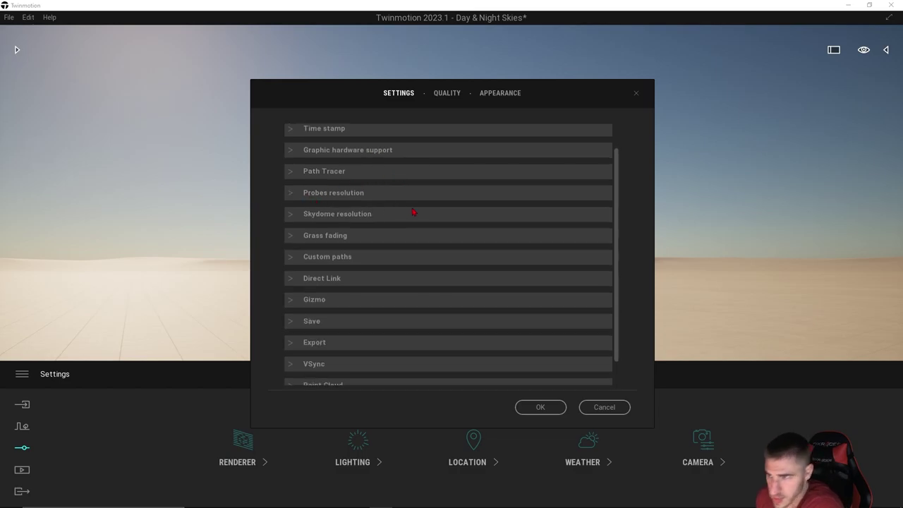
left_click(317, 215)
left_click(314, 213)
- Review the custom library paths and view the User library folder, leaving its location as it is
scroll(312, 177, "down", 1)
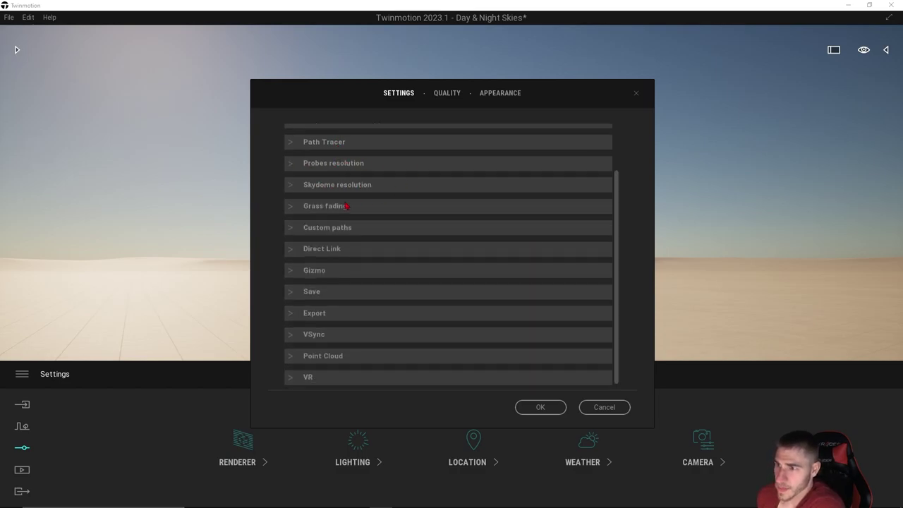
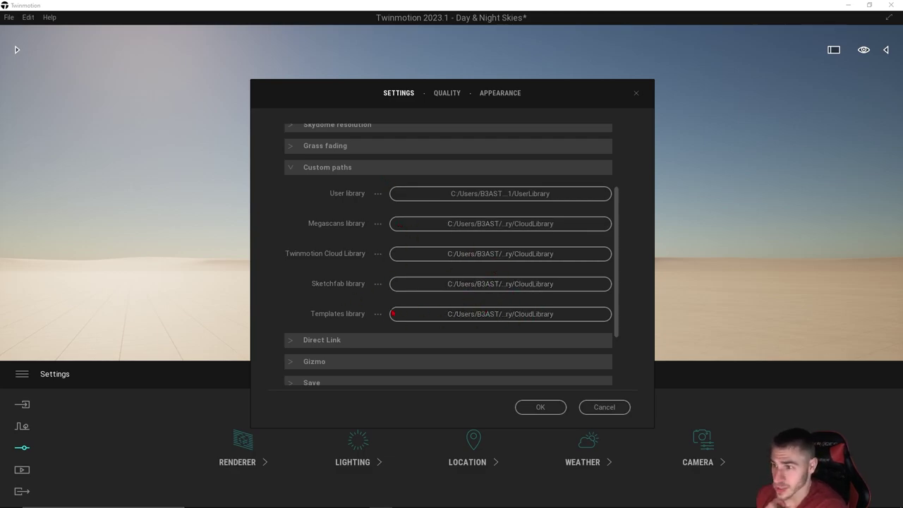
left_click(464, 202)
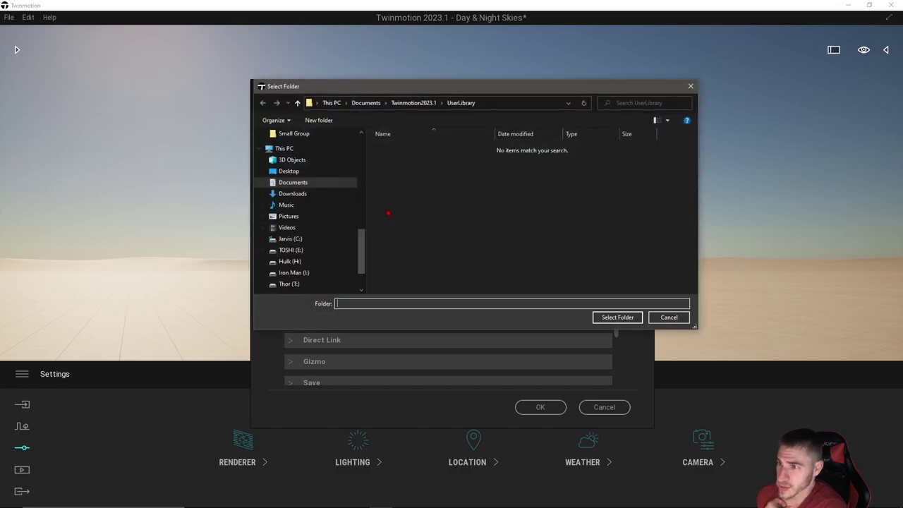
left_click(689, 86)
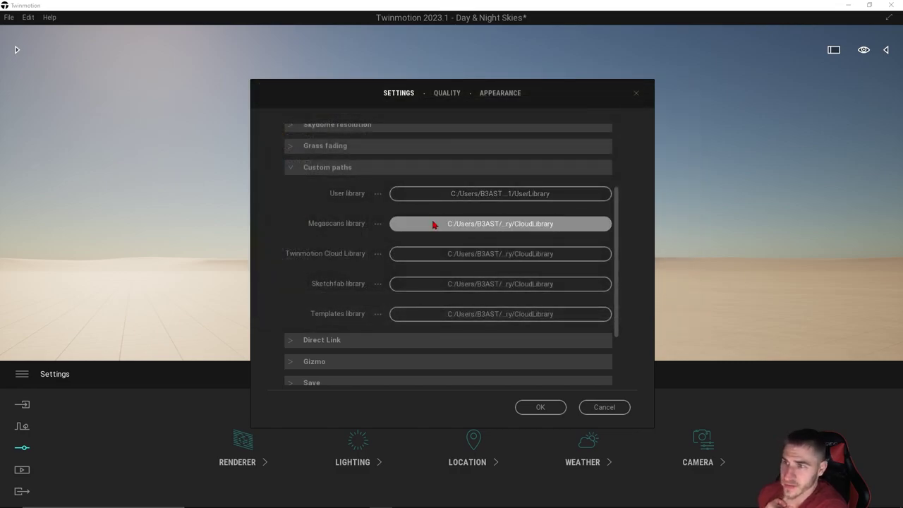
- View the Megascans library folder and browse the Templates library's CloudLibrary subfolders, cancelling both folder selections
left_click(438, 223)
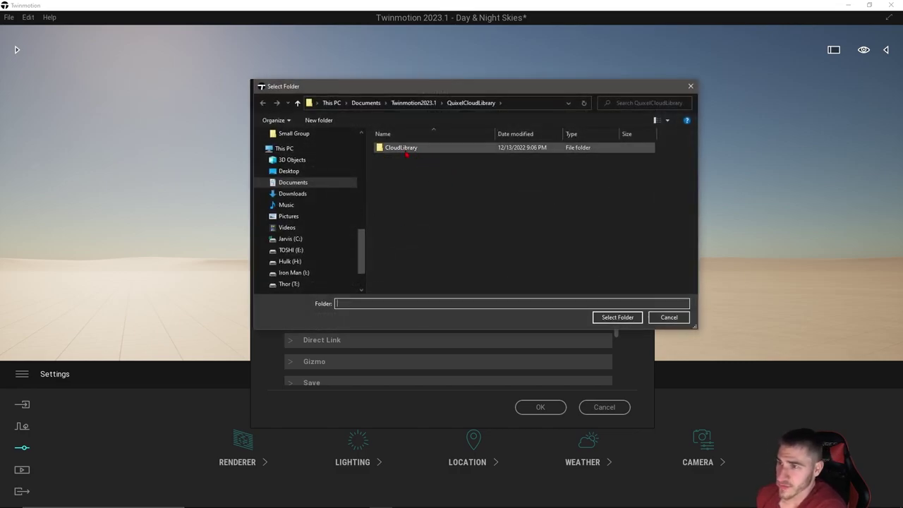
left_click(689, 88)
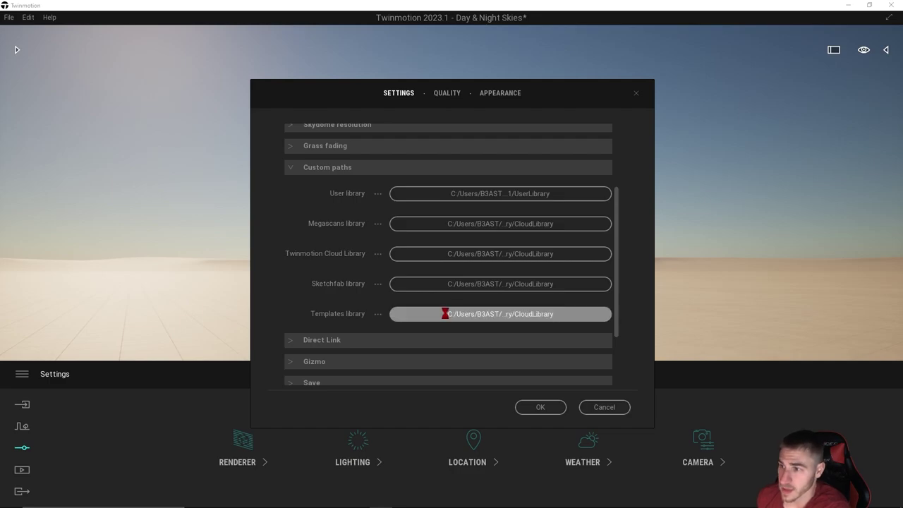
left_click(547, 313)
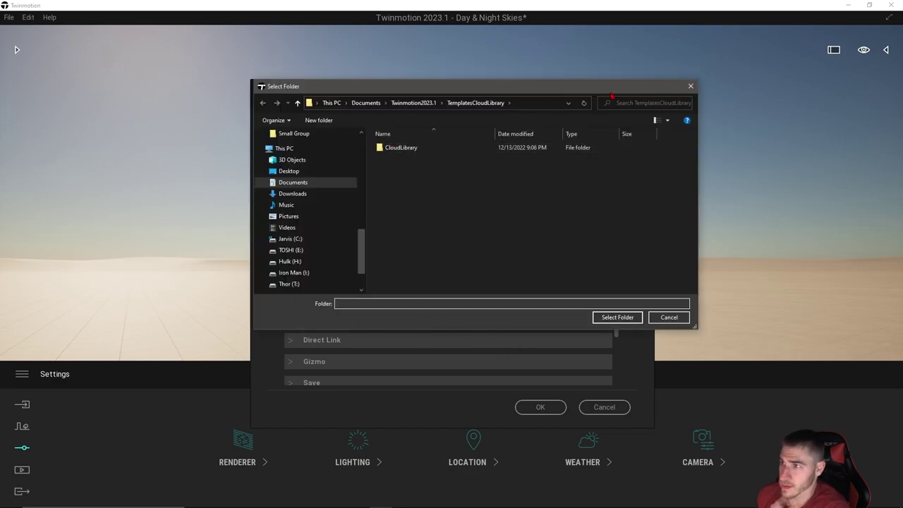
double_click(430, 145)
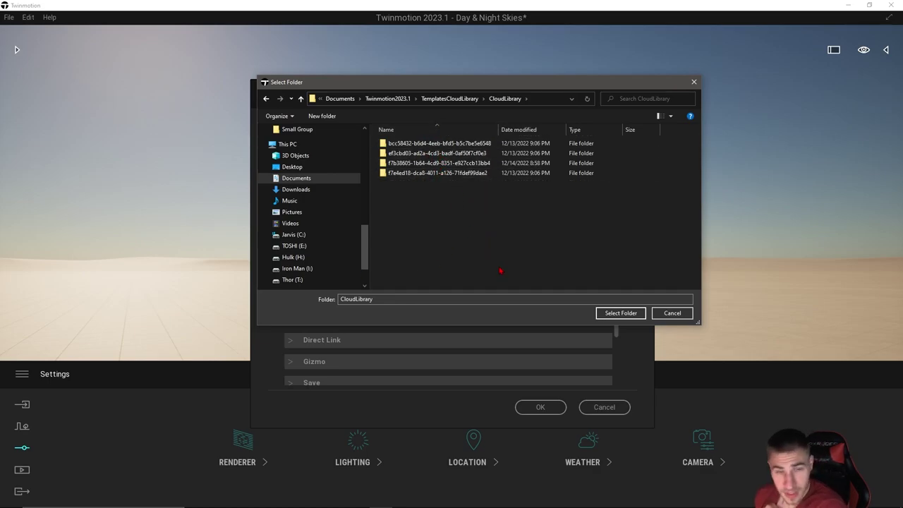
double_click(439, 143)
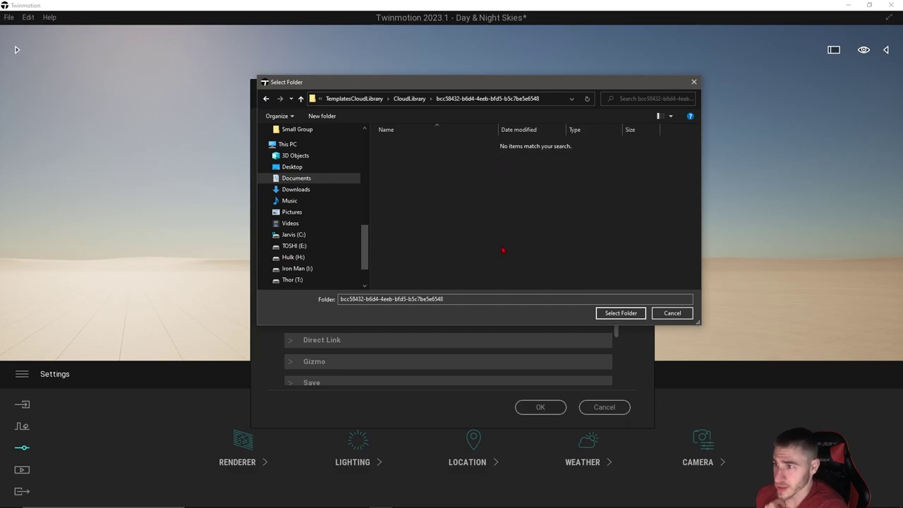
left_click(672, 314)
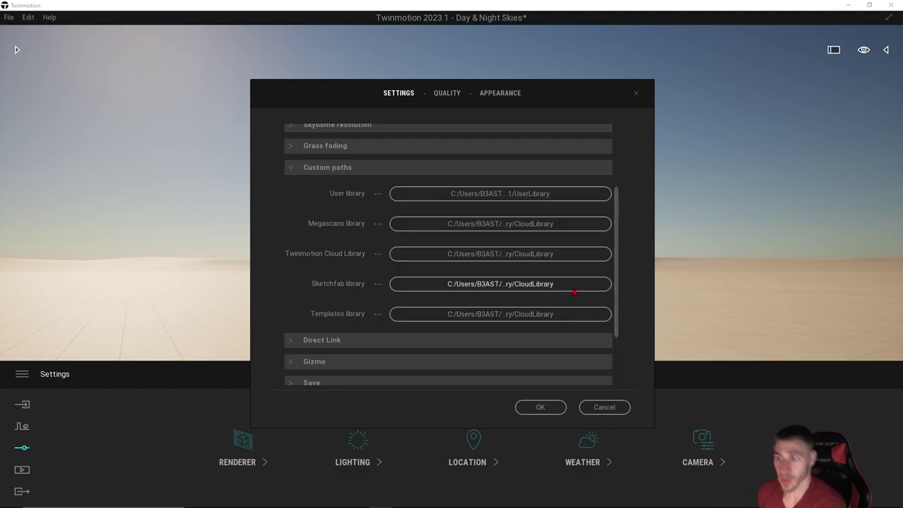
- Check the Templates library path's extra options and its folder, cancel the selection, and collapse the Custom paths preferences
left_click(377, 313)
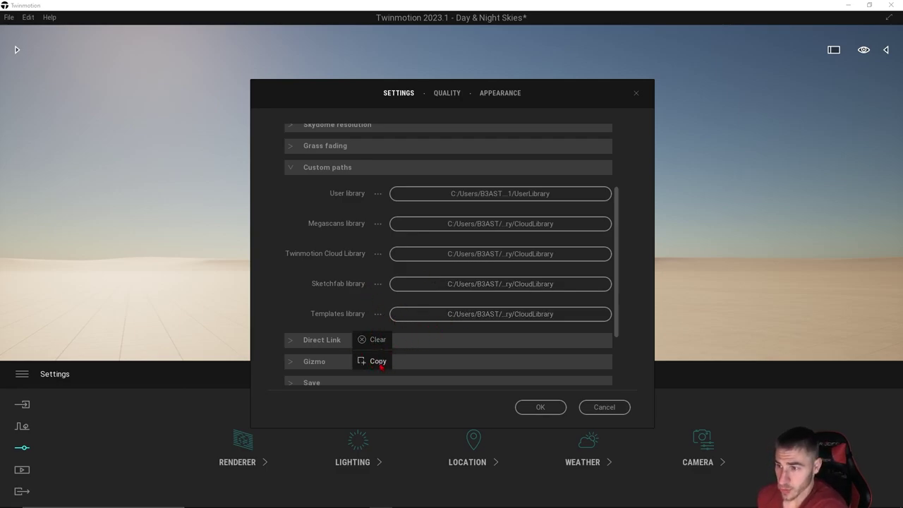
left_click(426, 314)
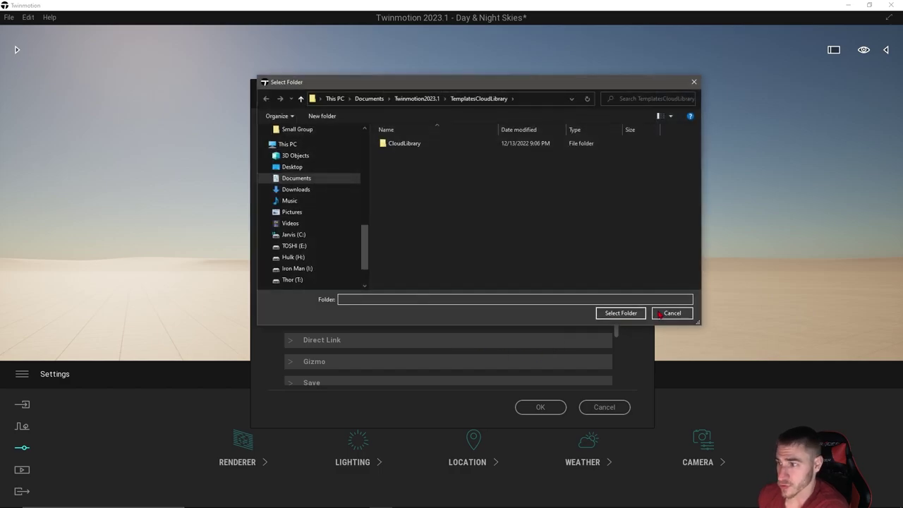
left_click(660, 315)
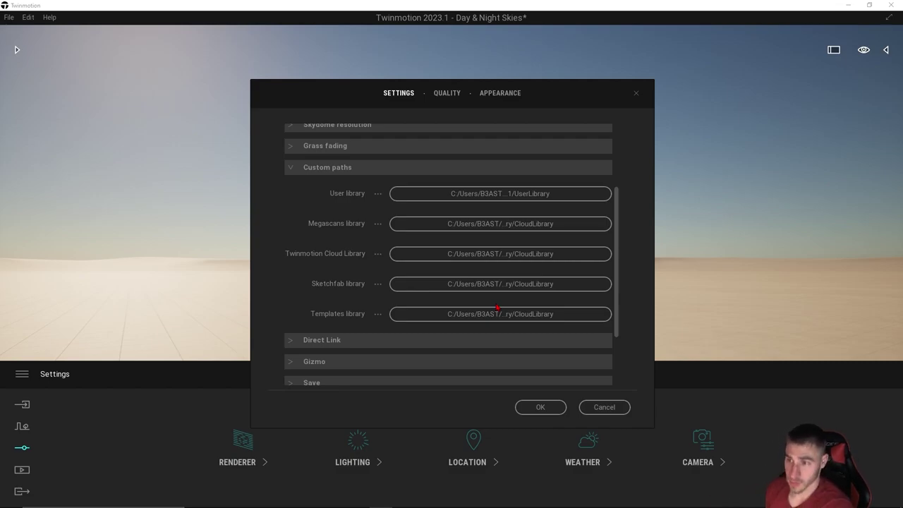
left_click(300, 167)
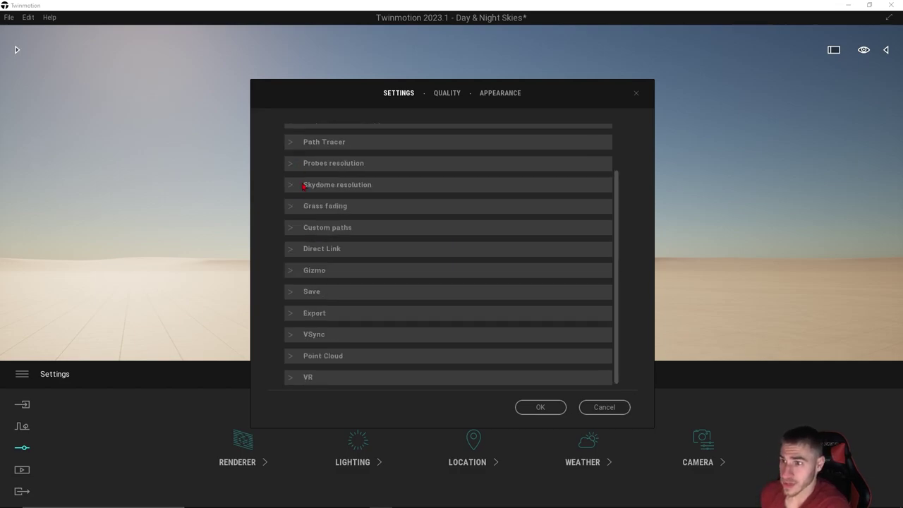
- Review the Direct Link textures folder preferences and the Gizmo preferences for Angle snap and Auto camera-facing
left_click(356, 249)
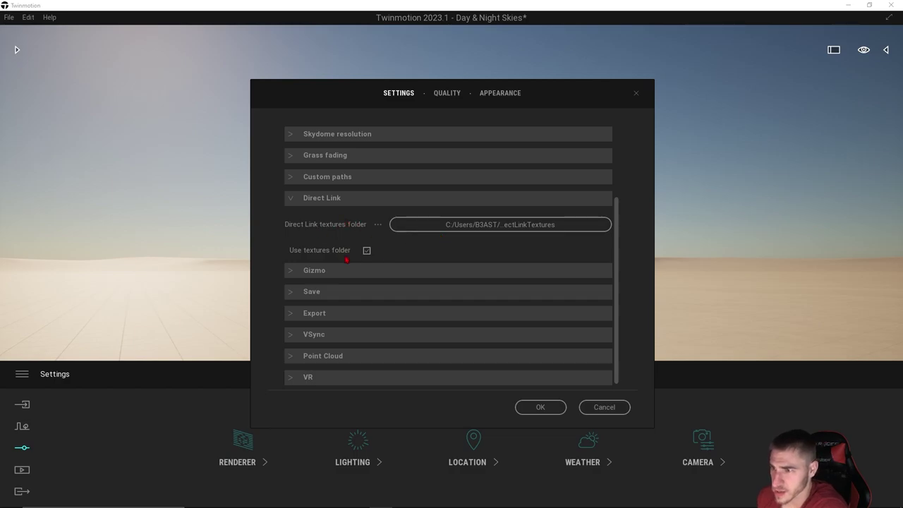
left_click(320, 198)
left_click(335, 272)
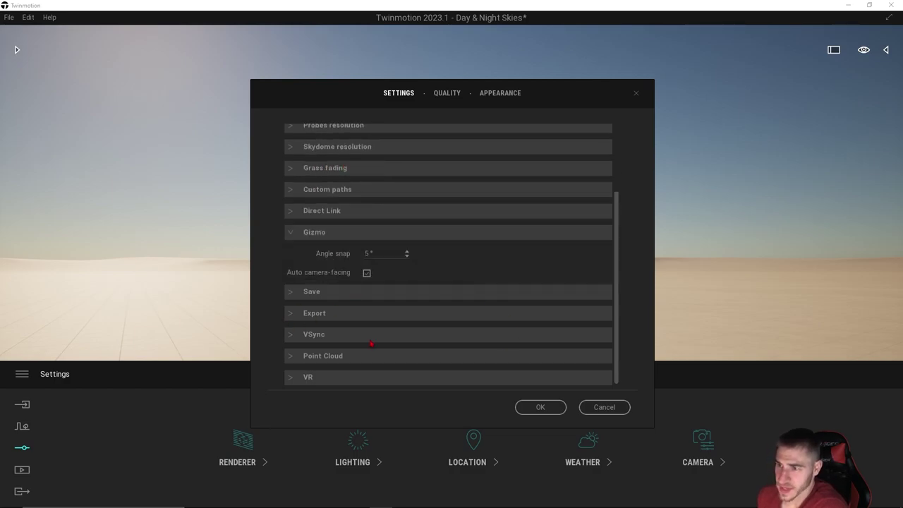
left_click(372, 254)
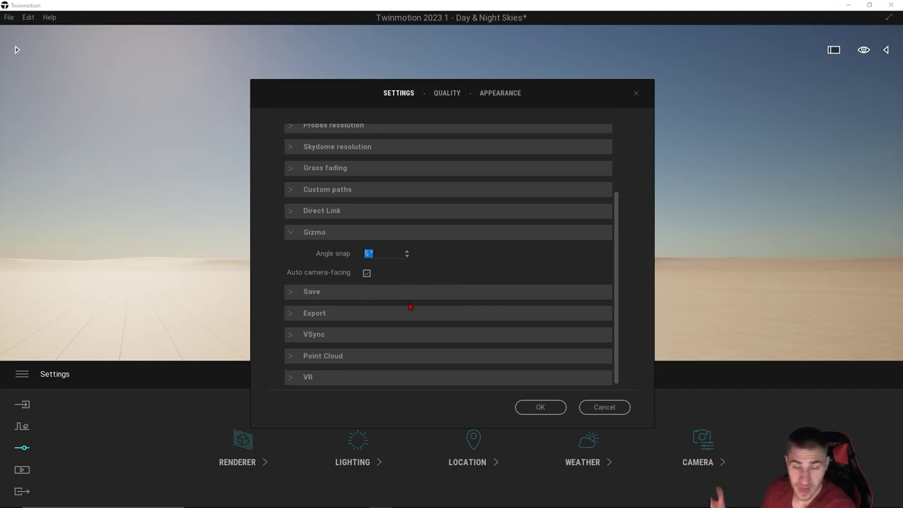
left_click(437, 277)
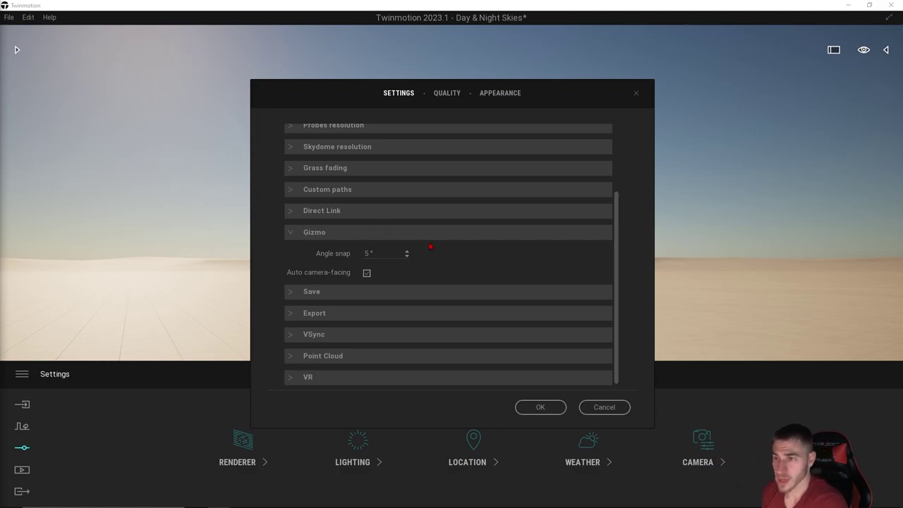
left_click(367, 274)
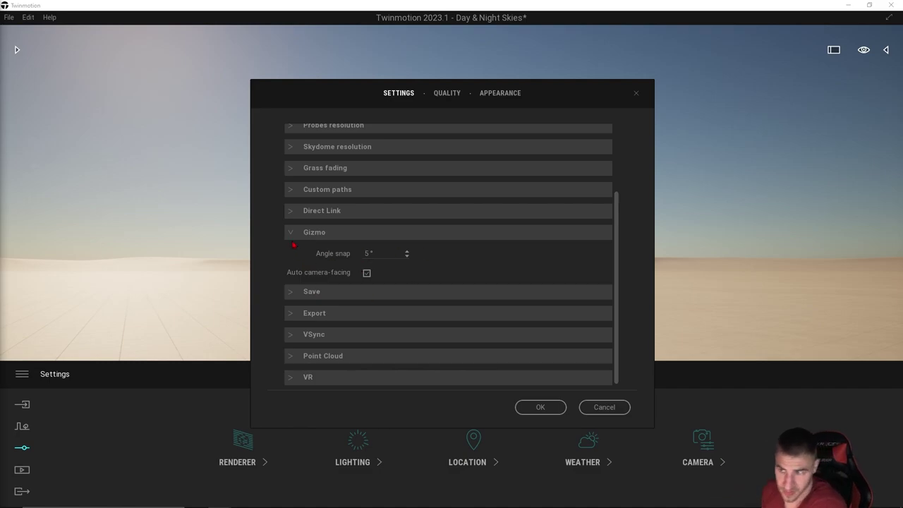
left_click(310, 233)
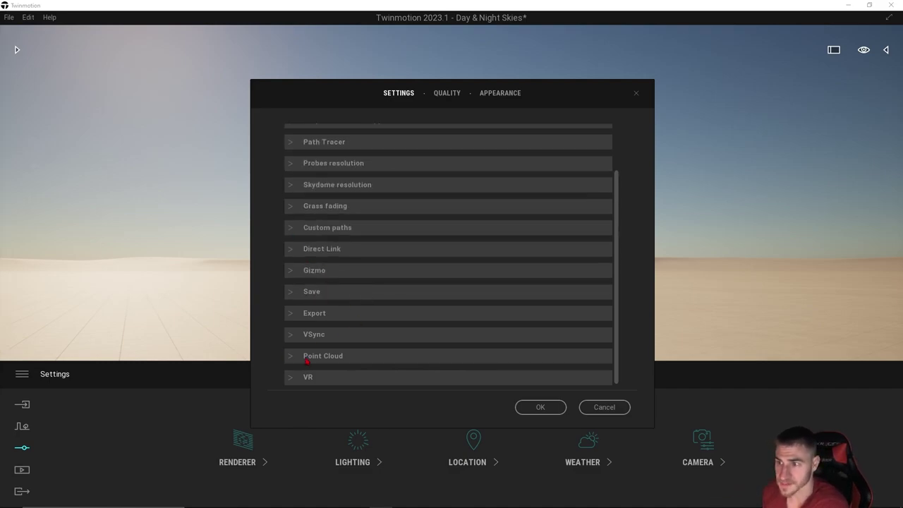
- Review the Save preferences for auto save, and expand the Export preferences
left_click(295, 292)
scroll(288, 298, "down", 1)
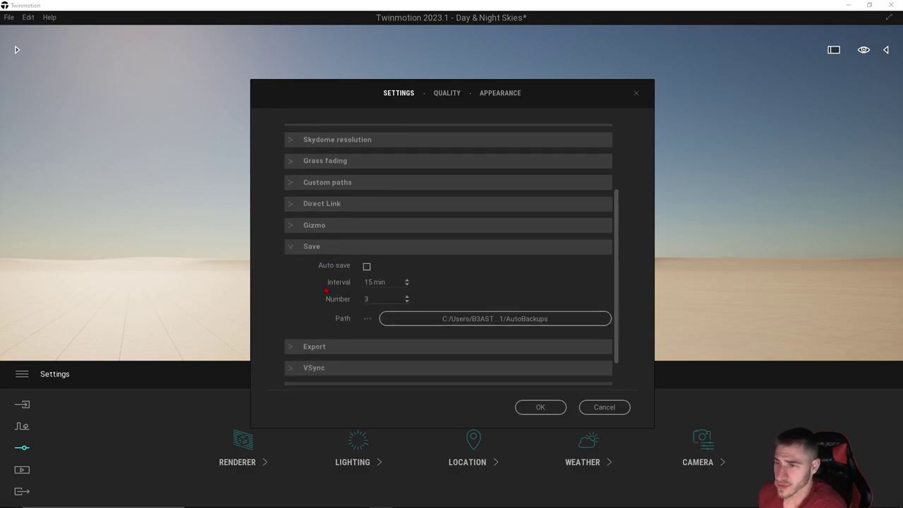
left_click(289, 249)
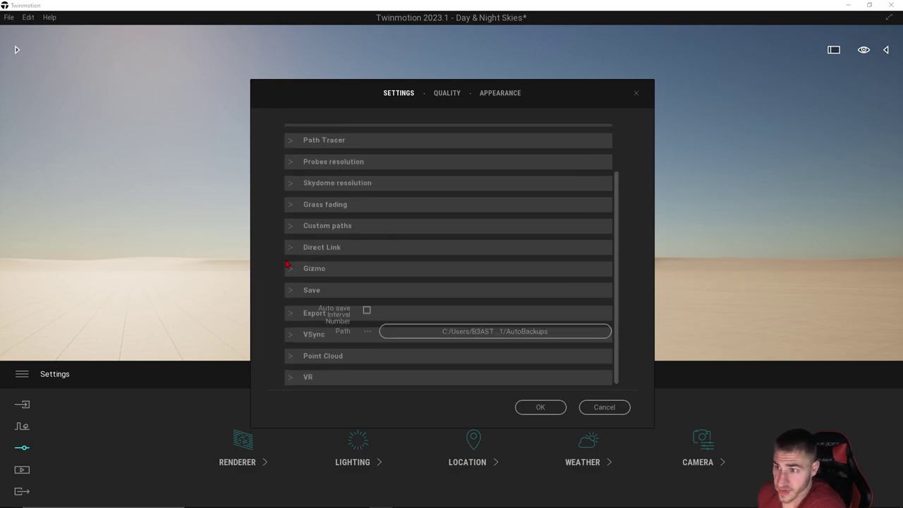
left_click(314, 313)
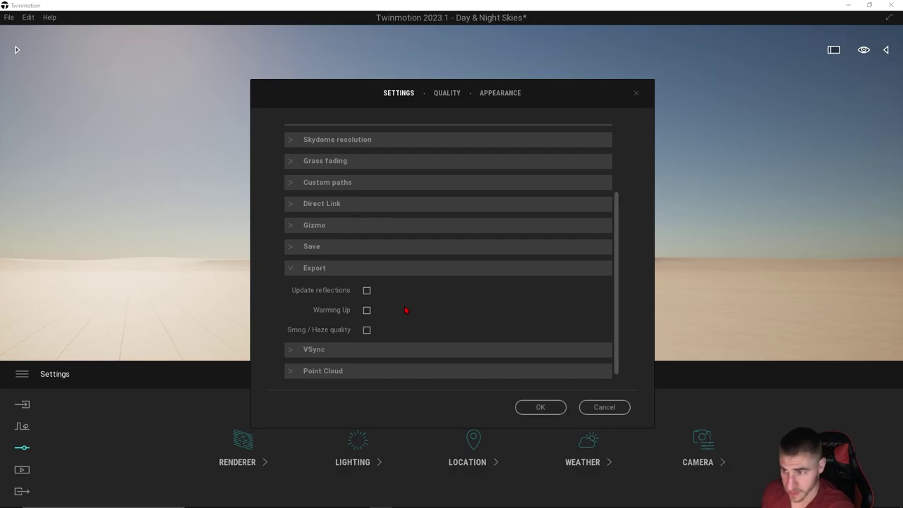
- Review the VSync, Point Cloud and VR preferences, and close the preferences by cancelling
scroll(456, 263, "down", 1)
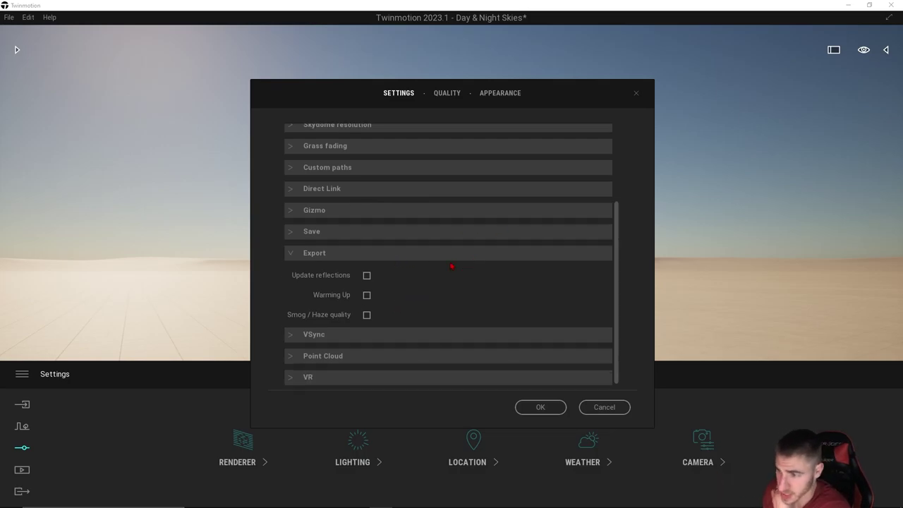
left_click(301, 337)
left_click(294, 355)
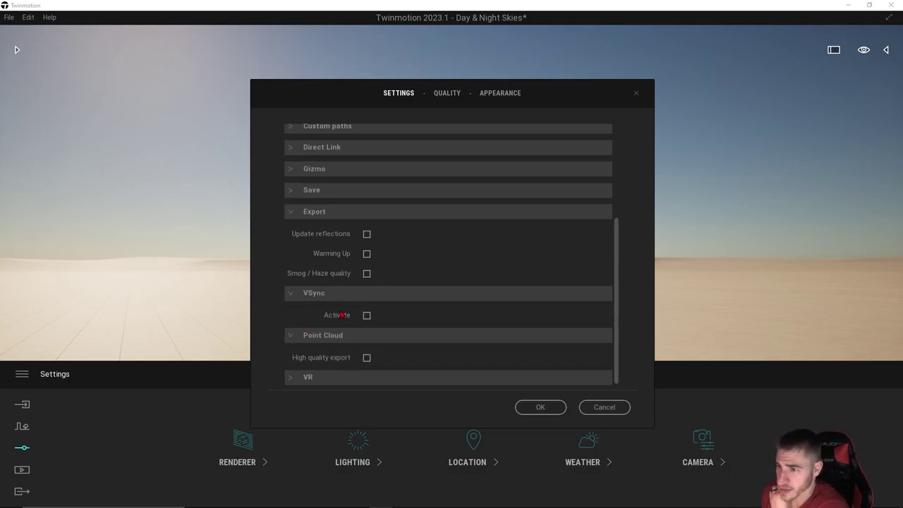
left_click(290, 379)
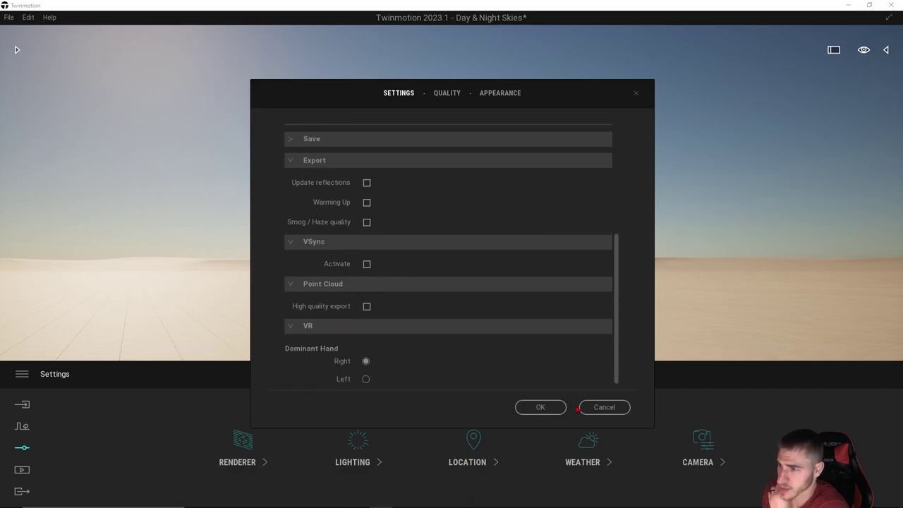
left_click(598, 407)
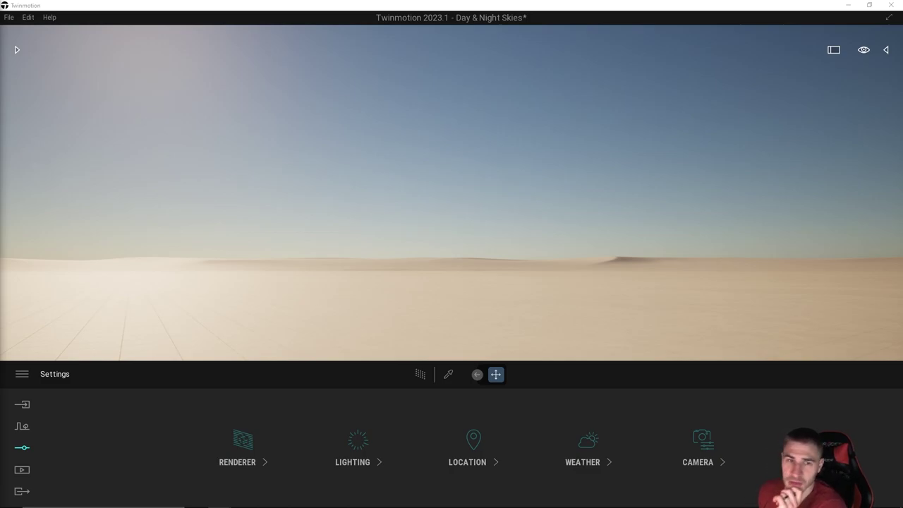
- View the Save as dialog for the Day & Night Skies scene and close it without saving
left_click(9, 18)
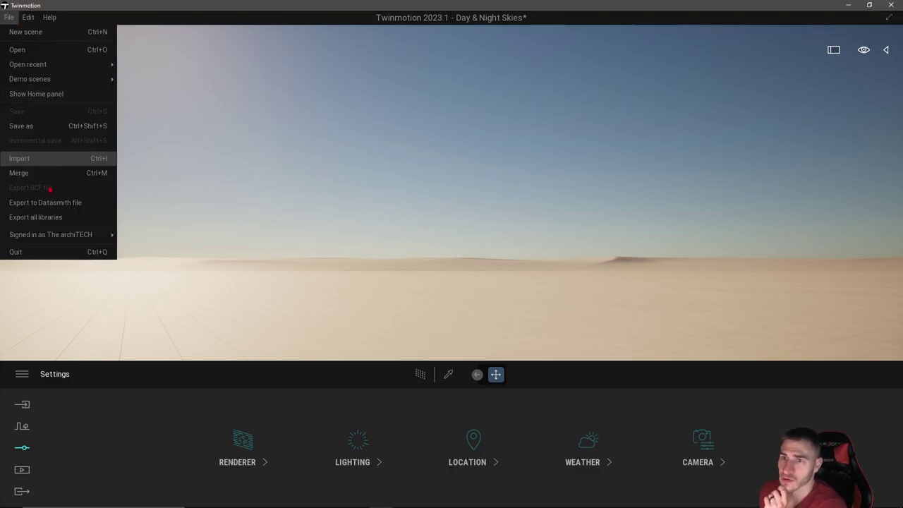
left_click(42, 127)
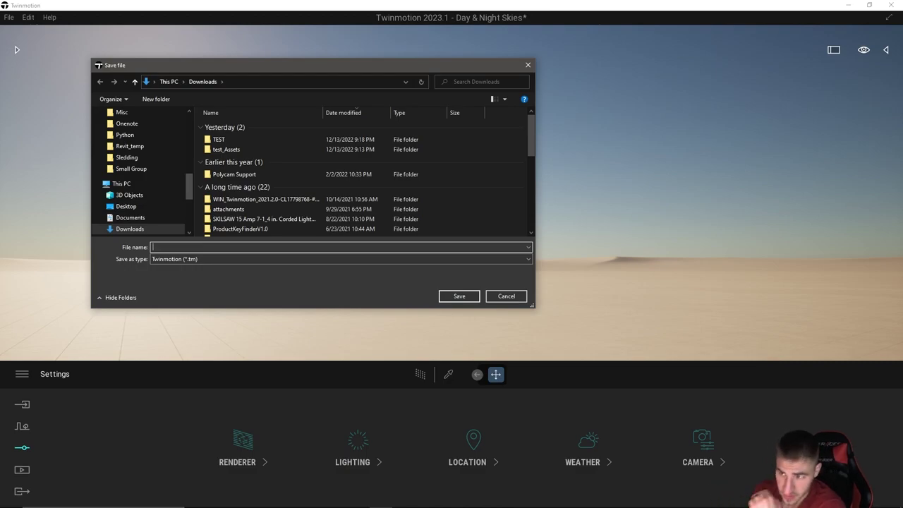
left_click(528, 65)
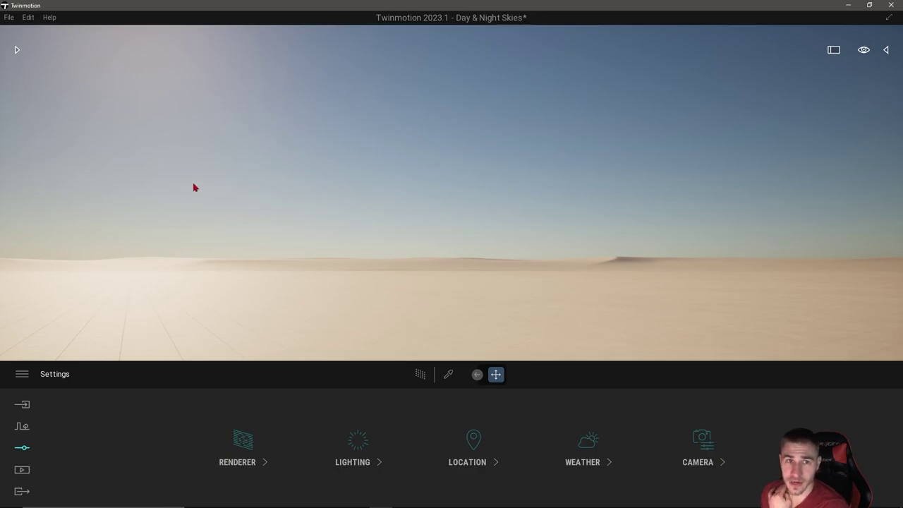
- Open the asset library, look over its categories, and browse the material categories under Materials
left_click(18, 50)
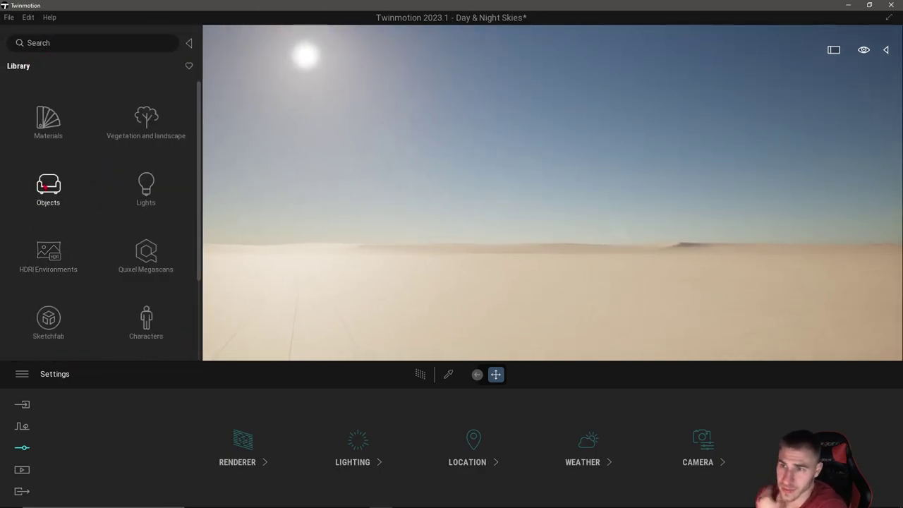
scroll(139, 190, "down", 3)
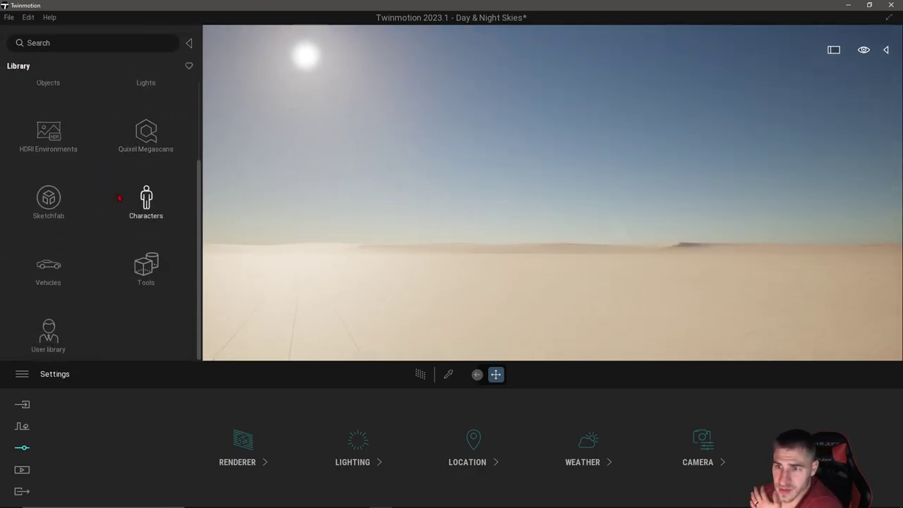
scroll(80, 282, "up", 4)
left_click(51, 126)
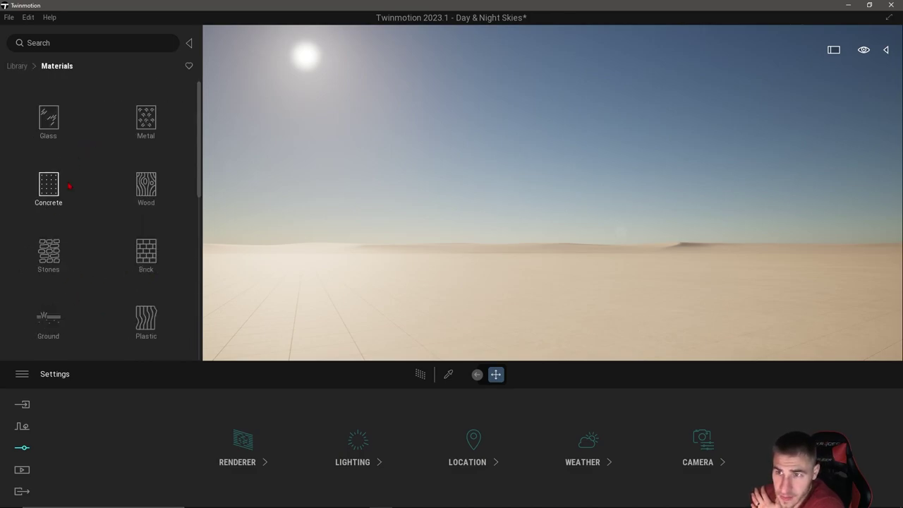
scroll(57, 205, "down", 3)
scroll(55, 217, "down", 5)
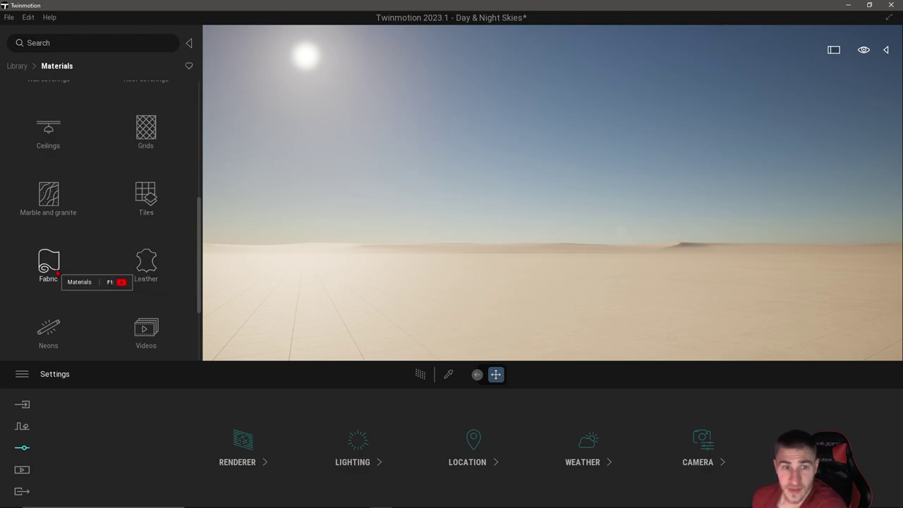
- Open the Fabric materials and examine the carpets, fabrics and downloadable materials in the collection
left_click(62, 268)
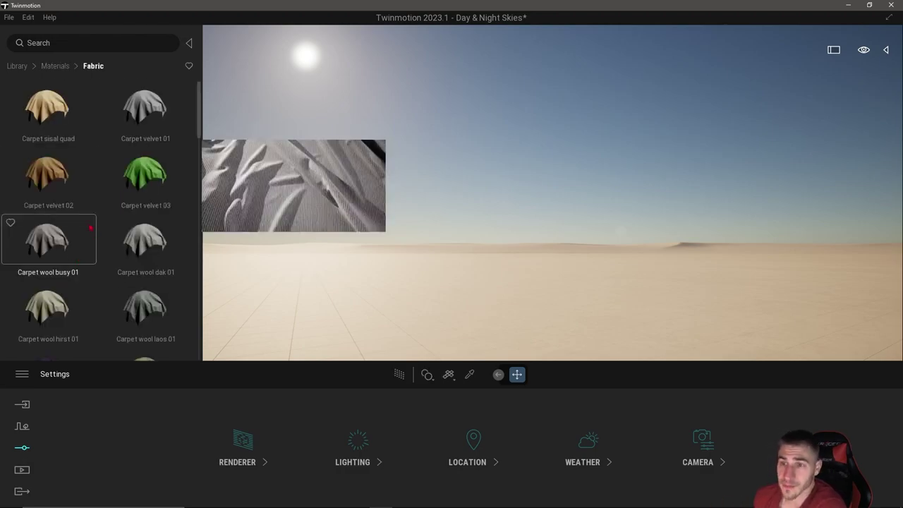
scroll(109, 192, "down", 3)
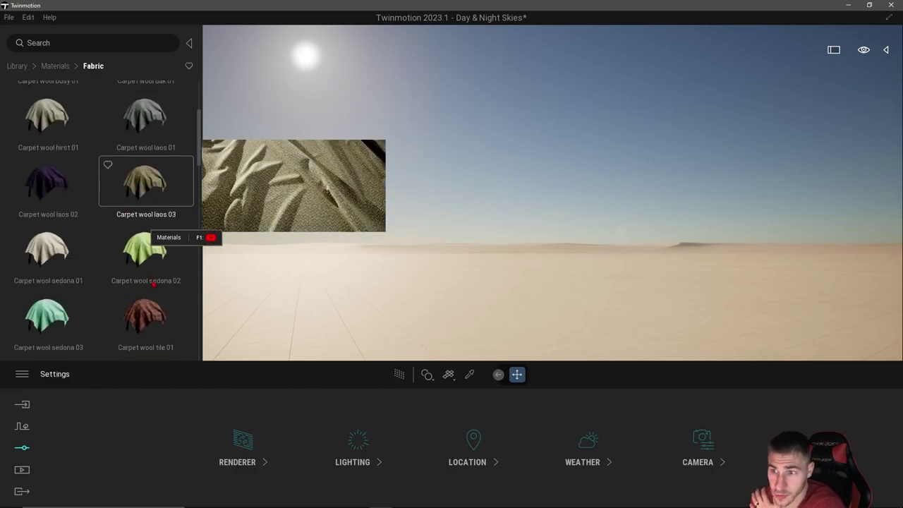
scroll(114, 175, "down", 3)
scroll(114, 175, "down", 10)
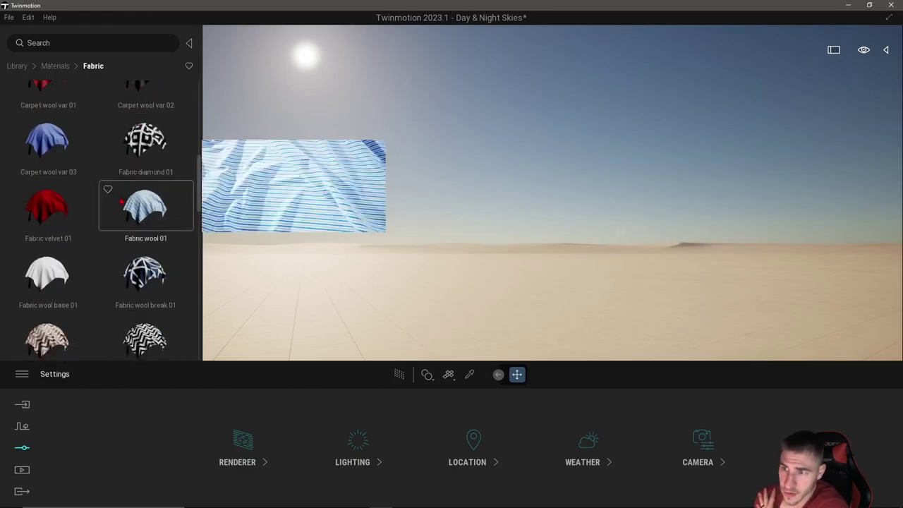
scroll(119, 155, "down", 5)
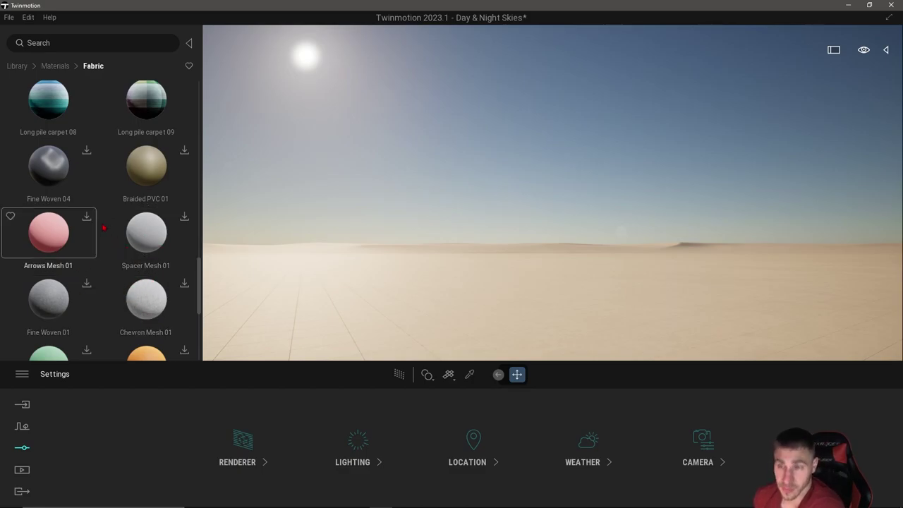
scroll(90, 251, "down", 5)
scroll(89, 252, "up", 8)
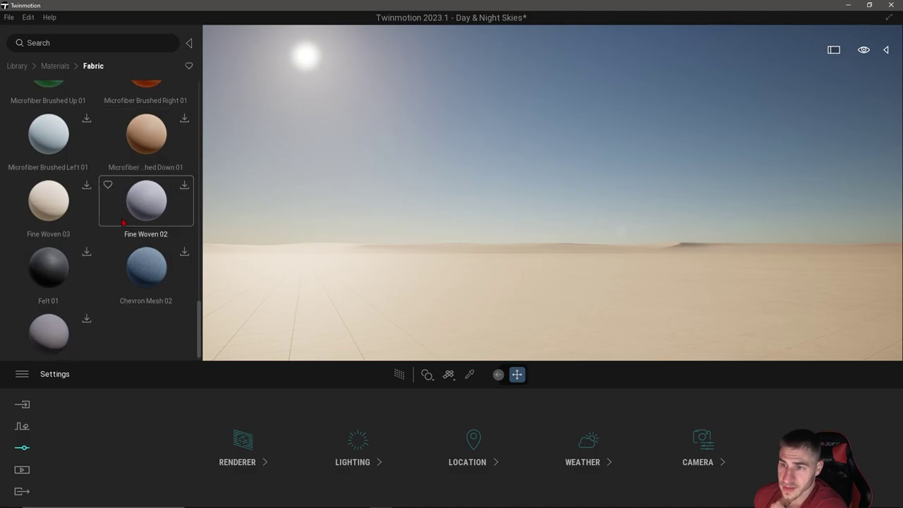
- Examine the Concrete materials, and look over the other material categories in the Materials library
left_click(55, 66)
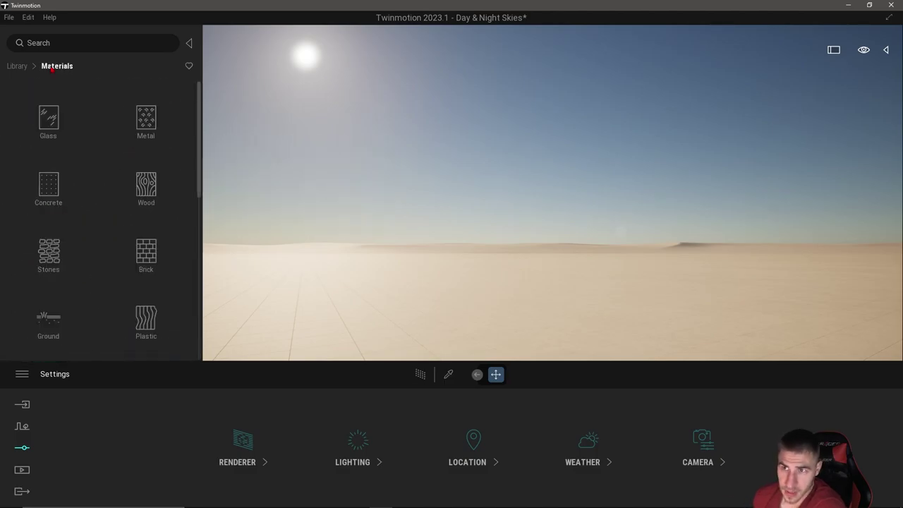
left_click(48, 183)
scroll(128, 219, "down", 2)
scroll(128, 219, "down", 5)
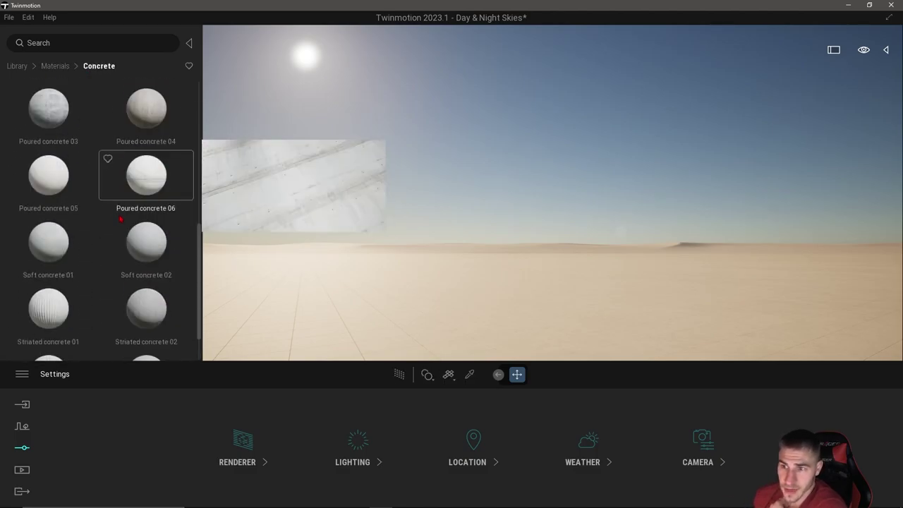
left_click(57, 67)
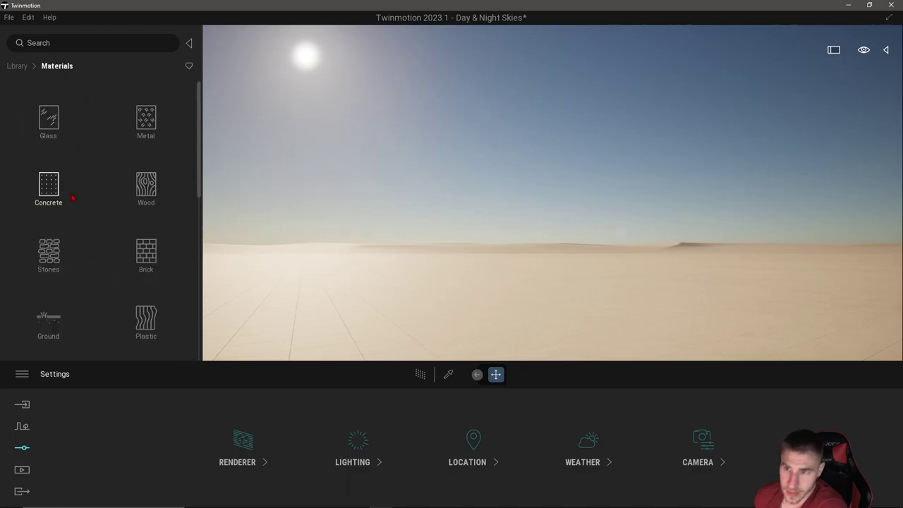
scroll(127, 212, "down", 1)
scroll(99, 211, "down", 1)
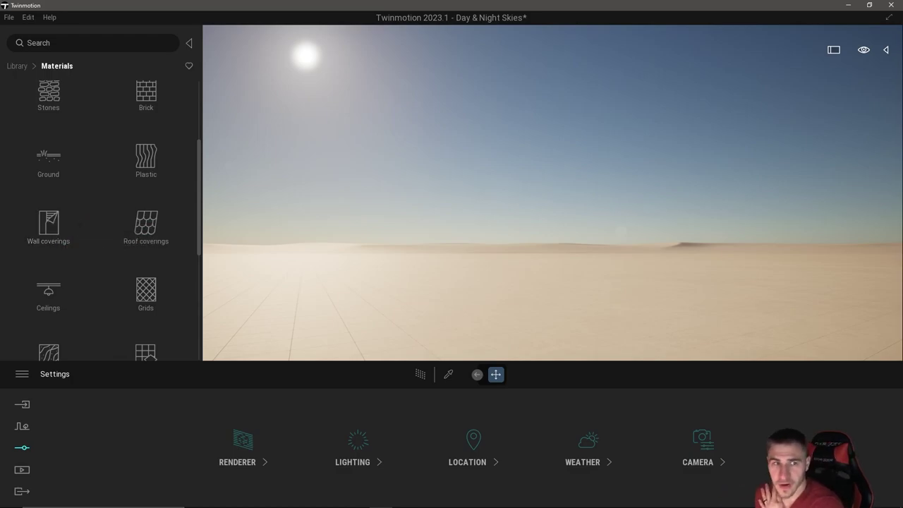
scroll(106, 151, "up", 2)
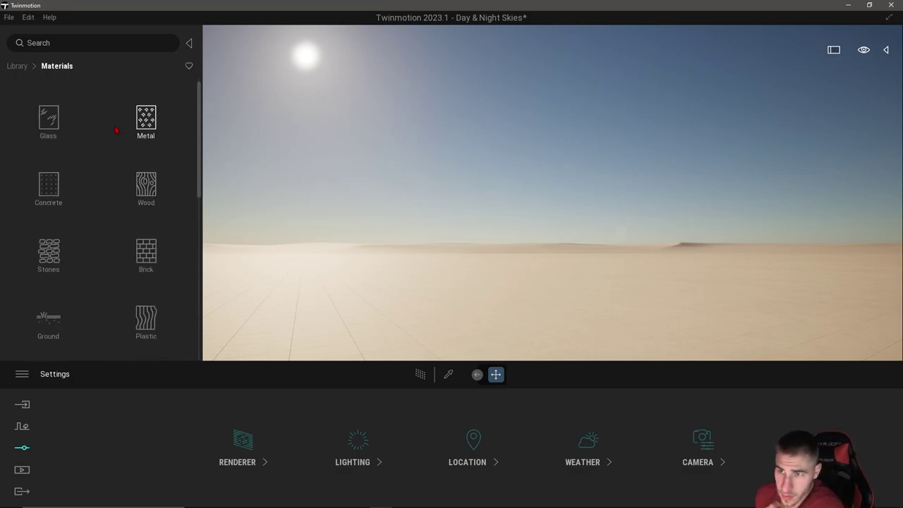
- Open the Glass materials and examine the previews of the clear, reflective, mirror, frosted and patterned glass types
left_click(48, 119)
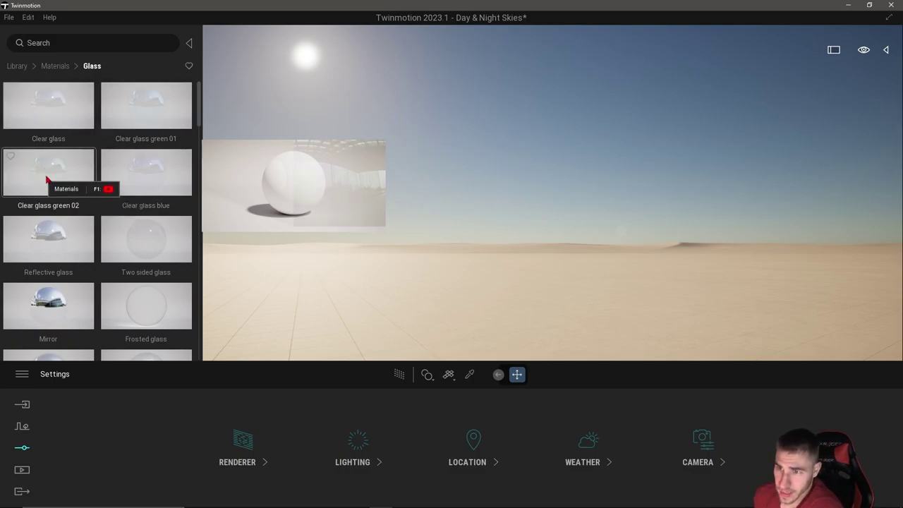
scroll(78, 187, "down", 2)
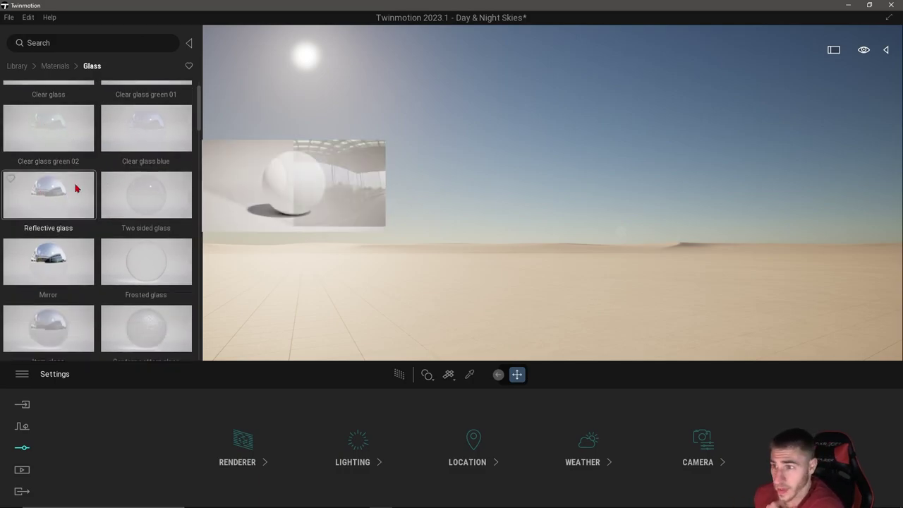
scroll(124, 233, "down", 1)
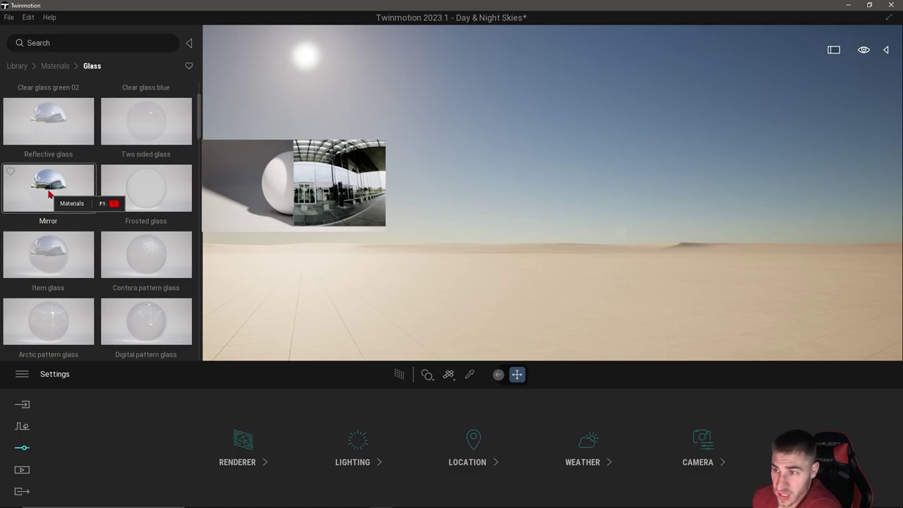
mouse_move(115, 187)
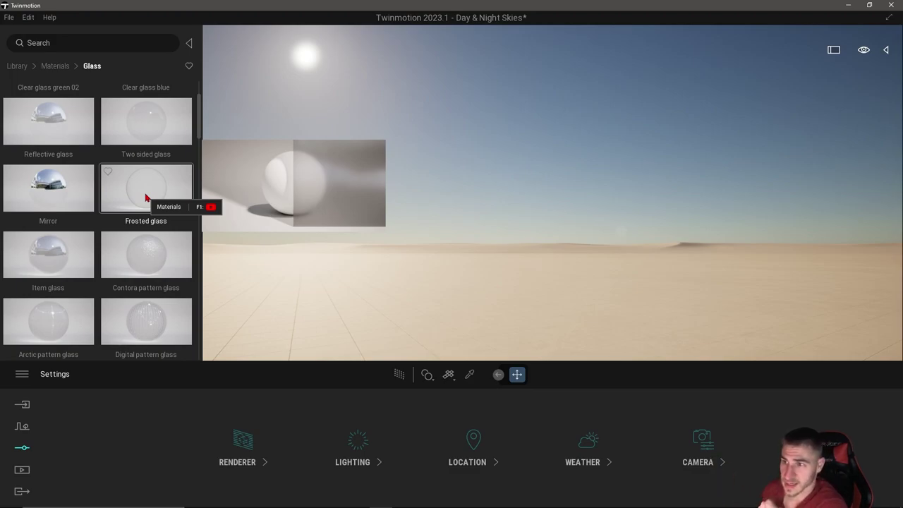
mouse_move(61, 192)
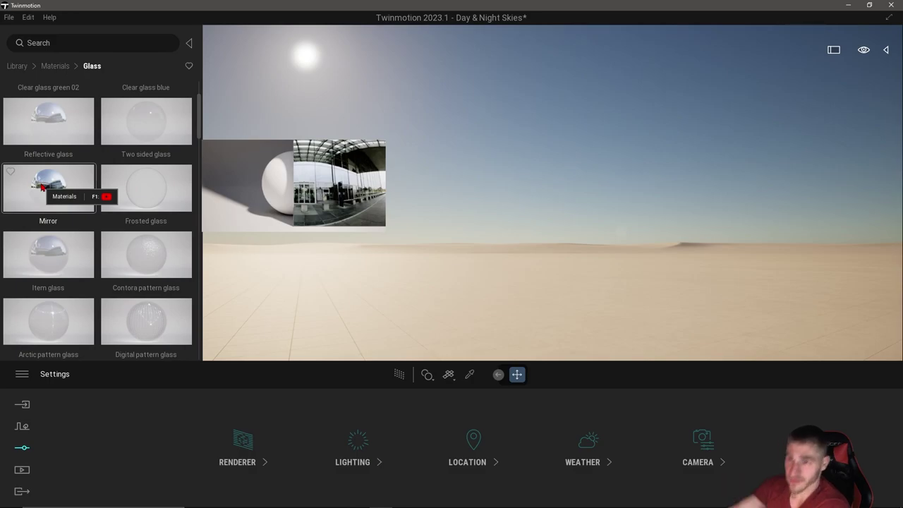
scroll(49, 180, "up", 1)
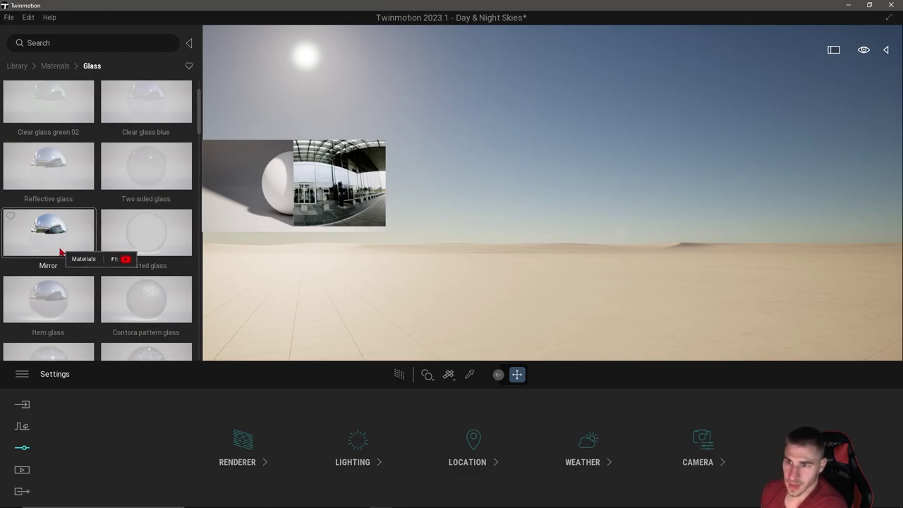
scroll(85, 240, "down", 2)
scroll(116, 204, "up", 2)
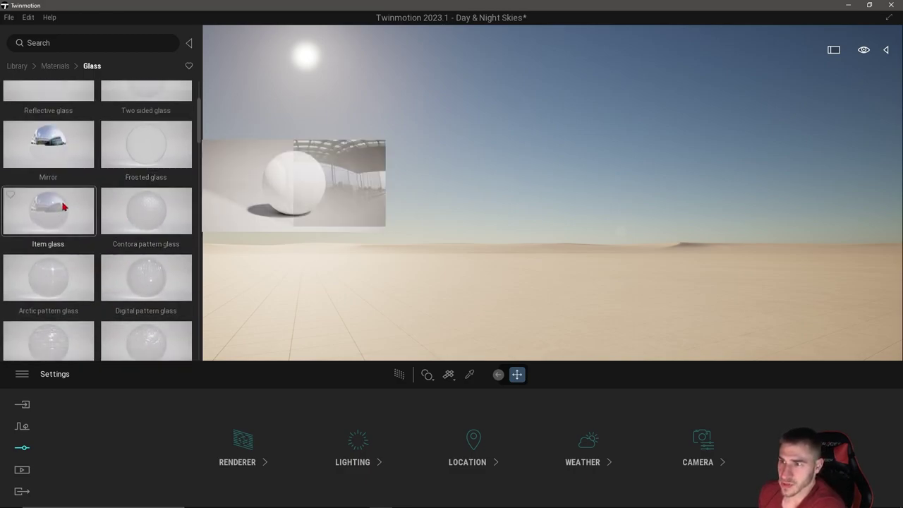
scroll(99, 233, "up", 2)
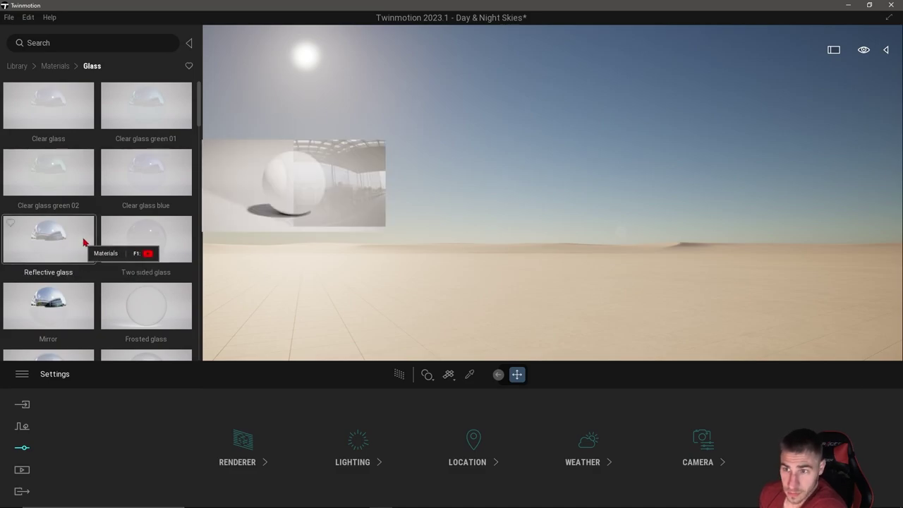
scroll(83, 257, "down", 1)
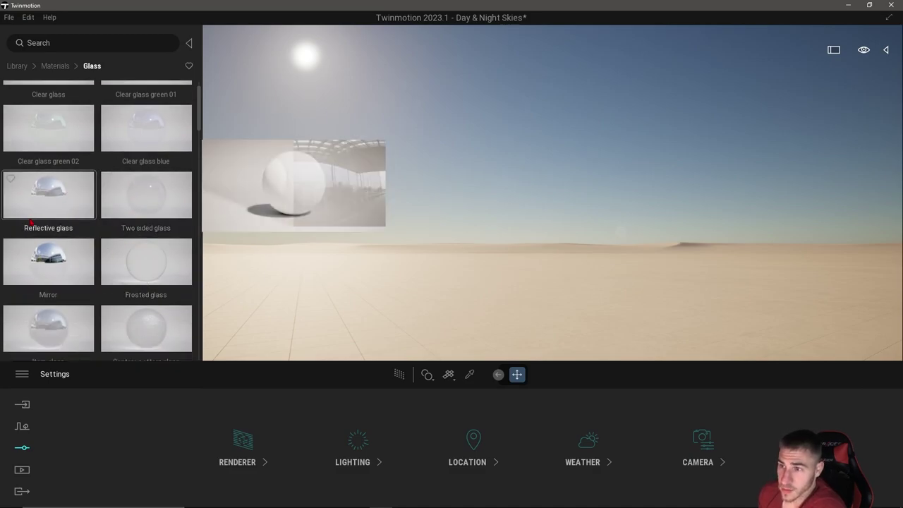
scroll(71, 219, "up", 1)
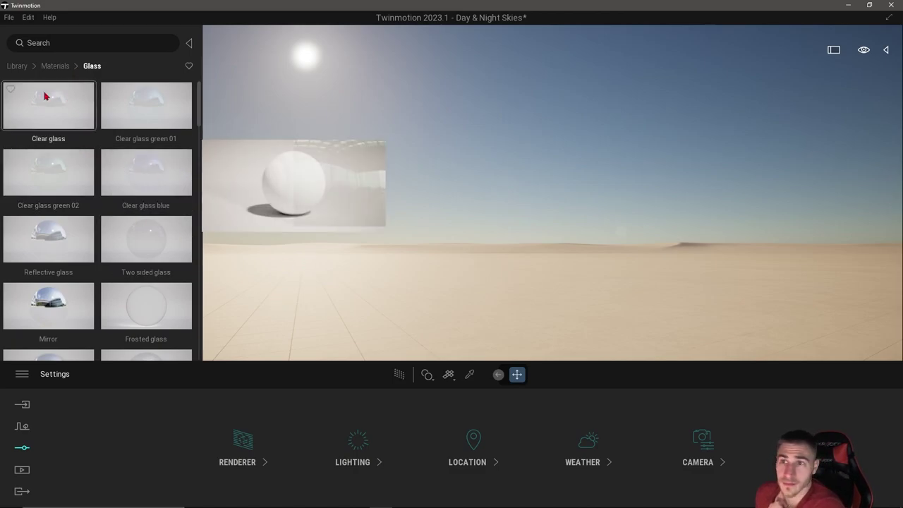
- Place a Box 10m from the Primitives objects on the desert ground in the scene
left_click(17, 66)
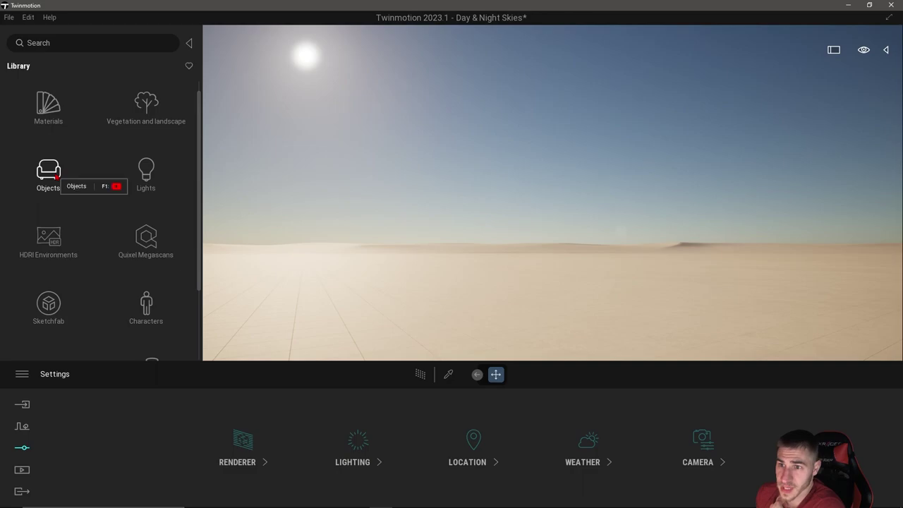
left_click(64, 182)
left_click(68, 176)
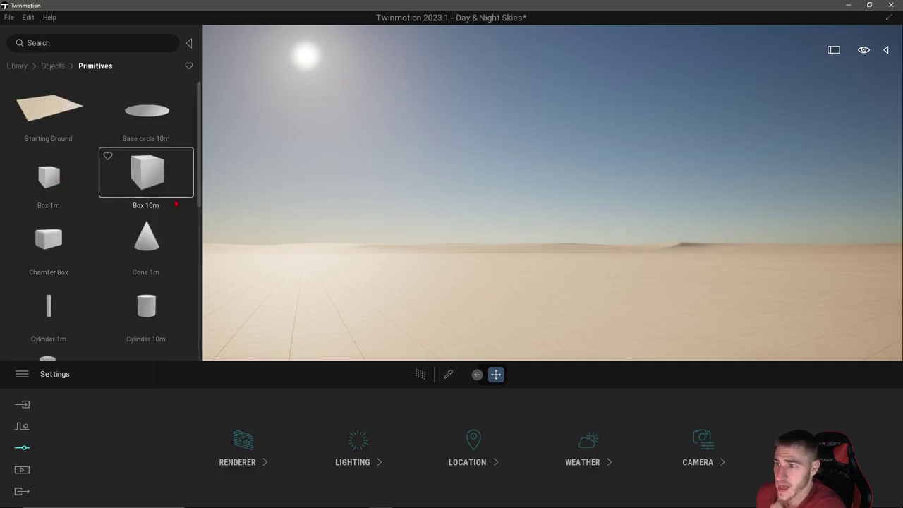
left_click_drag(175, 204, 120, 186)
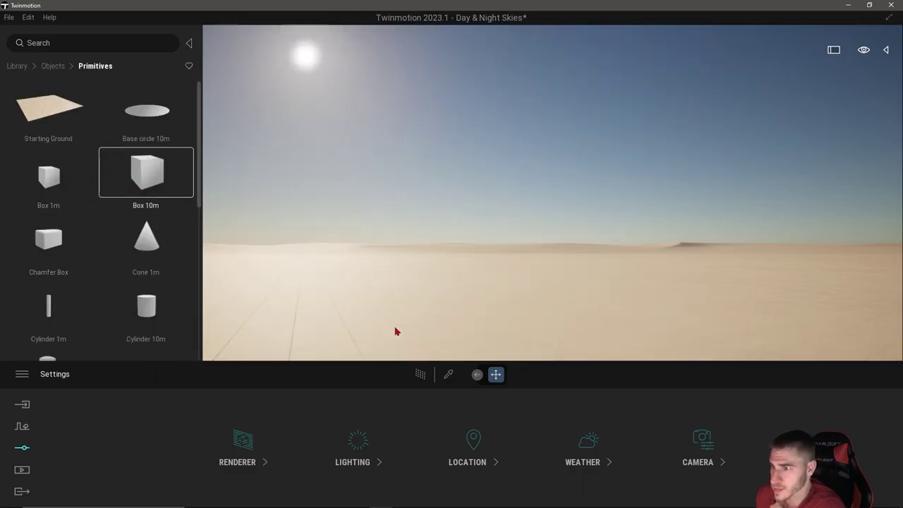
right_click_drag(357, 259, 338, 240)
- Apply the Clear glass material from the Glass collection to the box
left_click_drag(77, 177, 49, 105)
left_click(17, 65)
left_click(49, 120)
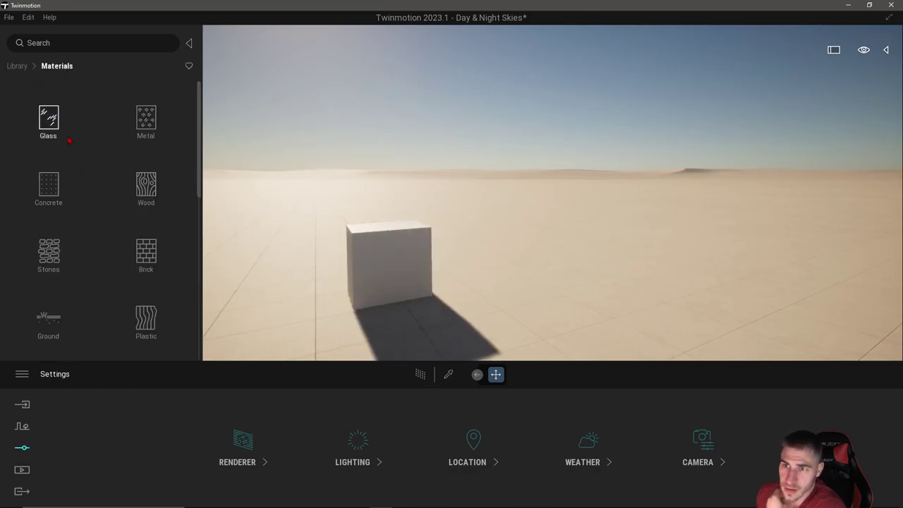
left_click(59, 123)
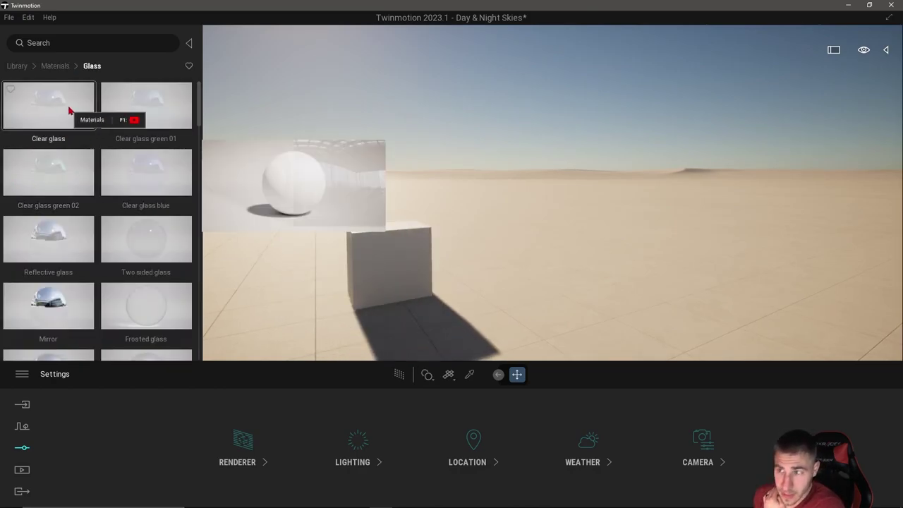
right_click_drag(307, 223, 282, 239)
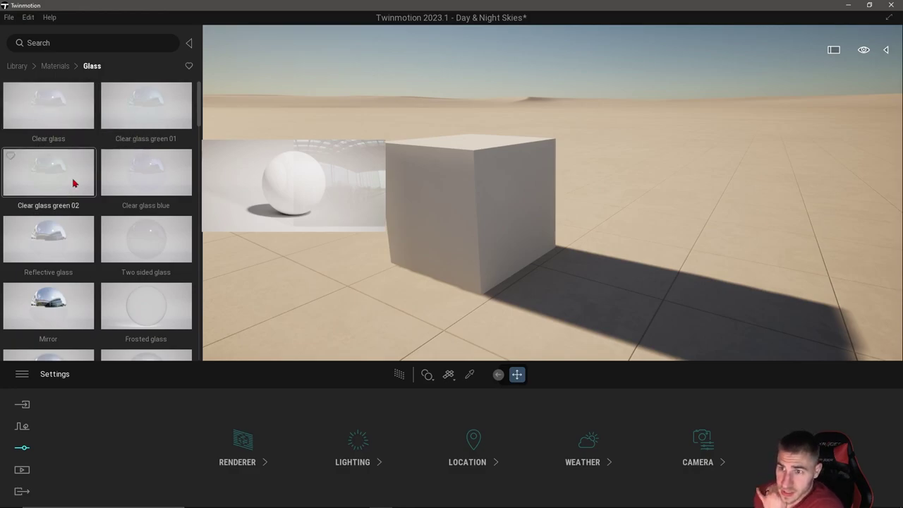
left_click_drag(77, 119, 447, 256)
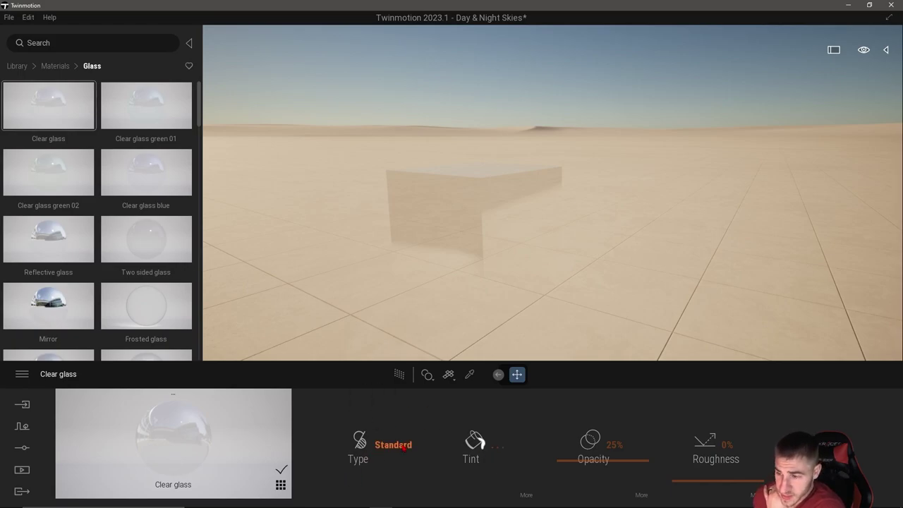
- Try the Colored type on the clear glass material, and set it back to Standard
mouse_move(405, 449)
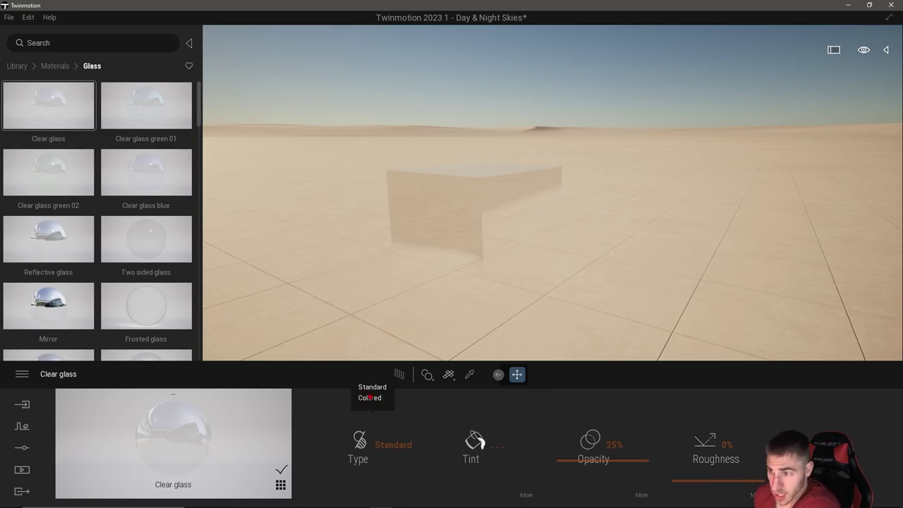
left_click(365, 397)
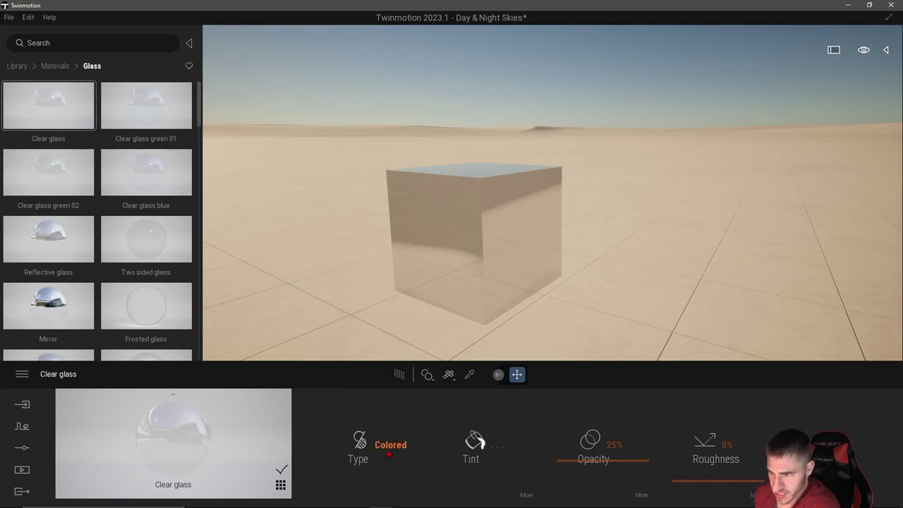
left_click(390, 444)
left_click(372, 387)
- Tint the clear glass material red with the color FF0019
left_click(485, 457)
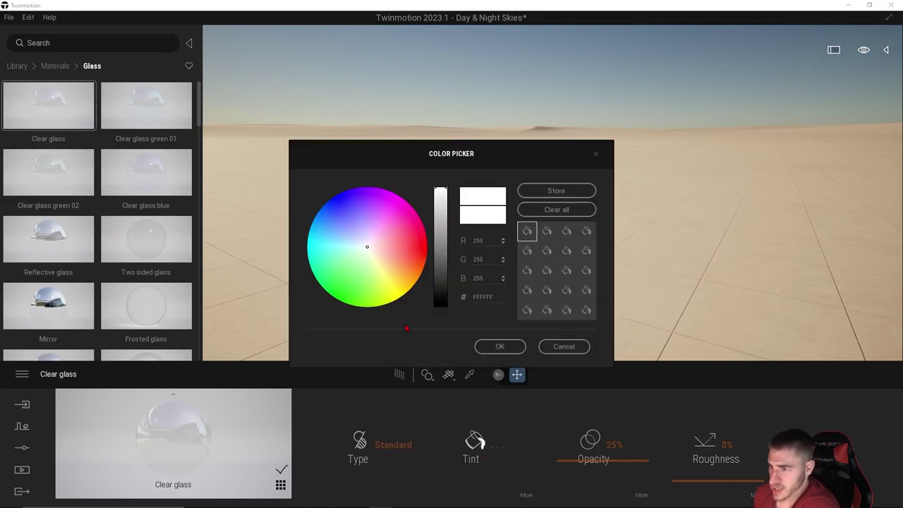
left_click(419, 226)
left_click(424, 241)
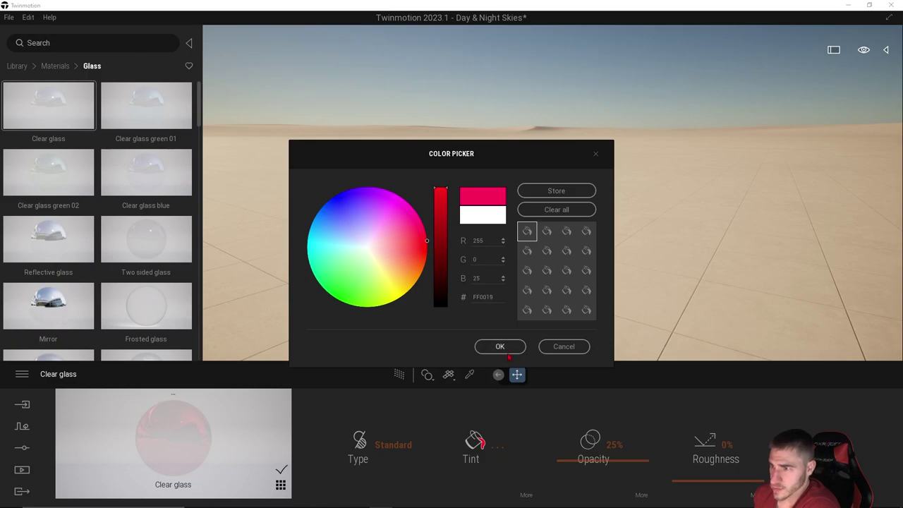
left_click(500, 346)
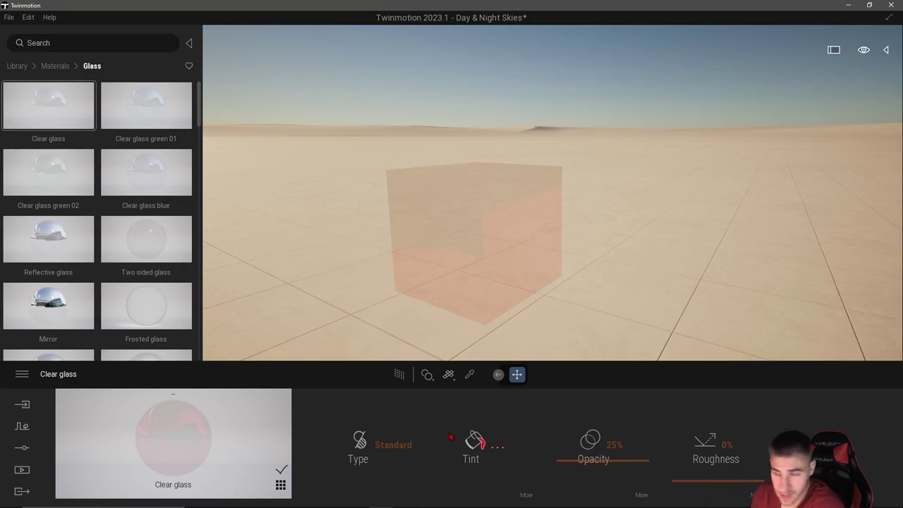
- Compare the red-tinted glass as Colored and Standard, ending on Standard, and dismiss the tint color picker without changes
left_click(406, 445)
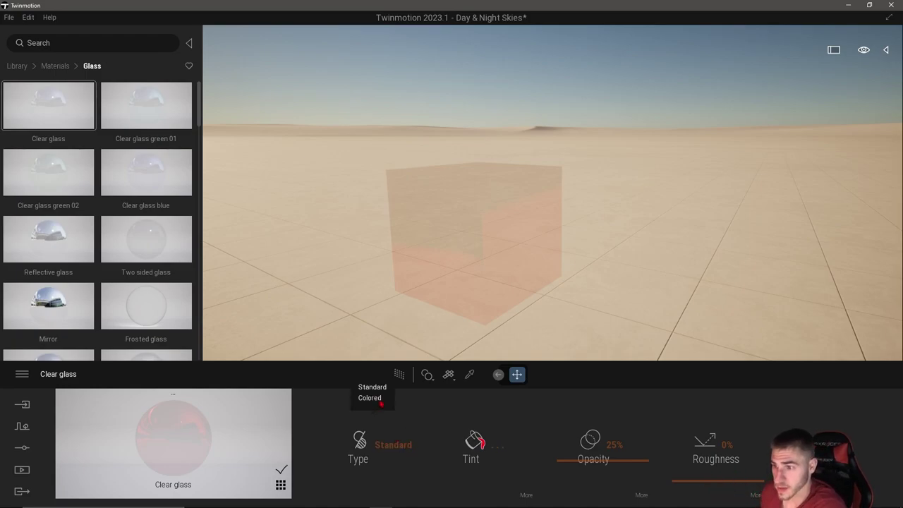
left_click(378, 402)
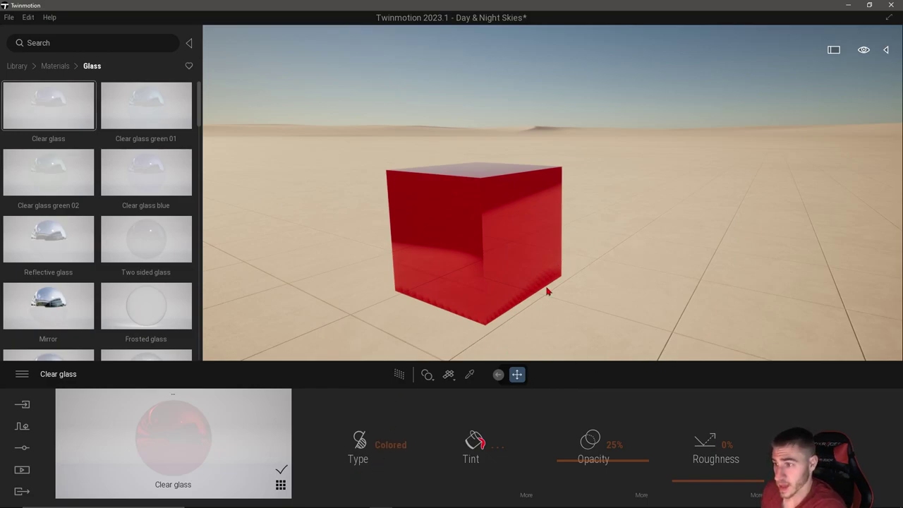
left_click(384, 445)
left_click(378, 390)
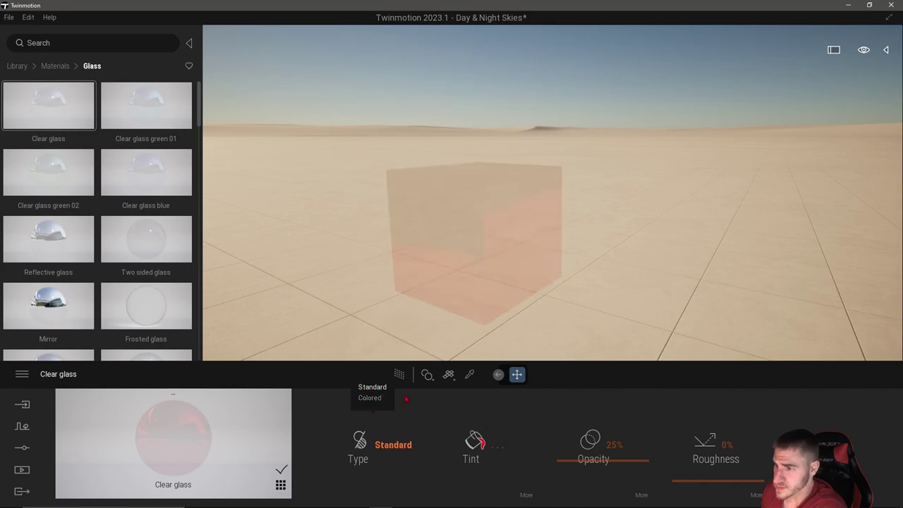
left_click(476, 441)
left_click(565, 347)
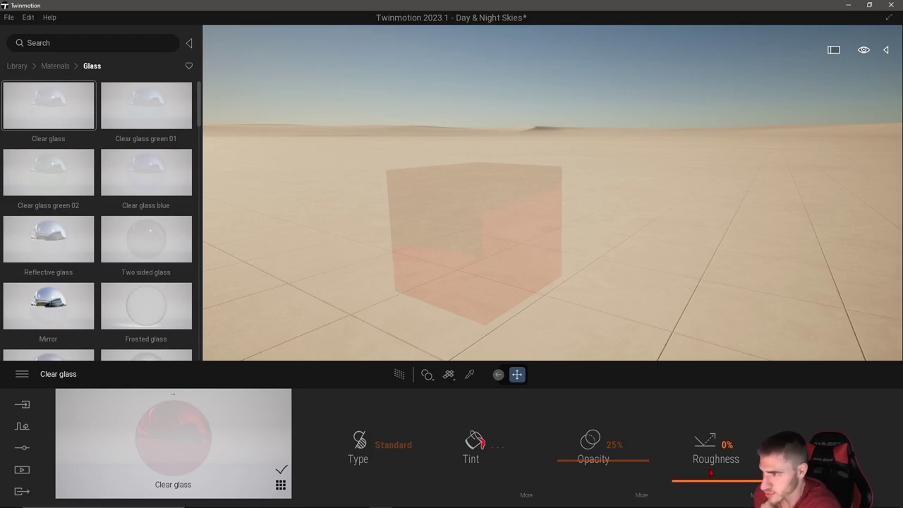
- Apply the Mirror material to the box, and test its roughness at 100% before returning it to 0%
mouse_move(42, 289)
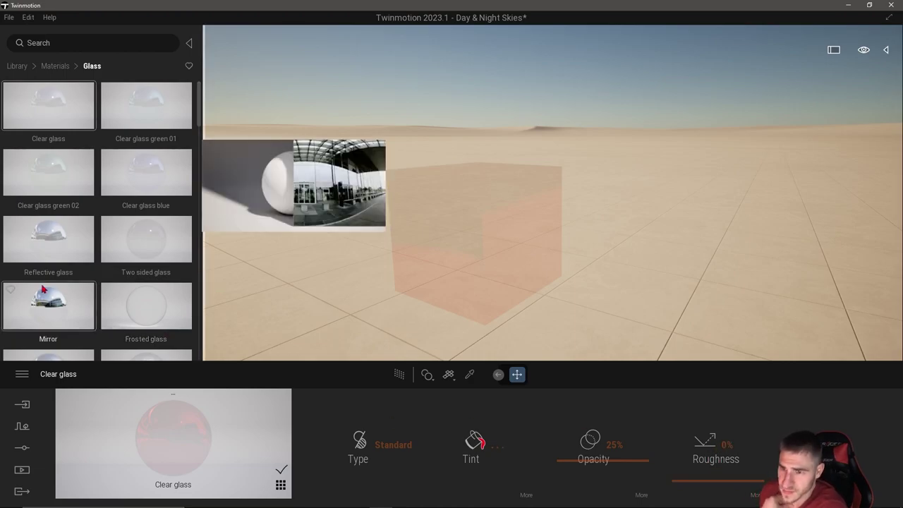
left_click_drag(47, 305, 421, 268)
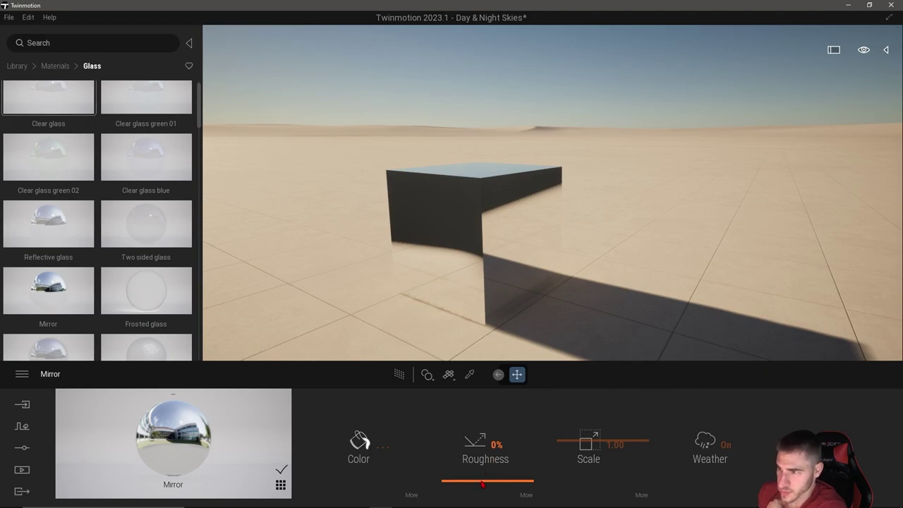
left_click_drag(476, 479, 464, 370)
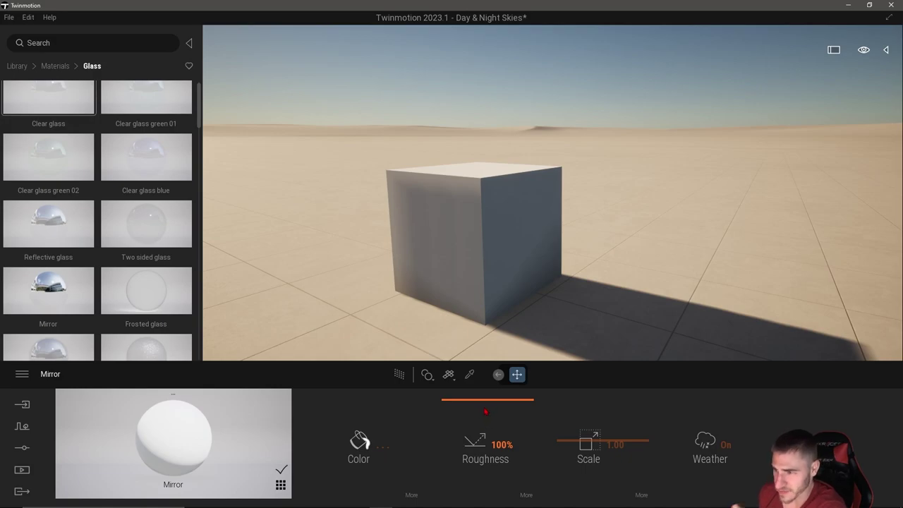
left_click_drag(486, 411, 485, 487)
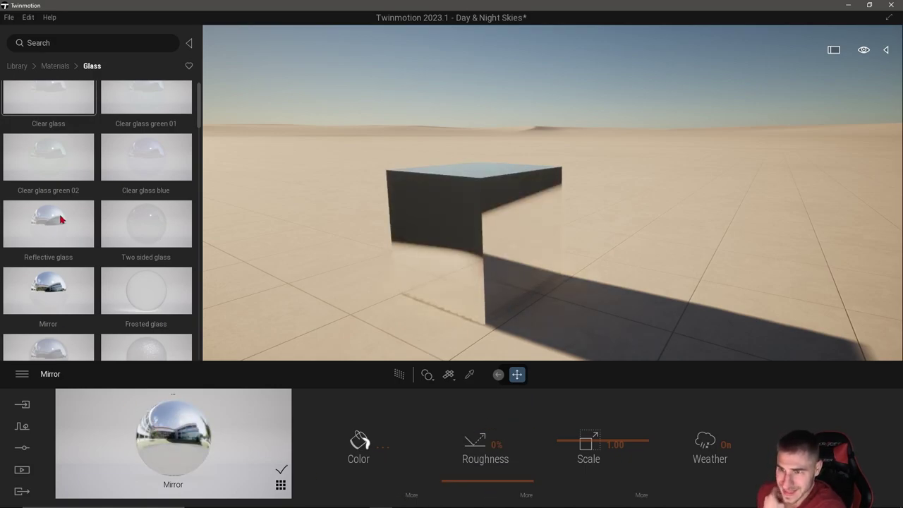
- Try the Clear glass material on the box, followed by Clear glass green 02
left_click_drag(44, 97, 417, 238)
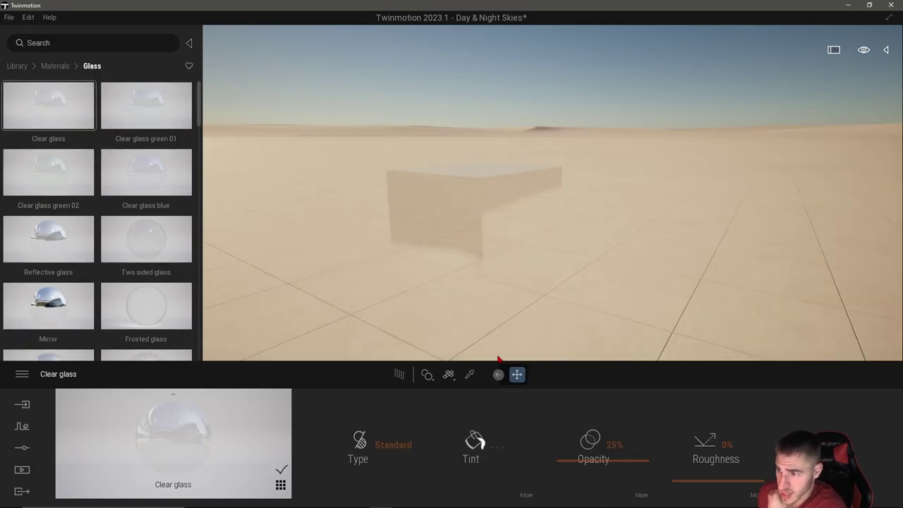
left_click(228, 290)
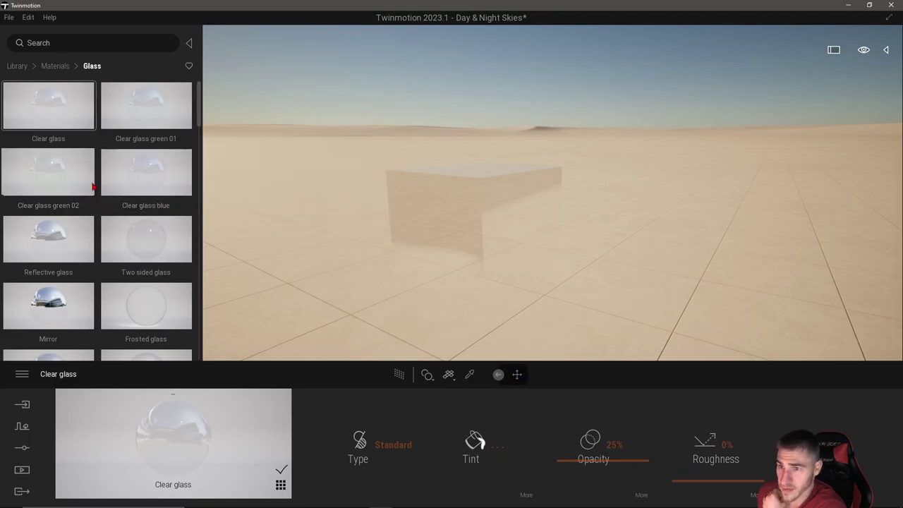
left_click(484, 230)
scroll(142, 282, "down", 2)
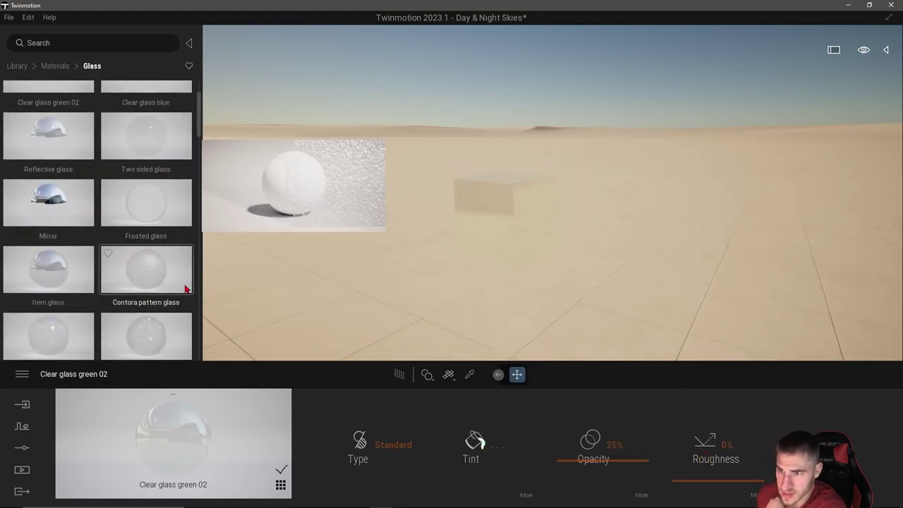
- Try the Contora pattern glass, Line pattern and Oriental pattern glass materials on the box
left_click_drag(187, 289, 479, 223)
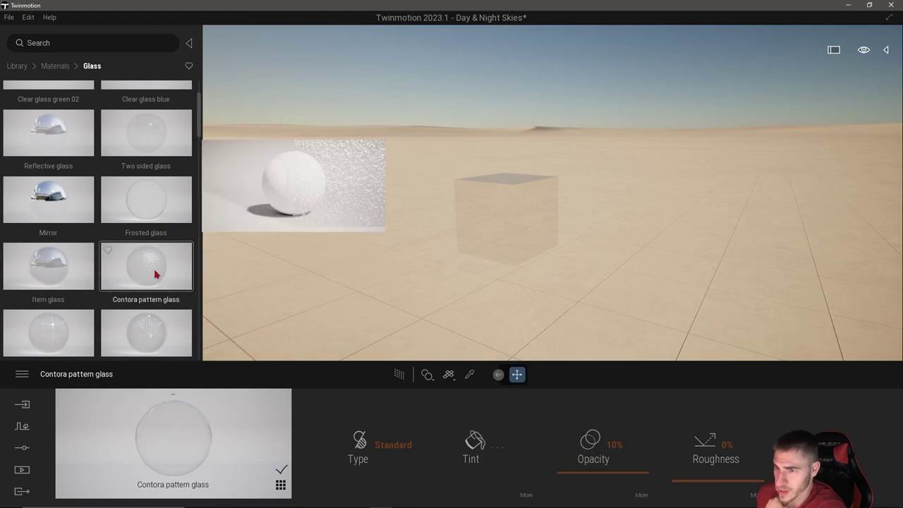
scroll(155, 275, "down", 2)
left_click_drag(156, 275, 479, 235)
scroll(117, 280, "down", 2)
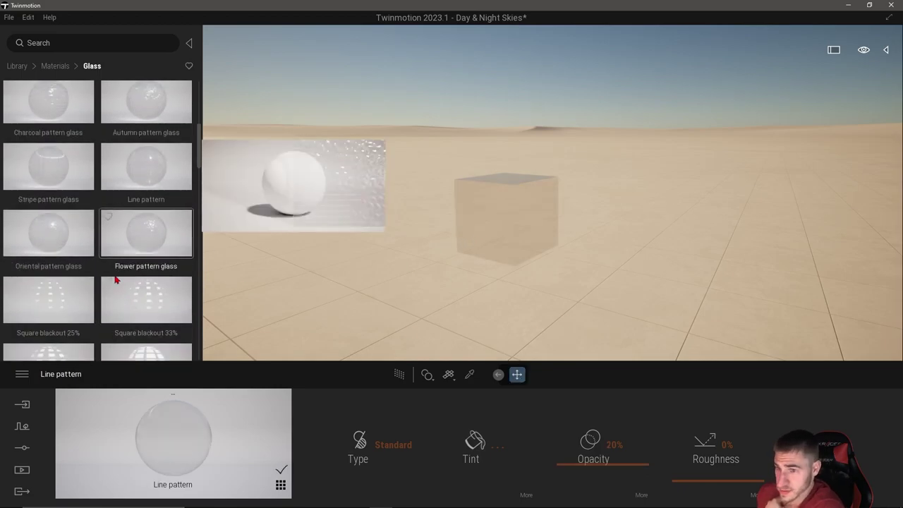
left_click_drag(127, 296, 155, 282)
scroll(155, 282, "down", 2)
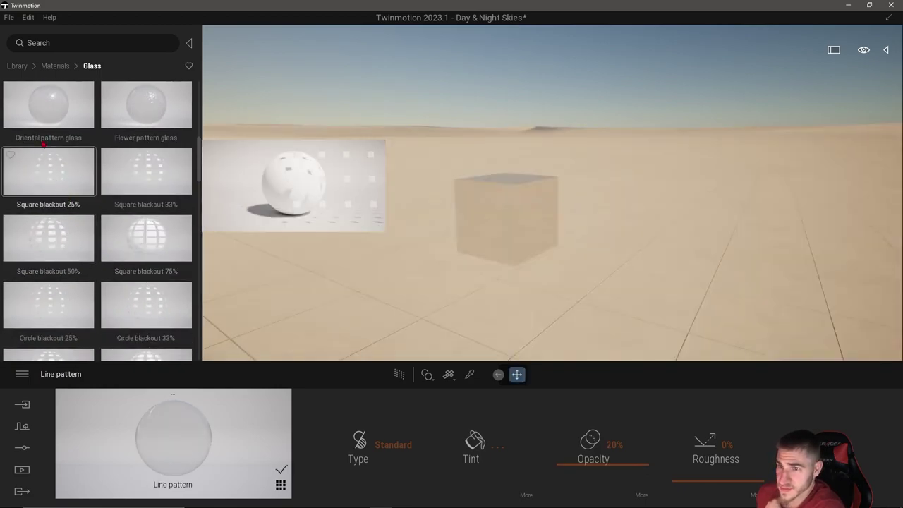
left_click_drag(43, 143, 500, 211)
scroll(132, 275, "up", 2)
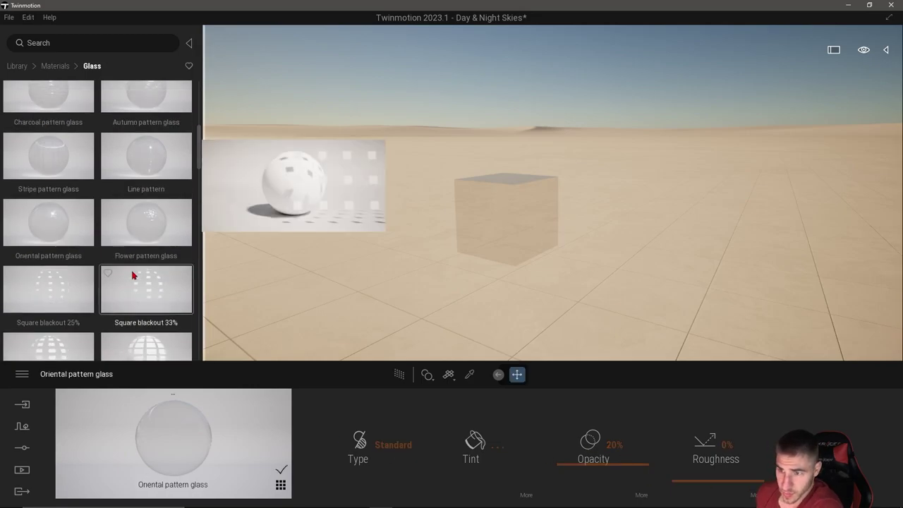
- Browse the blackout and sticker glass materials, and reapply Clear glass to the box
scroll(132, 275, "up", 2)
scroll(148, 233, "down", 4)
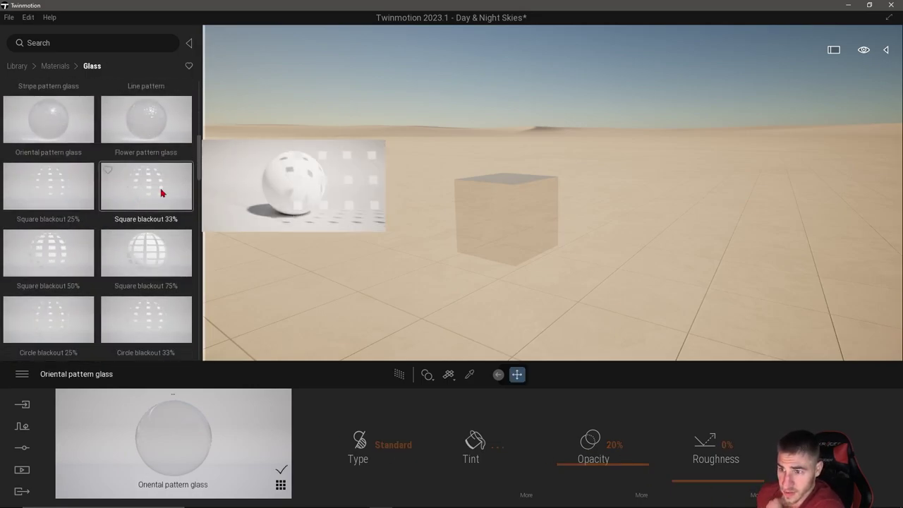
scroll(151, 232, "down", 4)
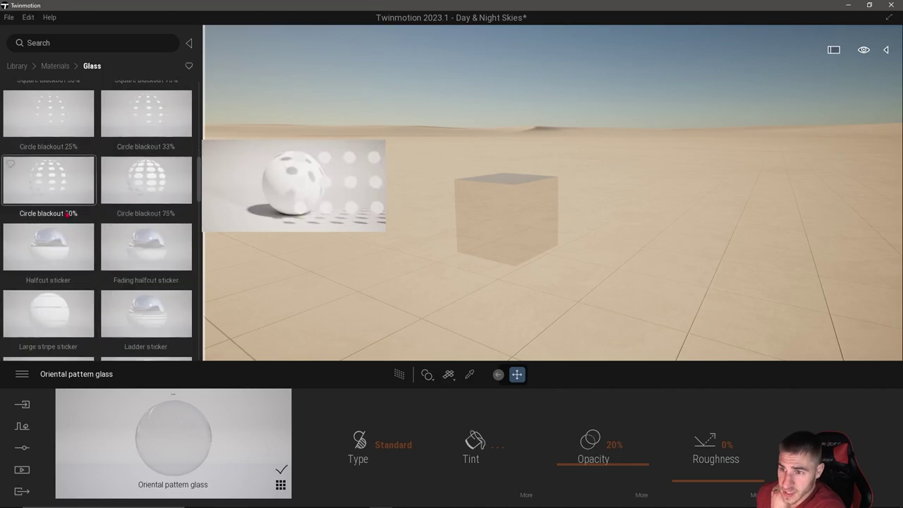
scroll(109, 267, "down", 1)
scroll(99, 278, "up", 10)
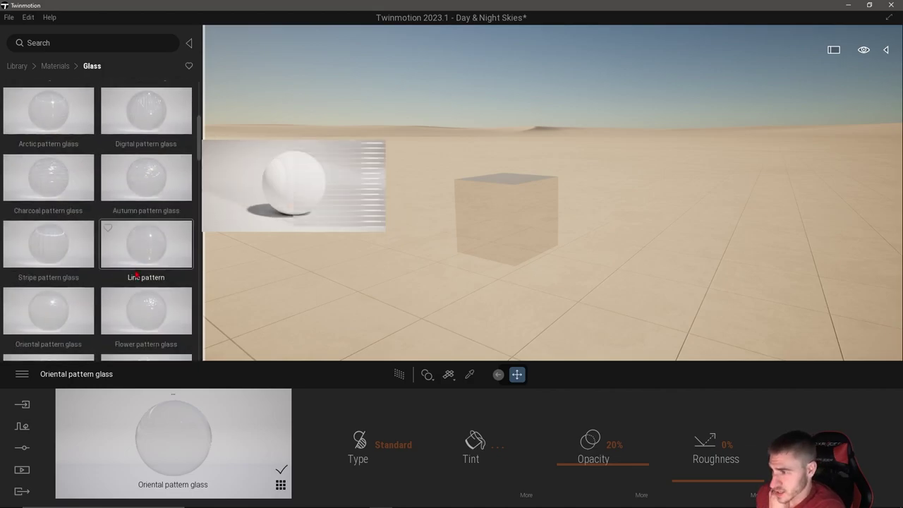
left_click_drag(80, 120, 485, 243)
scroll(486, 247, "down", 2)
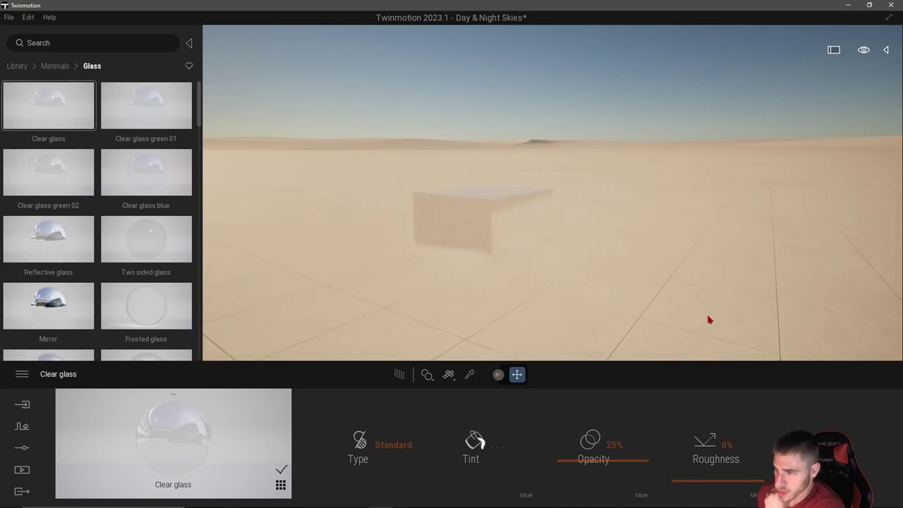
- Review the clear glass material's opacity setting and its additional roughness options
mouse_move(580, 462)
left_mouse_down()
mouse_move(612, 464)
mouse_move(577, 473)
mouse_move(603, 466)
mouse_move(586, 462)
left_mouse_up()
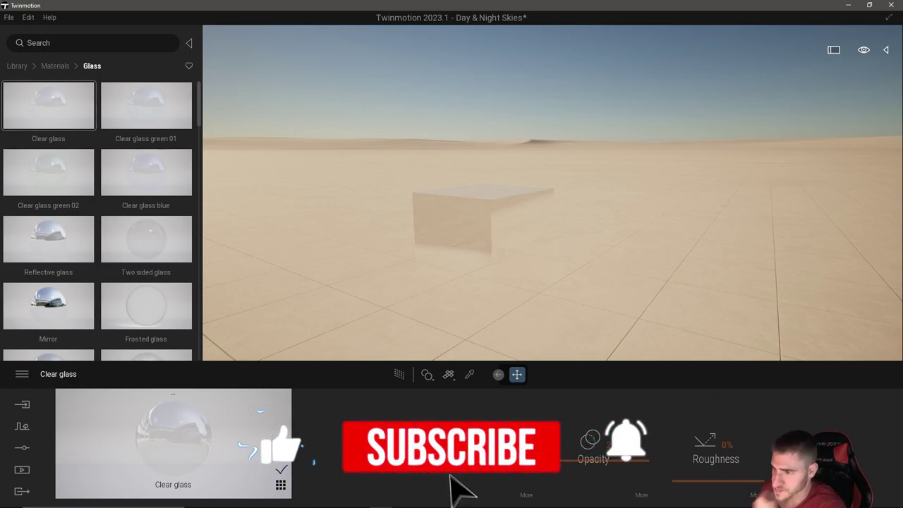
left_click(706, 443)
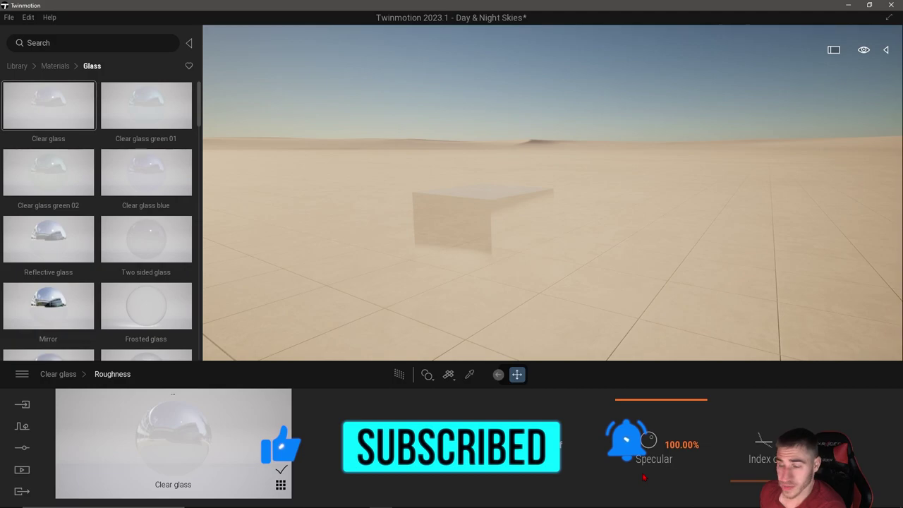
left_click(58, 374)
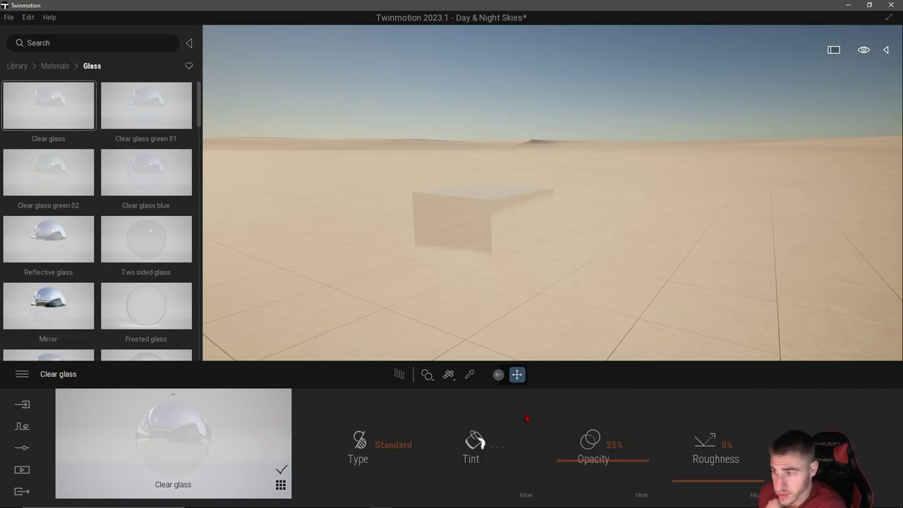
- Test the metalness in the clear glass settings, inspect its texture and invert options, and leave metalness at 100%
scroll(503, 482, "down", 1)
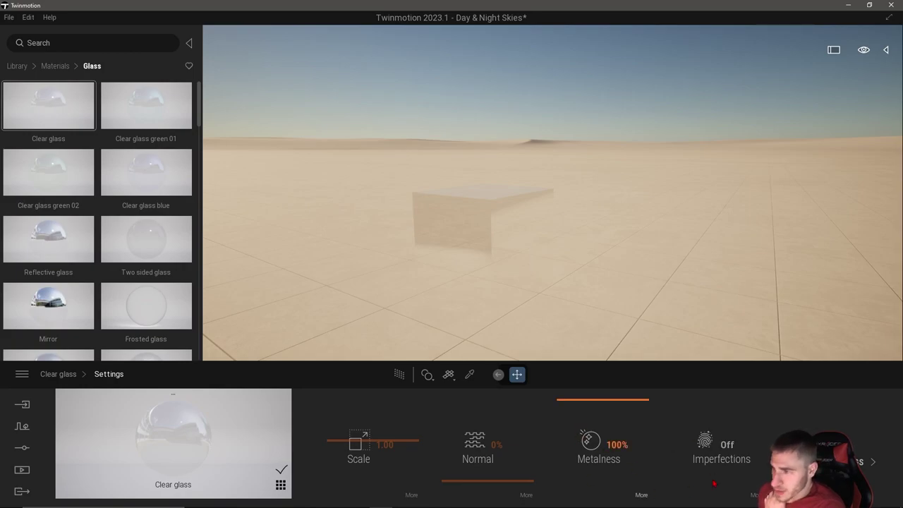
left_click_drag(534, 343, 529, 295)
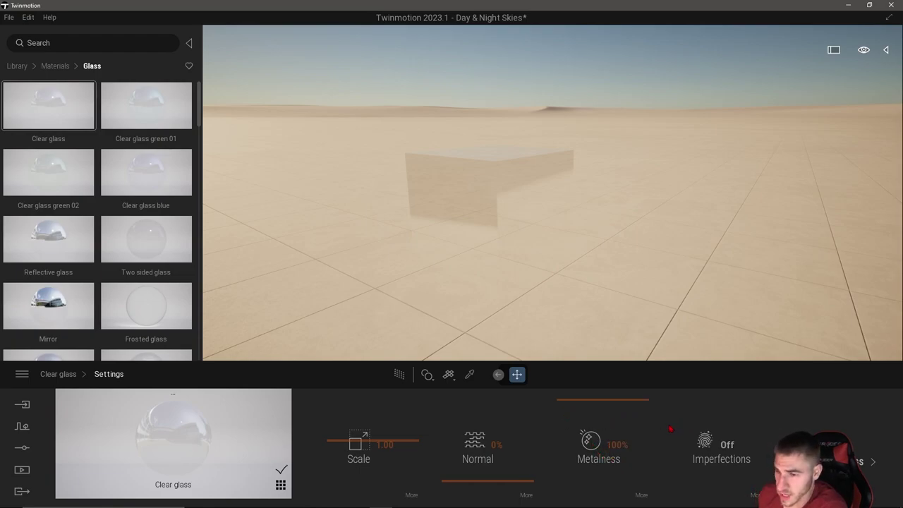
left_click(599, 420)
left_click(581, 414)
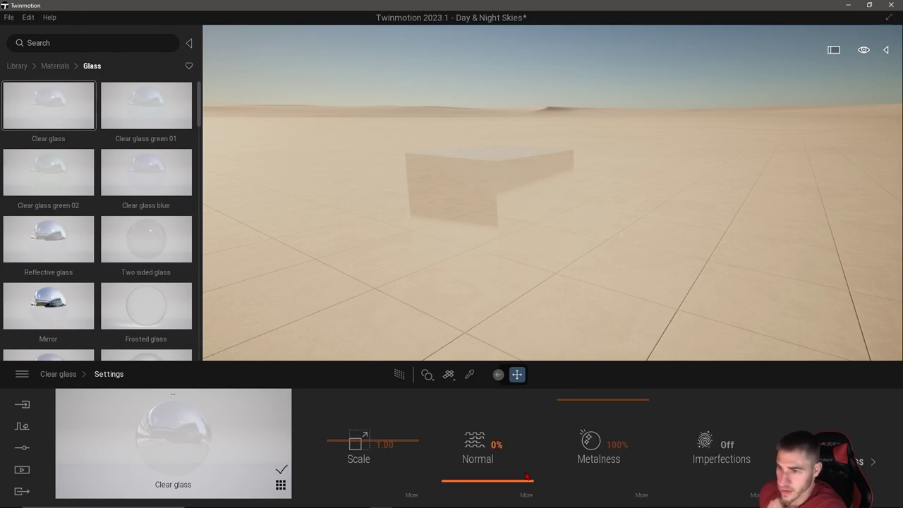
left_click(641, 495)
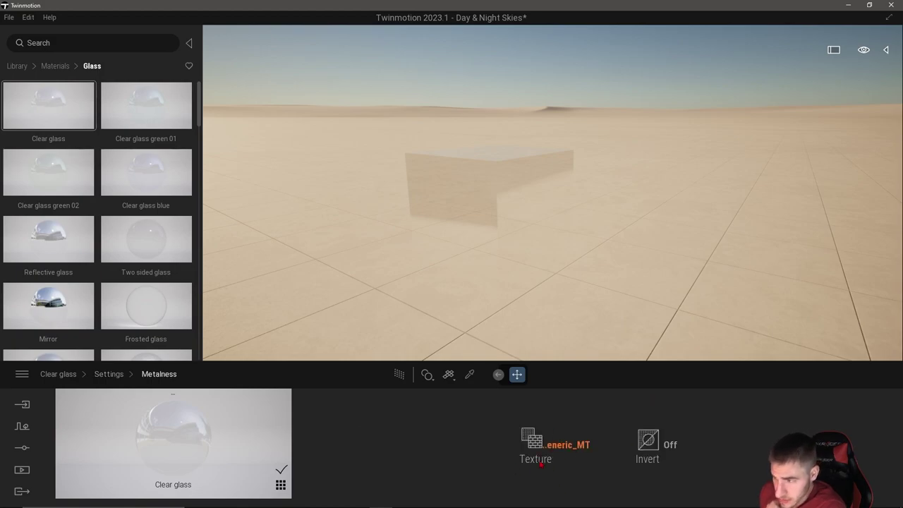
left_click(108, 374)
left_click_drag(617, 446, 656, 446)
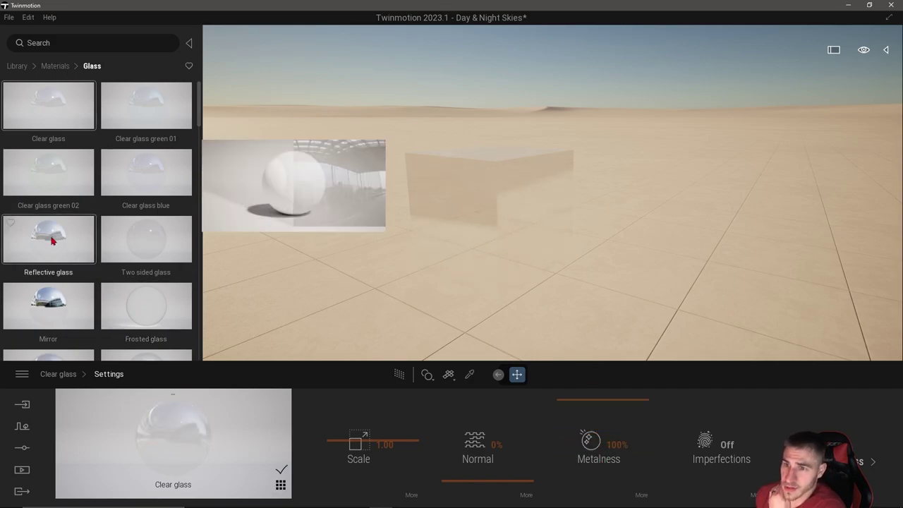
- Apply Reflective glass to the box, test its opacity, and set its metalness to 98%
left_click_drag(88, 238, 416, 235)
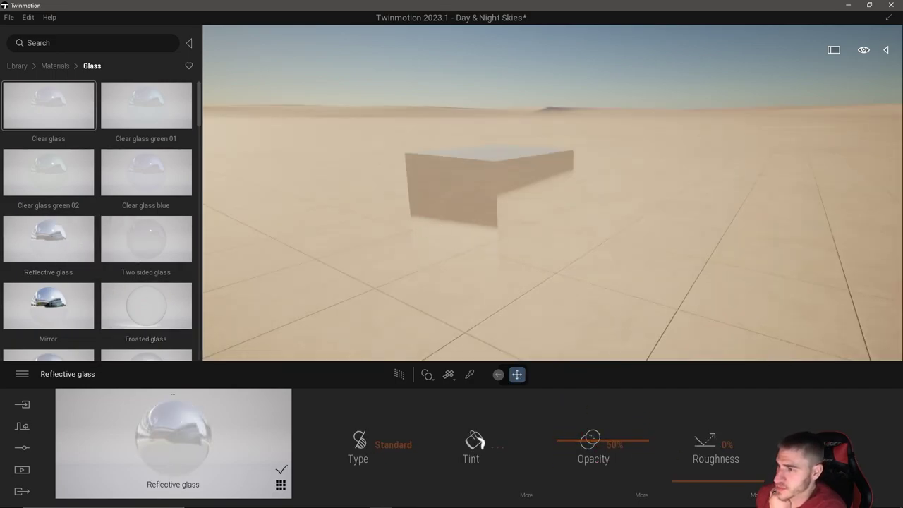
mouse_move(608, 434)
left_mouse_down()
mouse_move(580, 435)
mouse_move(620, 423)
left_mouse_up()
left_click_drag(620, 374, 595, 403)
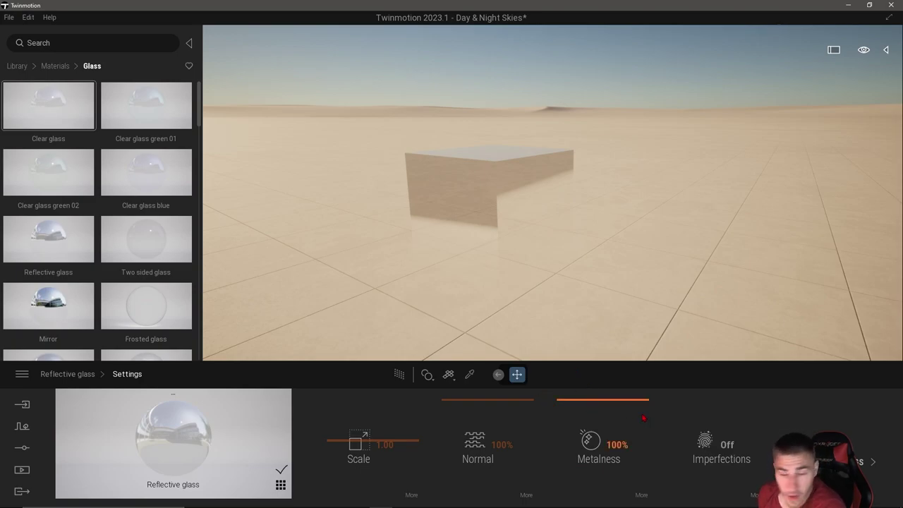
left_click_drag(602, 400, 583, 402)
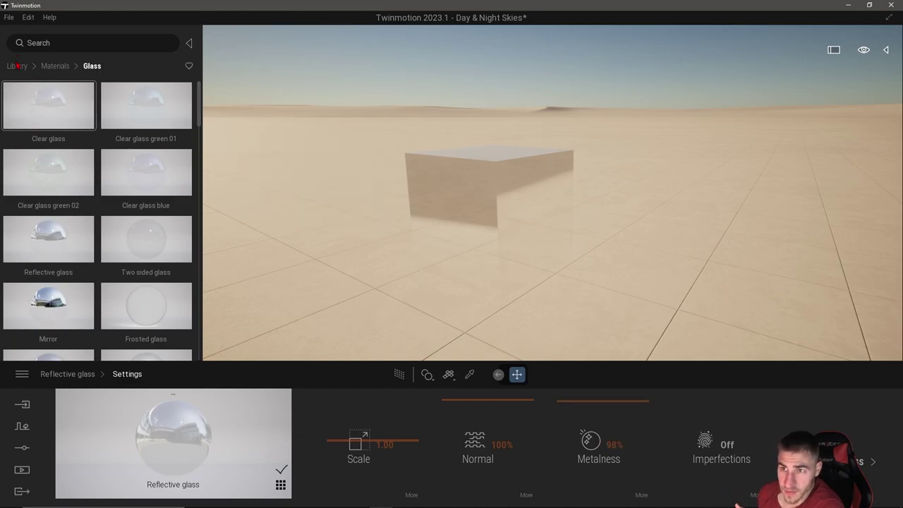
- Try Slightly worn brass from the Metal materials on the box, vary its metalness, and undo the change
left_click(14, 66)
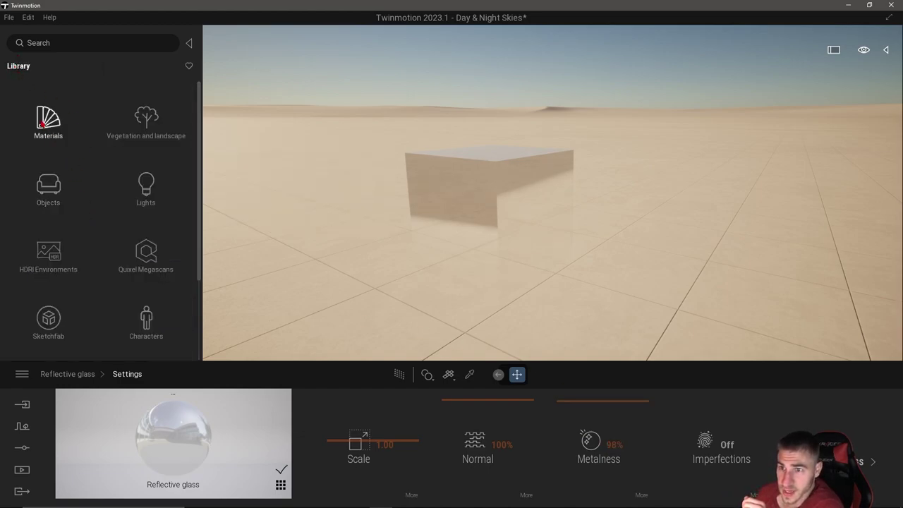
left_click(48, 117)
left_click(146, 117)
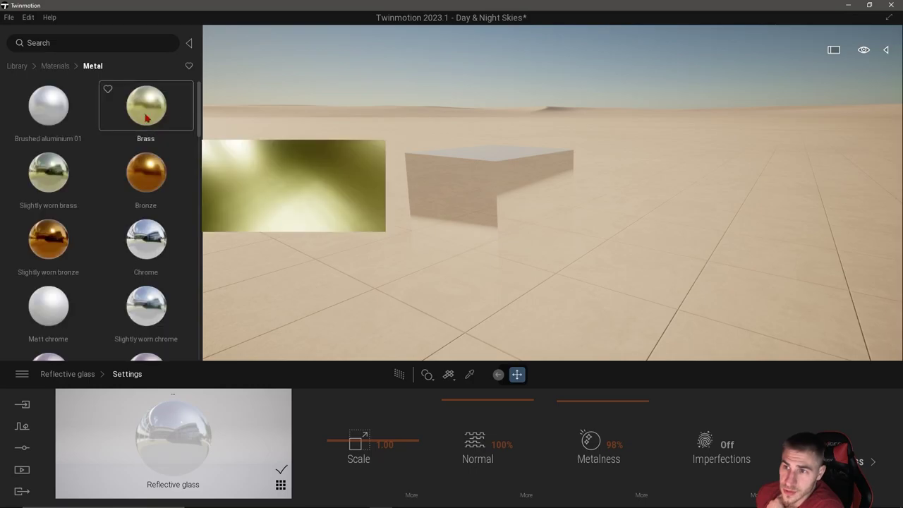
mouse_move(103, 184)
left_click_drag(48, 171, 416, 199)
left_click(641, 495)
left_click_drag(616, 434, 606, 464)
left_click_drag(607, 460, 645, 399)
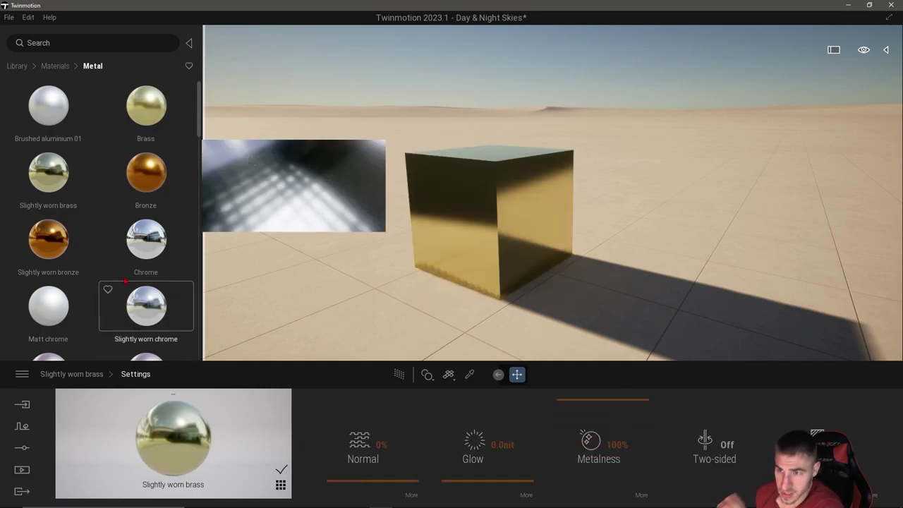
key("ctrl+z")
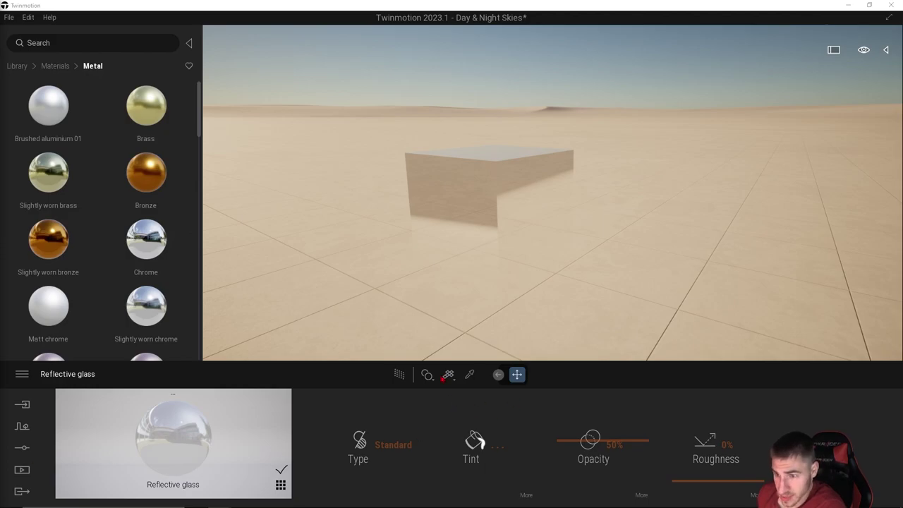
- Return to the Glass materials and apply Clear glass to the box
left_click(56, 66)
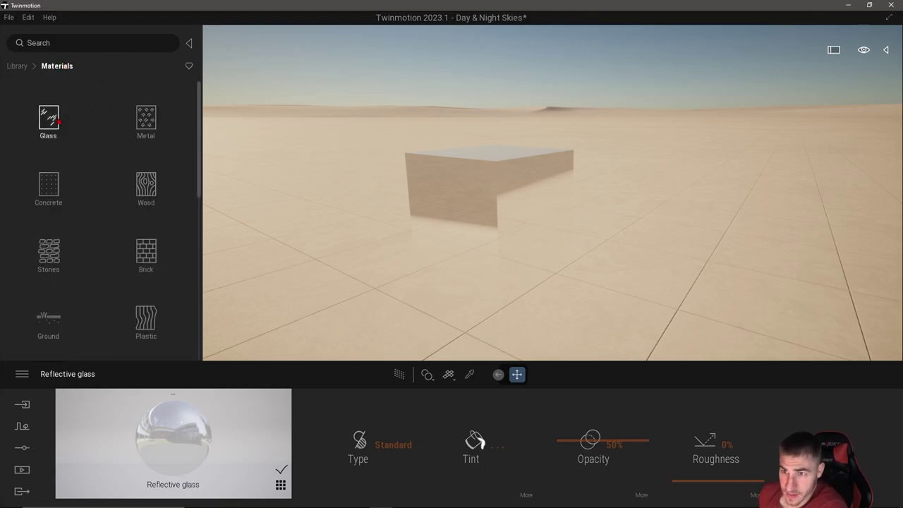
left_click(51, 119)
scroll(71, 191, "down", 3)
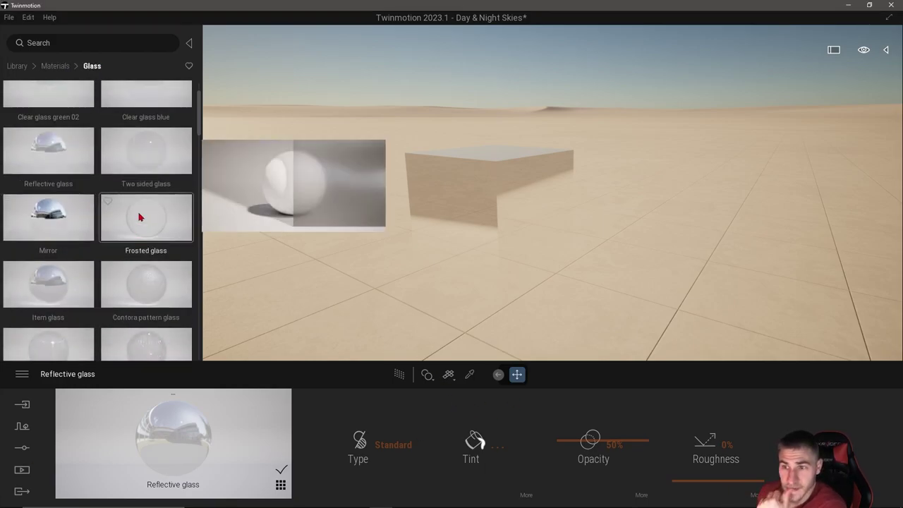
scroll(99, 254, "up", 2)
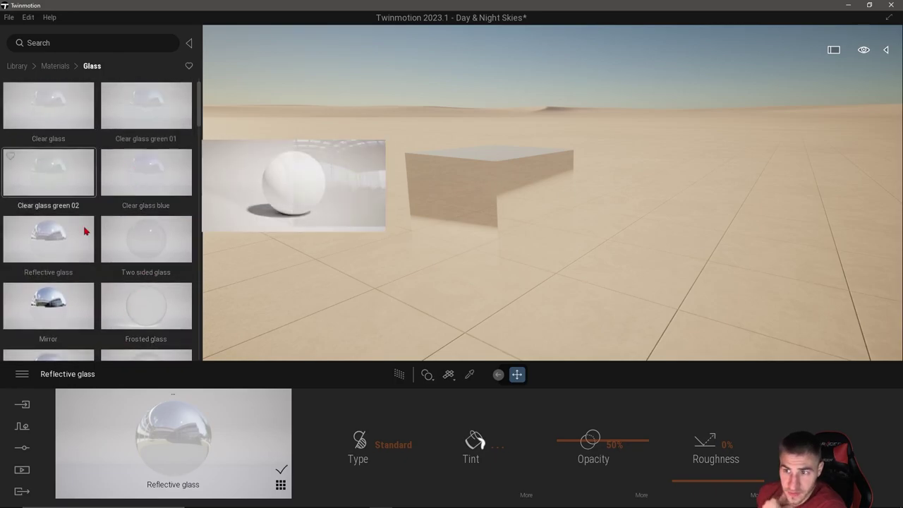
scroll(120, 268, "up", 1)
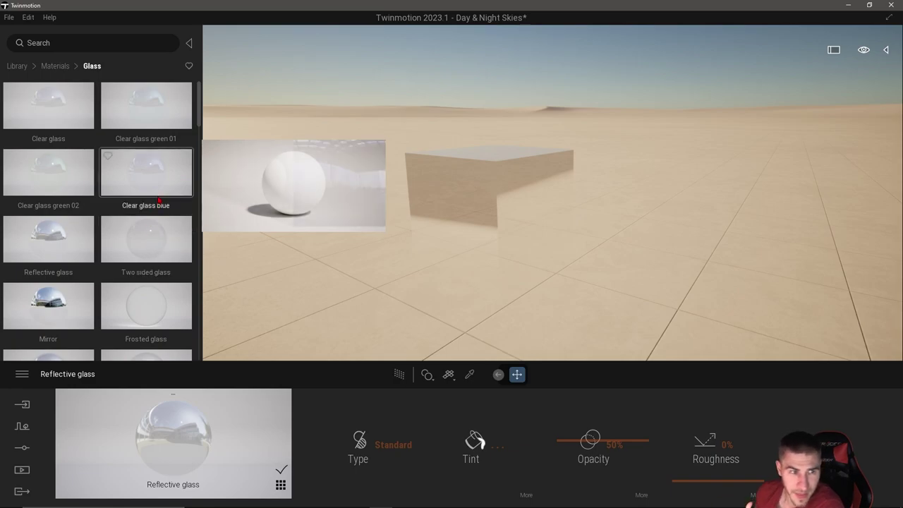
left_click_drag(66, 106, 473, 223)
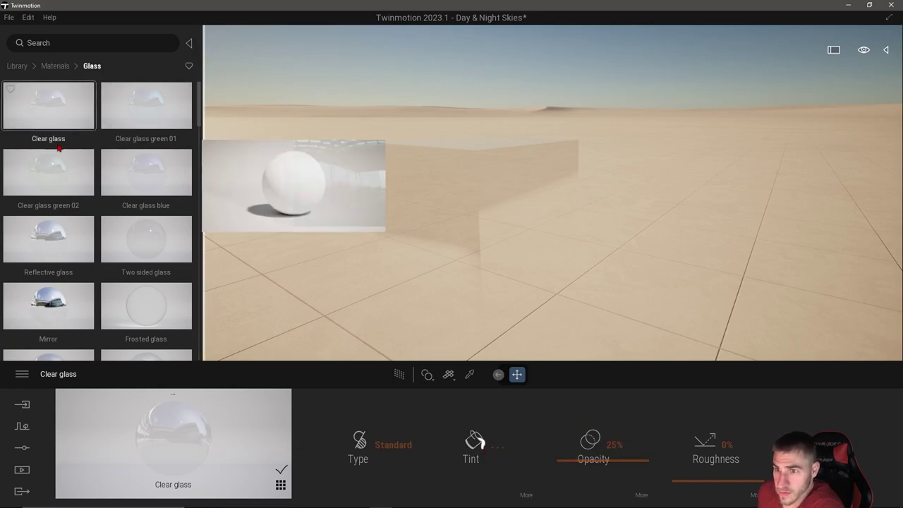
- Inspect the clear glass material's additional tint options, look through the glass library, and return to the material's main settings
mouse_move(80, 248)
scroll(102, 302, "down", 1)
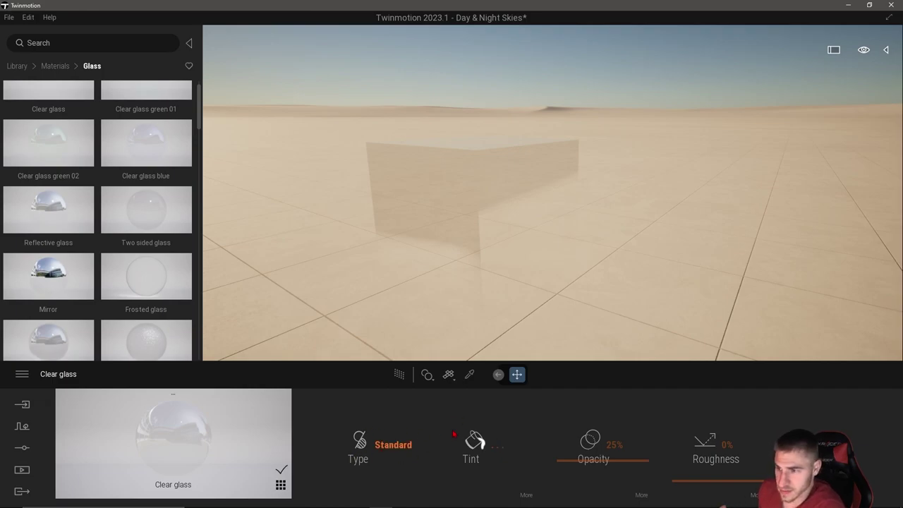
left_click(474, 440)
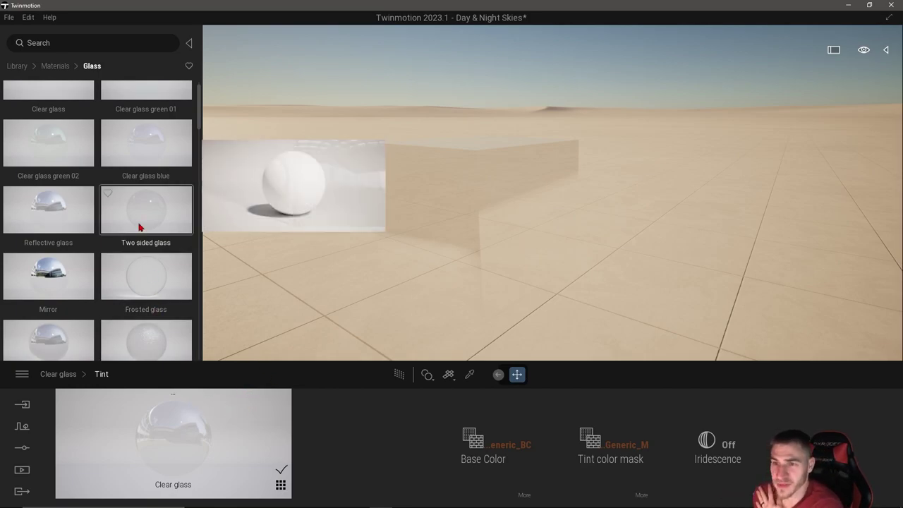
scroll(134, 233, "down", 2)
scroll(129, 137, "up", 3)
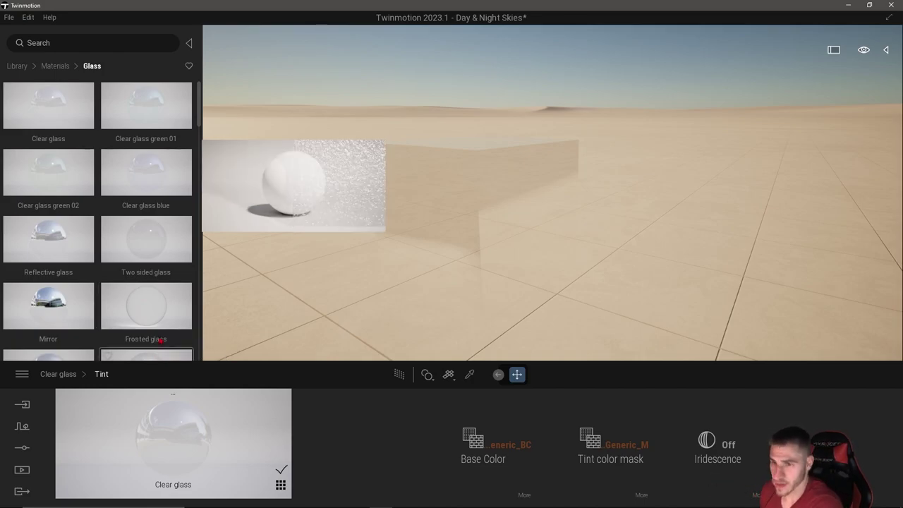
left_click(59, 374)
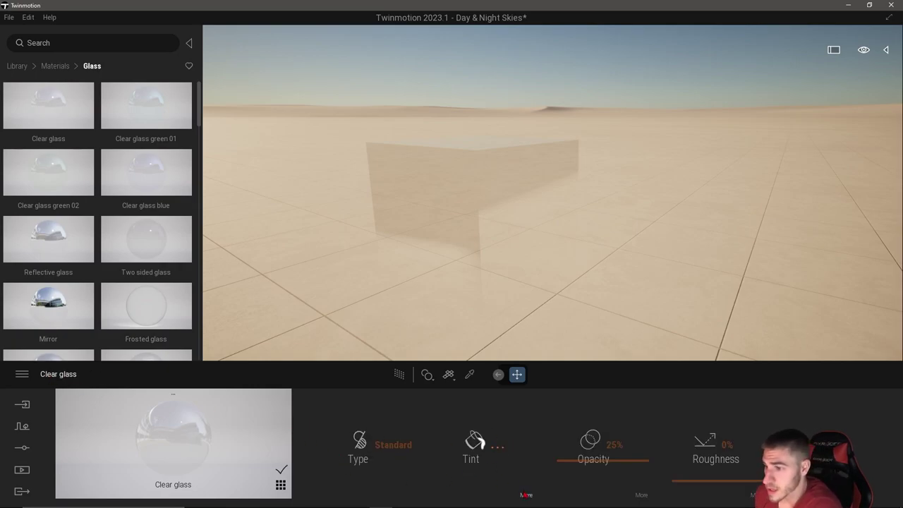
- Inspect the iridescence settings within the clear glass material's tint options and return to the material's main settings
left_click(526, 494)
left_click(719, 461)
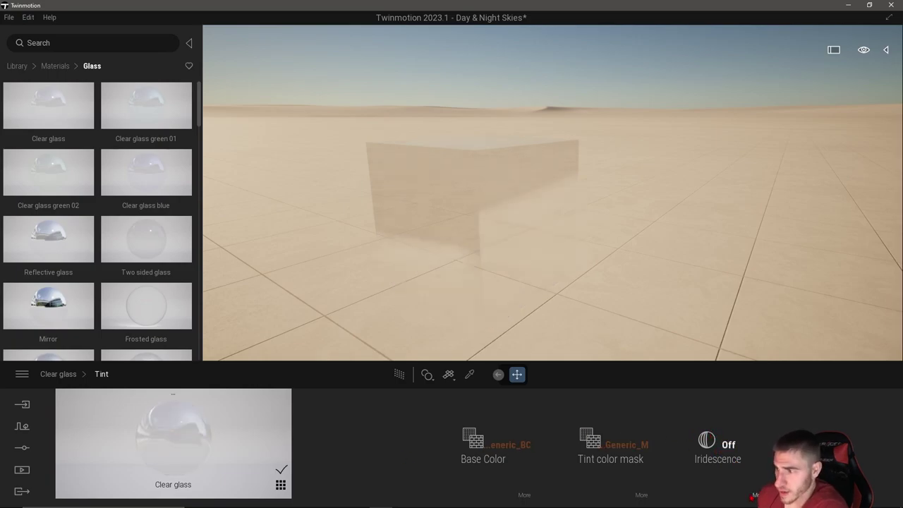
left_click(756, 495)
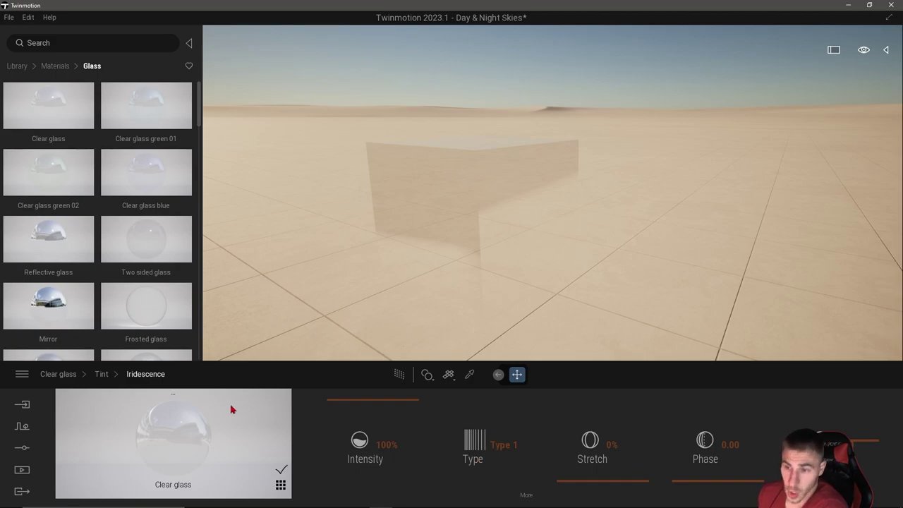
left_click(102, 374)
left_click(57, 374)
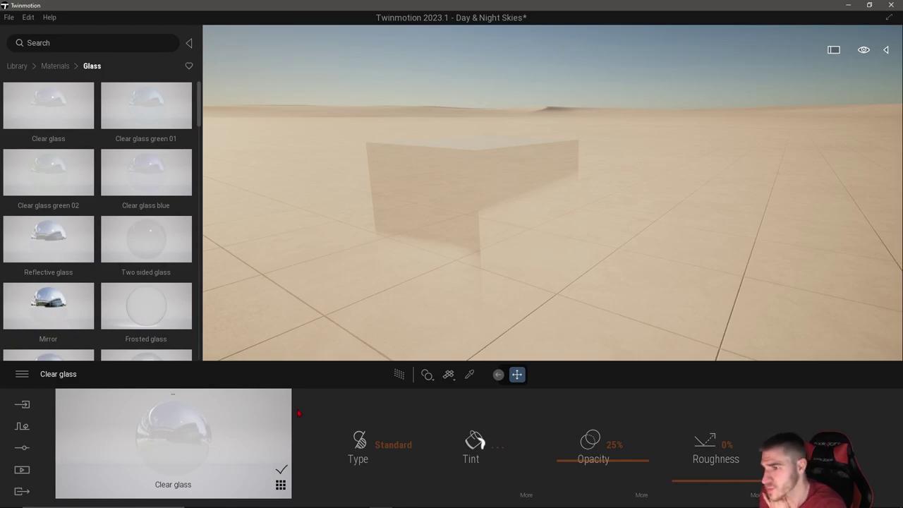
- Select the glass box, look at the save options for exporting all libraries, and cancel the export
left_click(435, 204)
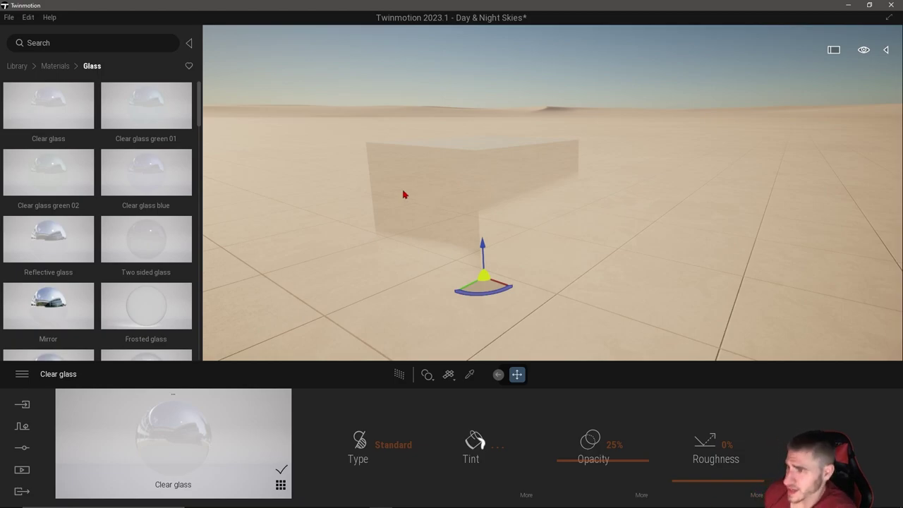
scroll(416, 162, "down", 3)
left_click(9, 17)
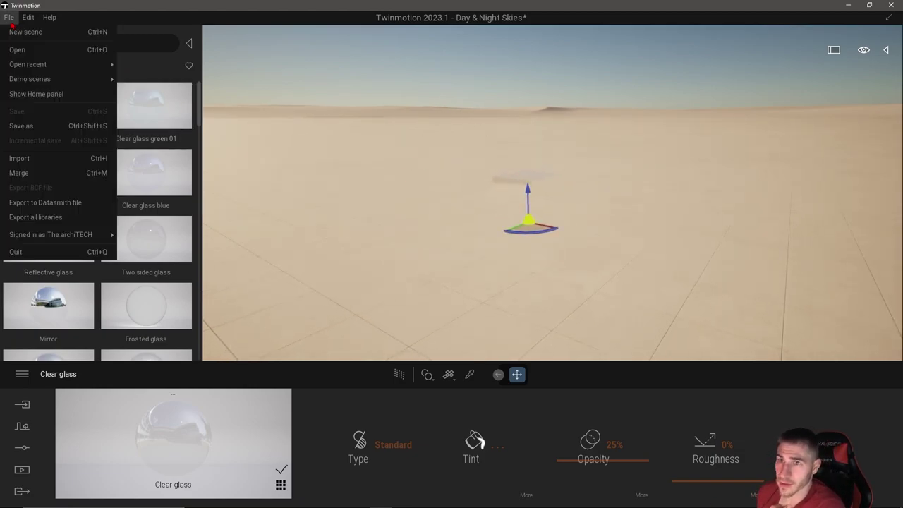
left_click(67, 220)
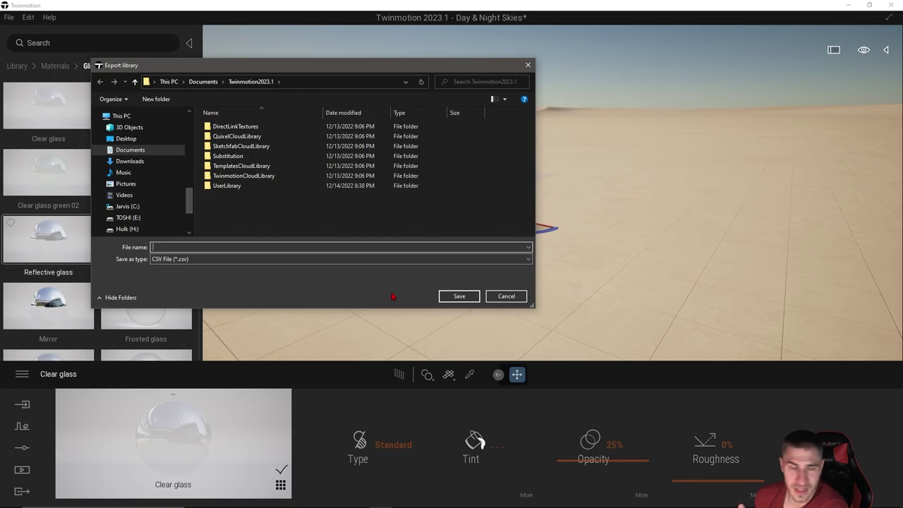
left_click(505, 297)
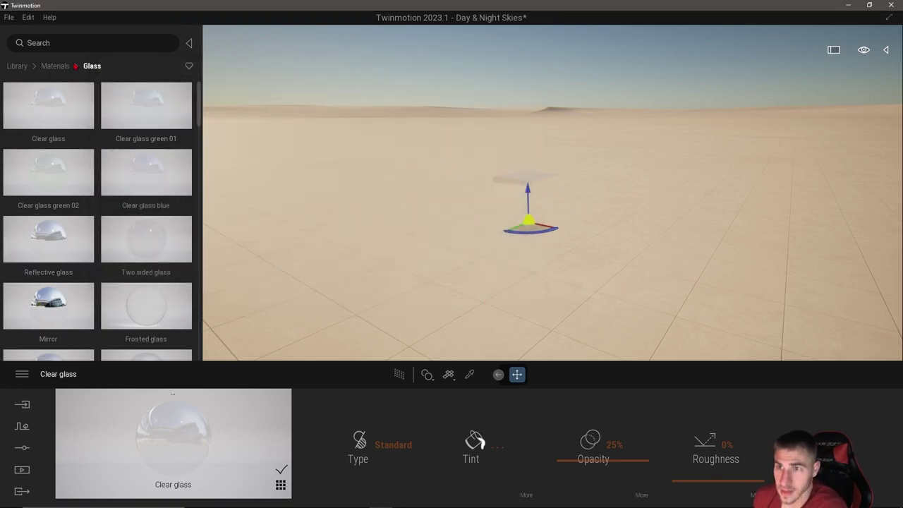
- Look at the save options for exporting the scene to a Datasmith file and cancel the export
left_click(10, 18)
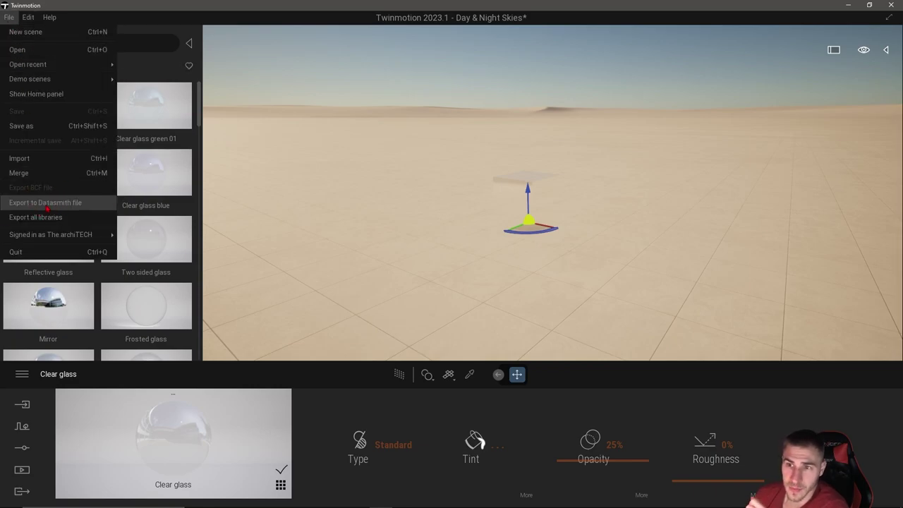
left_click(76, 204)
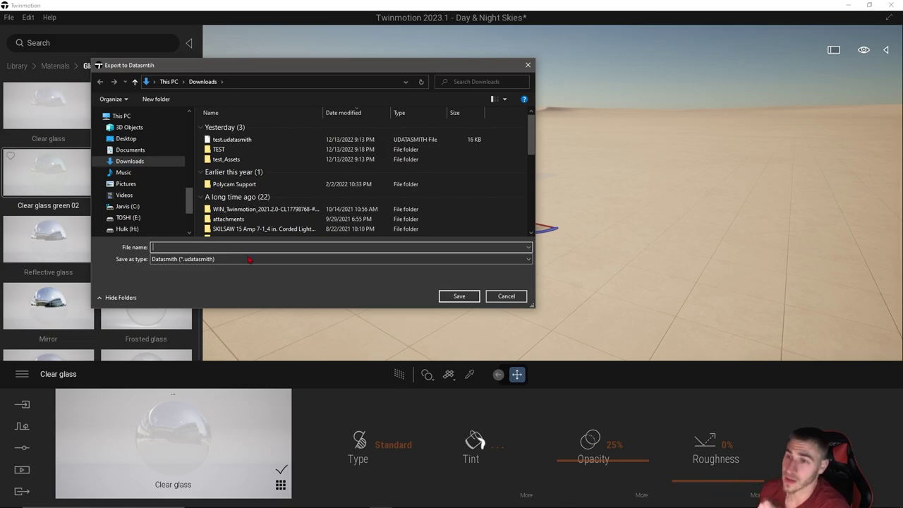
left_click(510, 294)
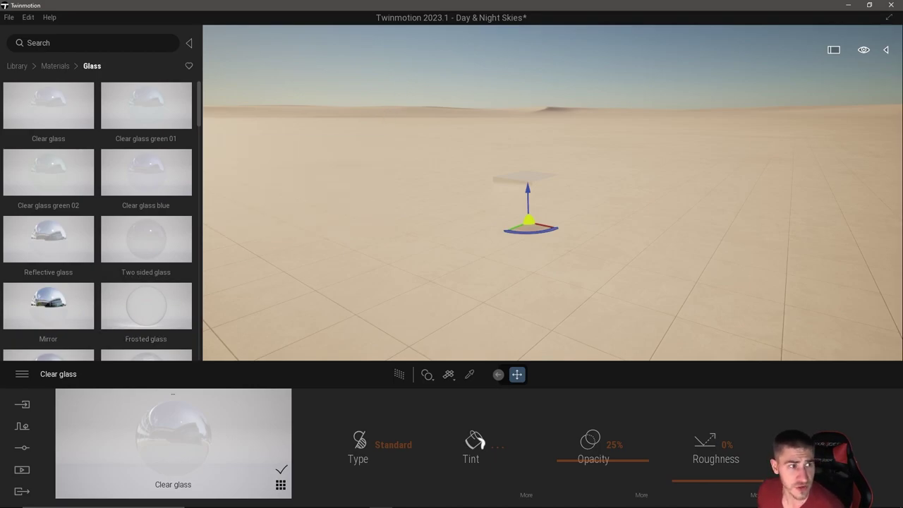
- Switch to the browser, read the TM to UE Datasmith Exporter PDF from its metadata section onward, and return to Twinmotion
key("alt+Tab")
scroll(451, 282, "down", 3)
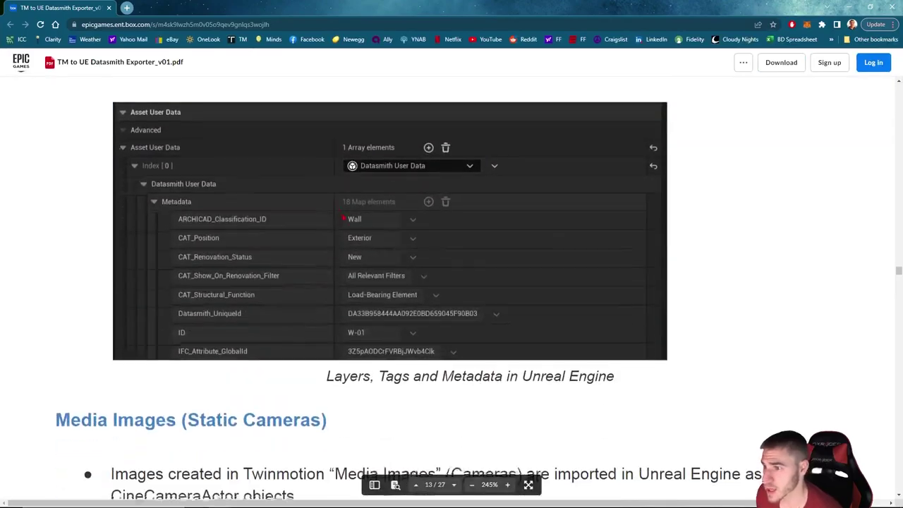
scroll(451, 282, "down", 8)
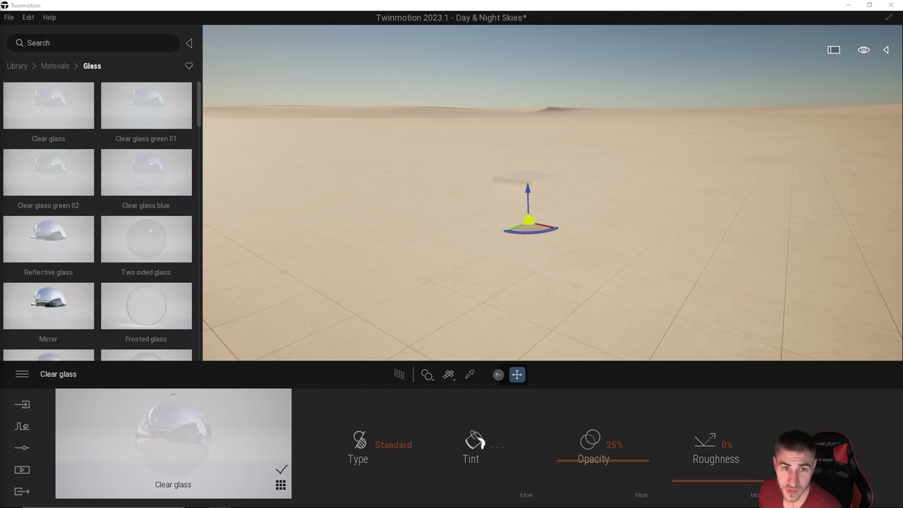
left_click(9, 17)
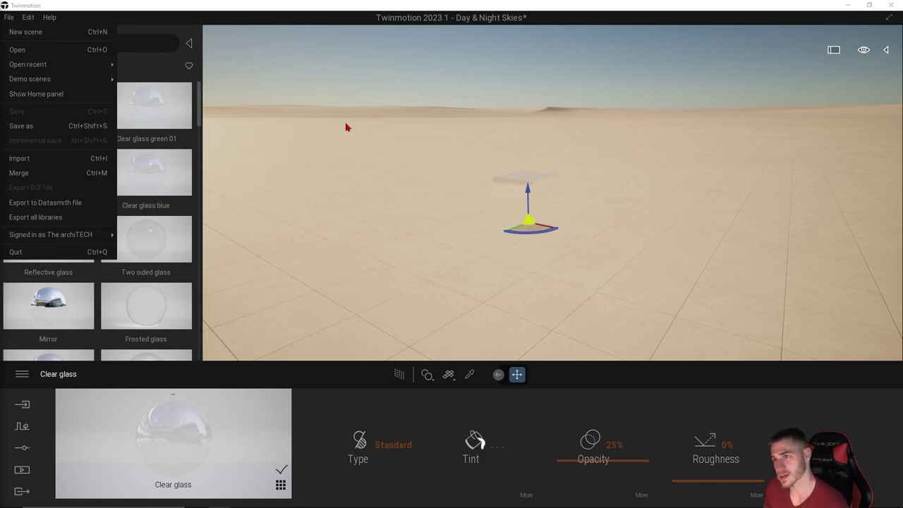
left_click(350, 69)
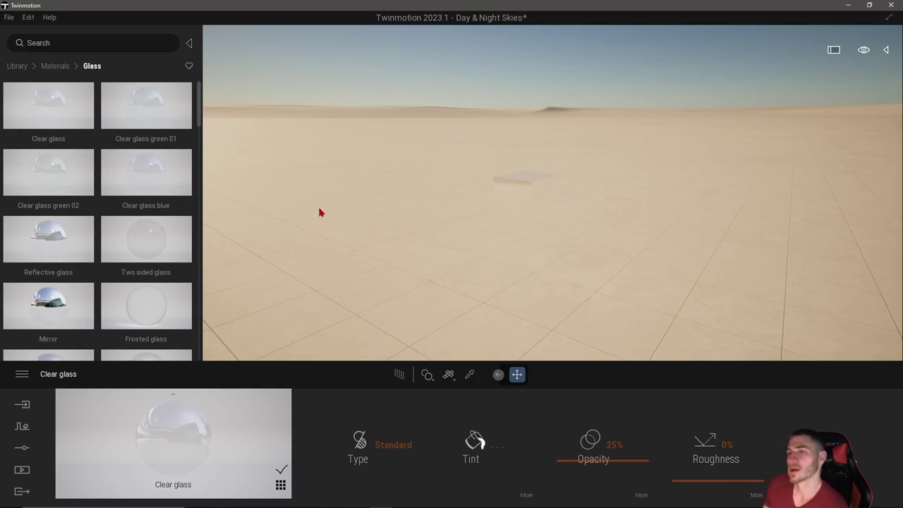
- Browse the Cycloramas in the library's Tools and place a Corner cyclorama in the scene
left_click(20, 65)
scroll(70, 212, "down", 2)
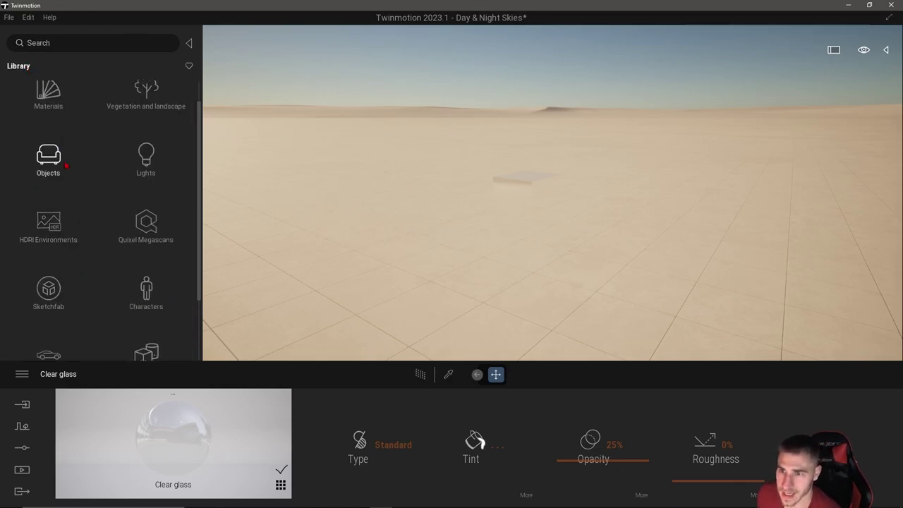
left_click(124, 283)
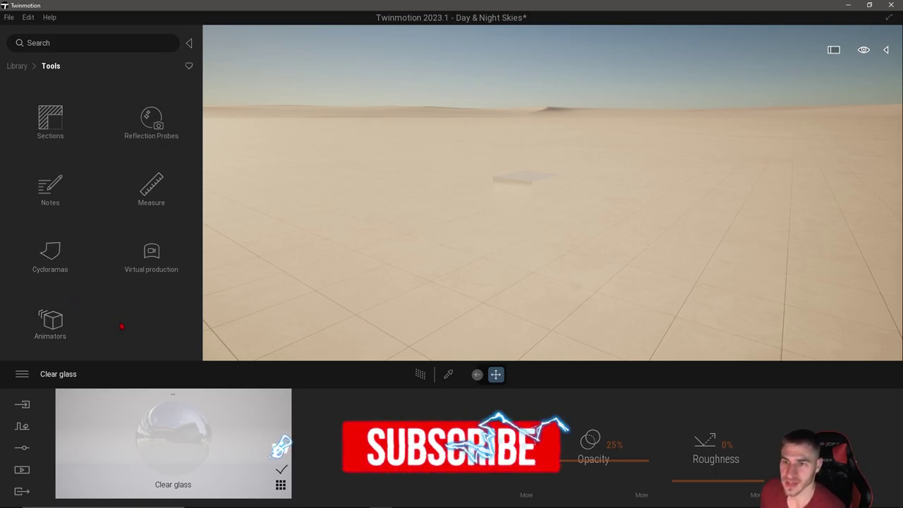
left_click(63, 266)
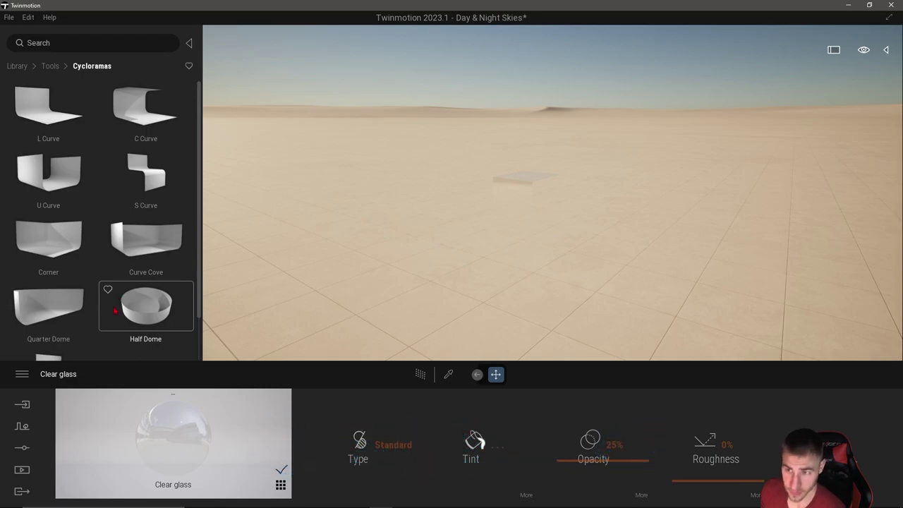
scroll(63, 268, "down", 1)
scroll(43, 211, "up", 1)
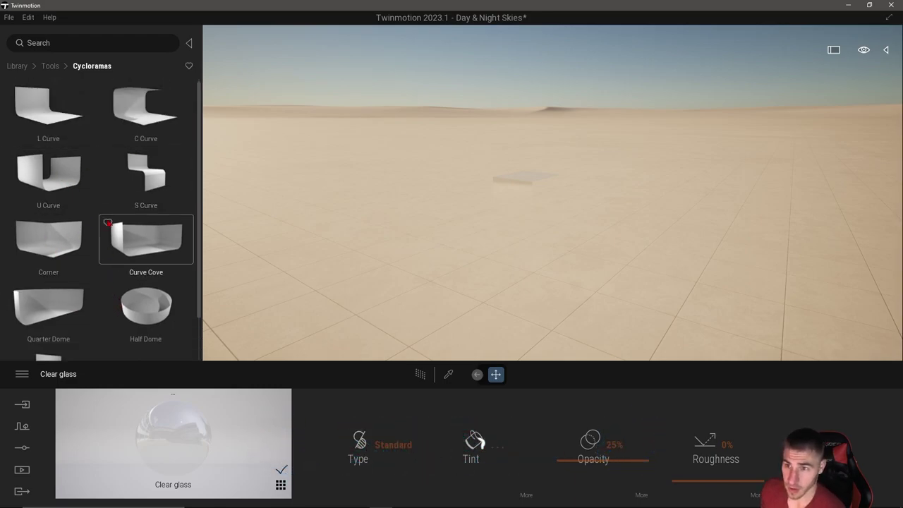
left_click_drag(63, 247, 375, 148)
- Examine the Corner cyclorama from several sides and place a Curve Cove cyclorama in the scene as well
scroll(373, 187, "up", 5)
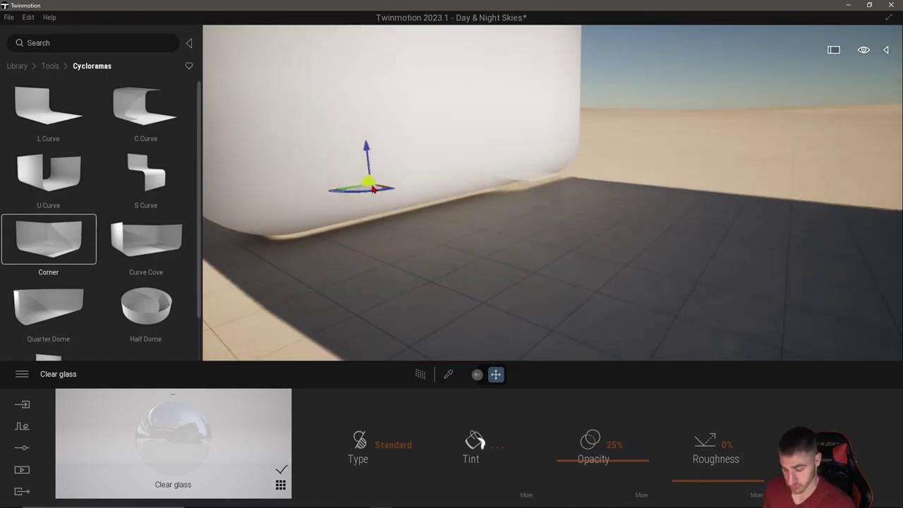
scroll(373, 187, "down", 5)
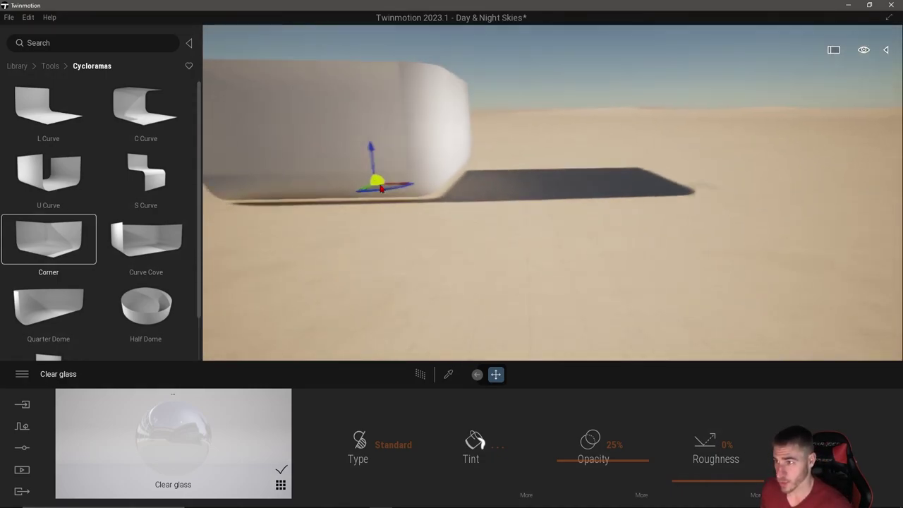
left_click_drag(379, 187, 495, 199)
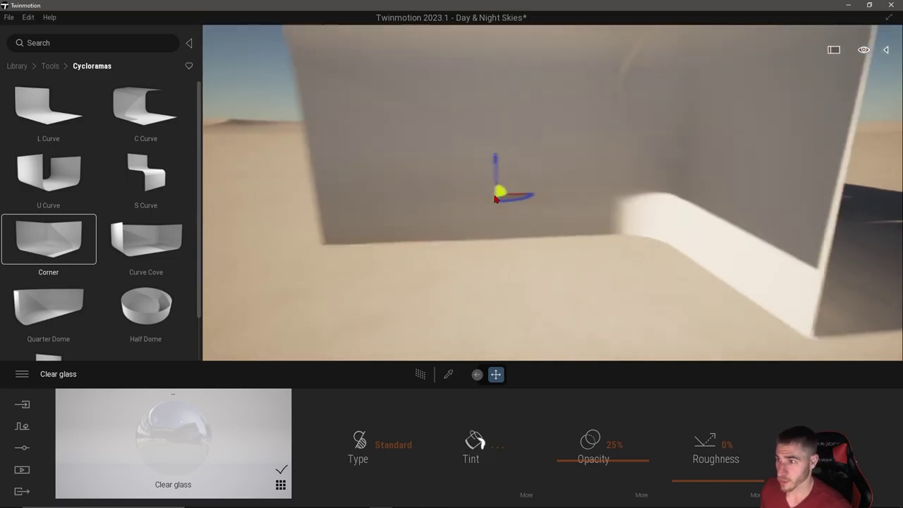
scroll(496, 199, "down", 5)
key("Delete")
left_click_drag(514, 248, 565, 248)
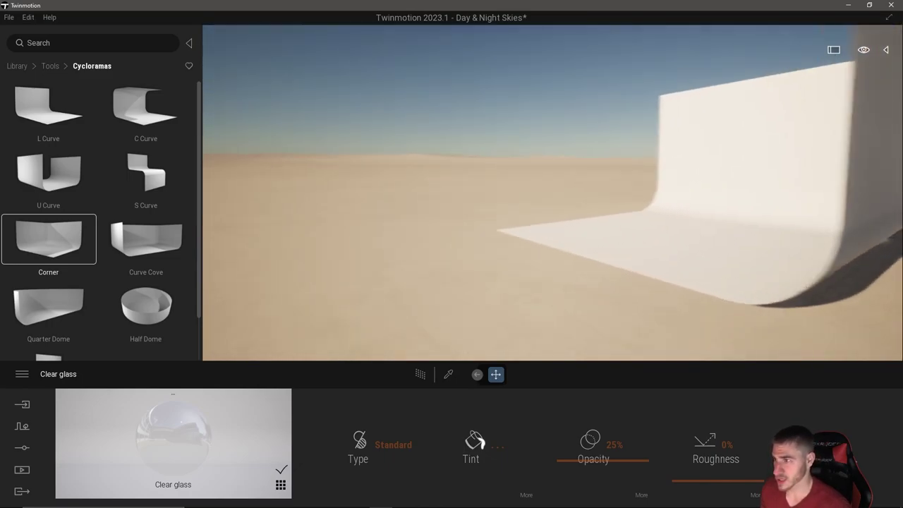
scroll(494, 252, "up", 5)
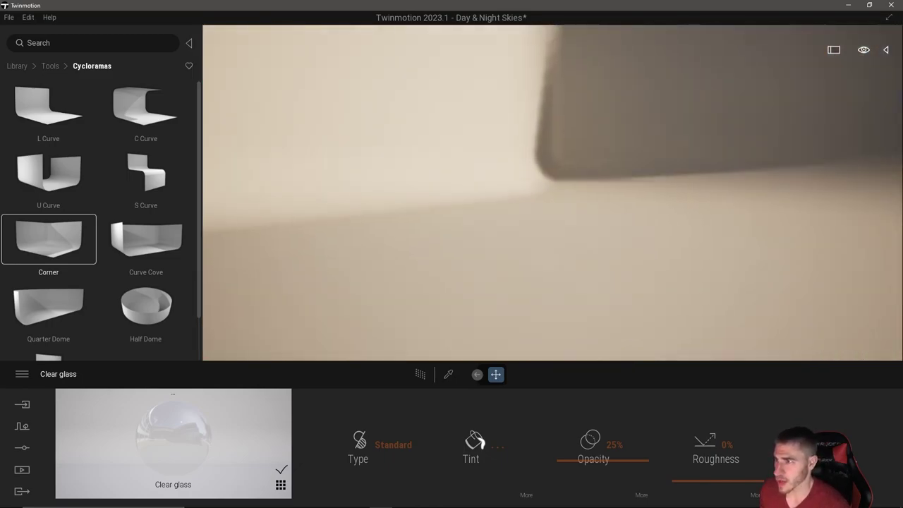
scroll(562, 158, "down", 5)
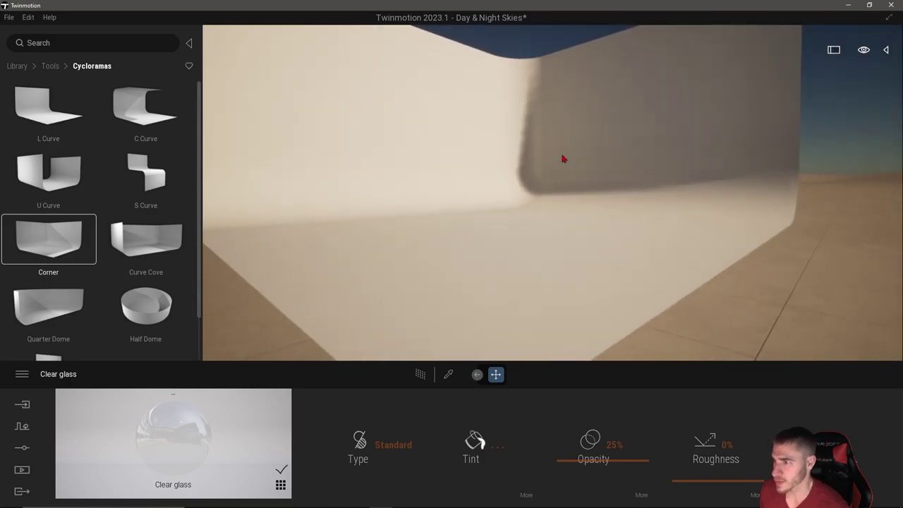
left_click_drag(562, 158, 614, 161)
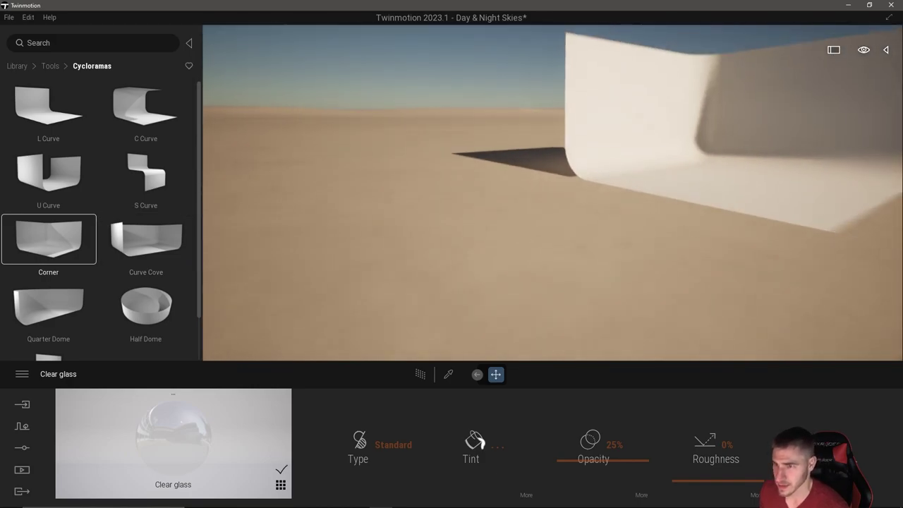
left_click_drag(176, 247, 339, 187)
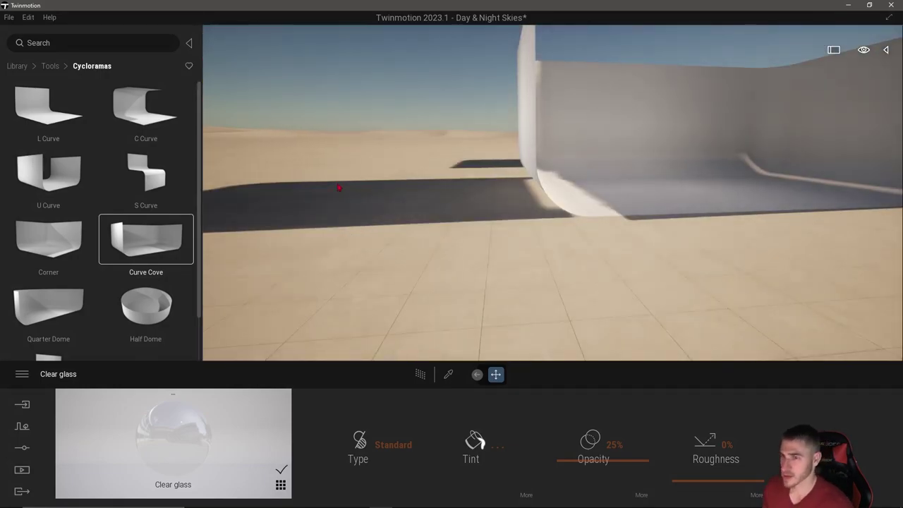
- Look into the library's Primitives and open the kitchen Chairs among the Home objects
left_click(17, 66)
left_click(46, 182)
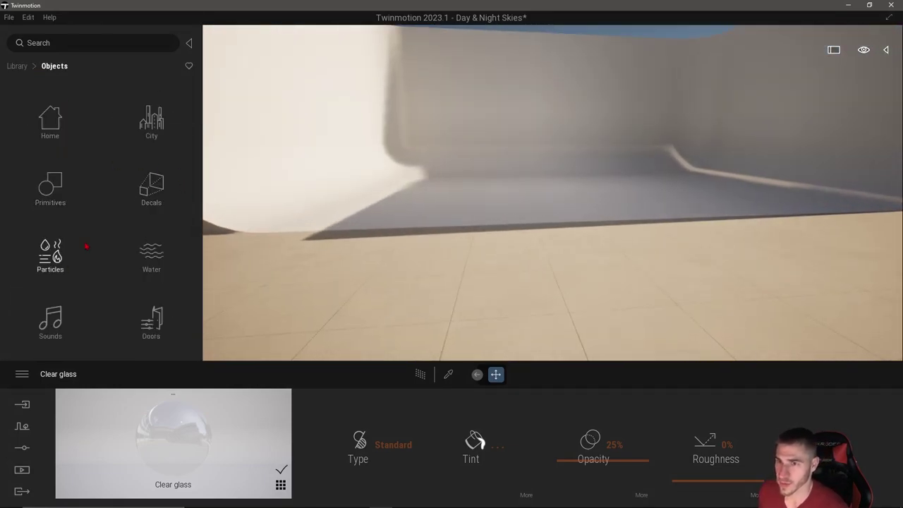
left_click(48, 187)
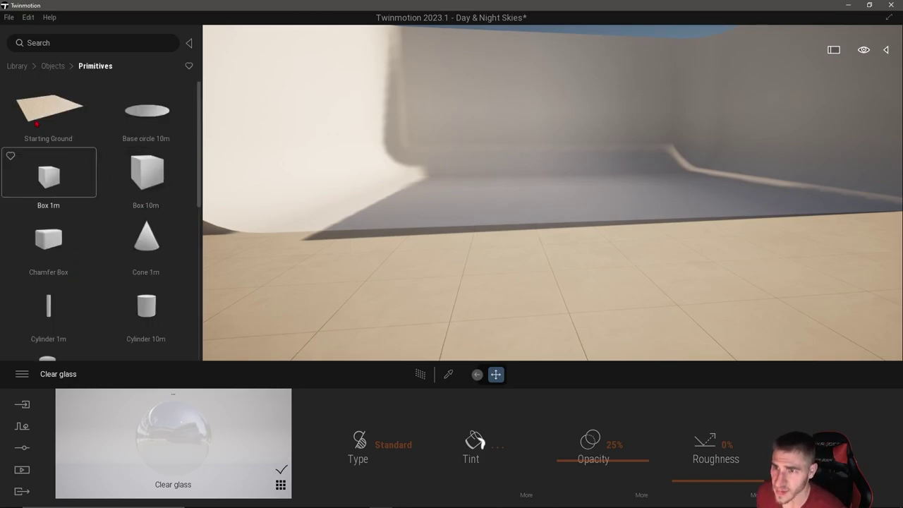
left_click(17, 66)
left_click(46, 182)
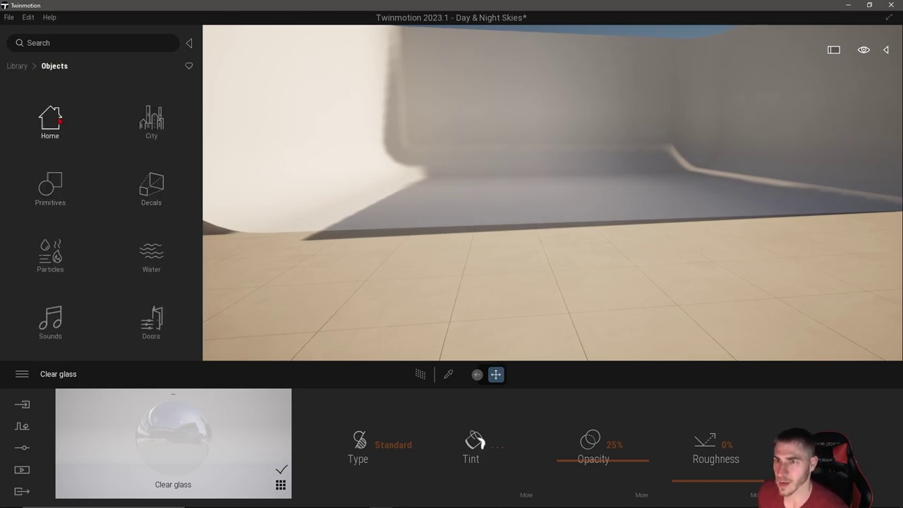
left_click(60, 121)
left_click(148, 120)
left_click(51, 120)
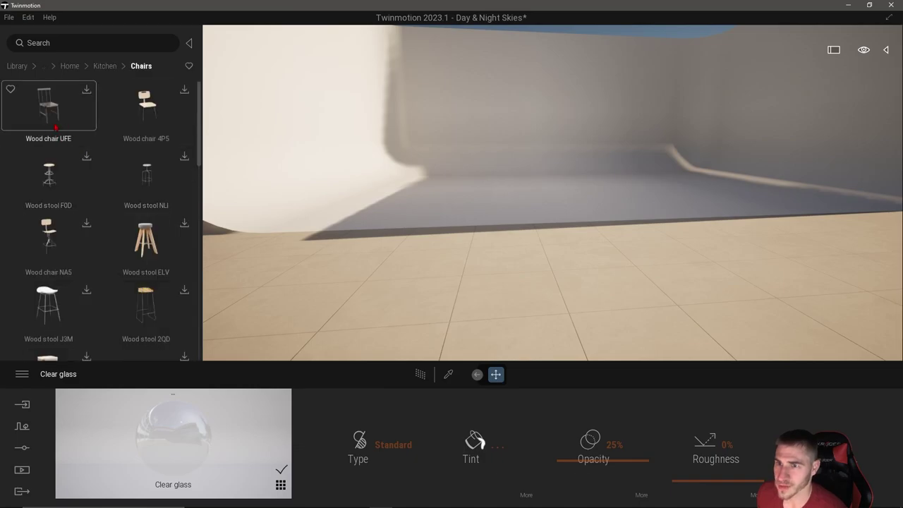
- Try to place Wood chair UFE inside the Curve Cove and download the chair asset
left_click_drag(56, 128, 271, 166)
scroll(557, 203, "down", 5)
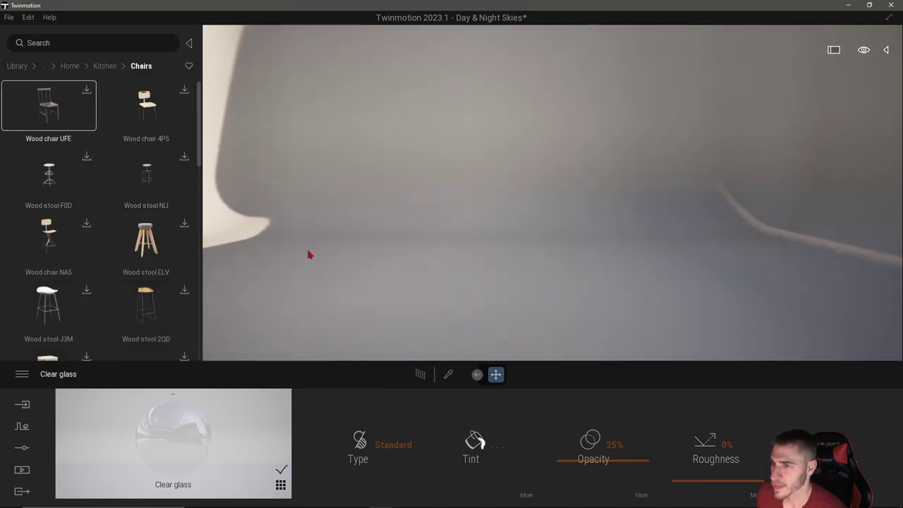
left_click(88, 89)
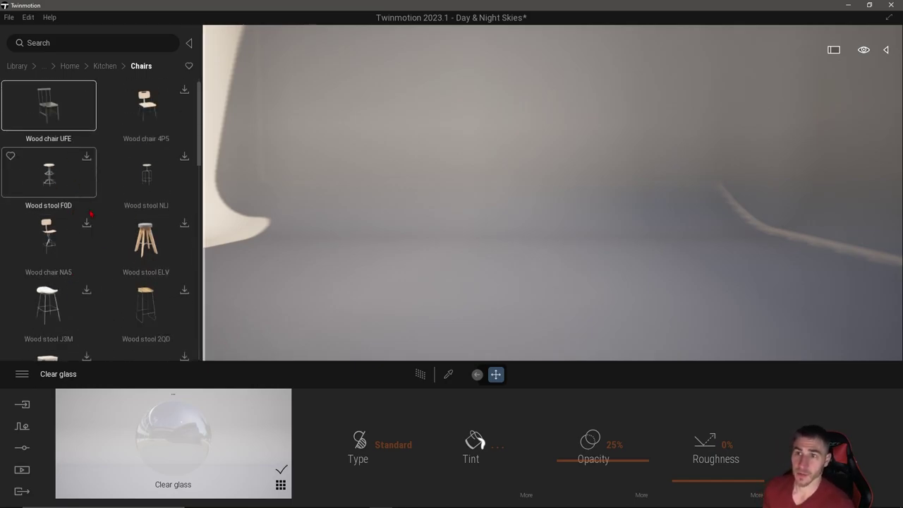
- Look through the kitchen chairs, place Wood chair UFE on the Curve Cove's floor, and select it
scroll(95, 218, "down", 3)
scroll(141, 254, "down", 1)
scroll(141, 226, "up", 4)
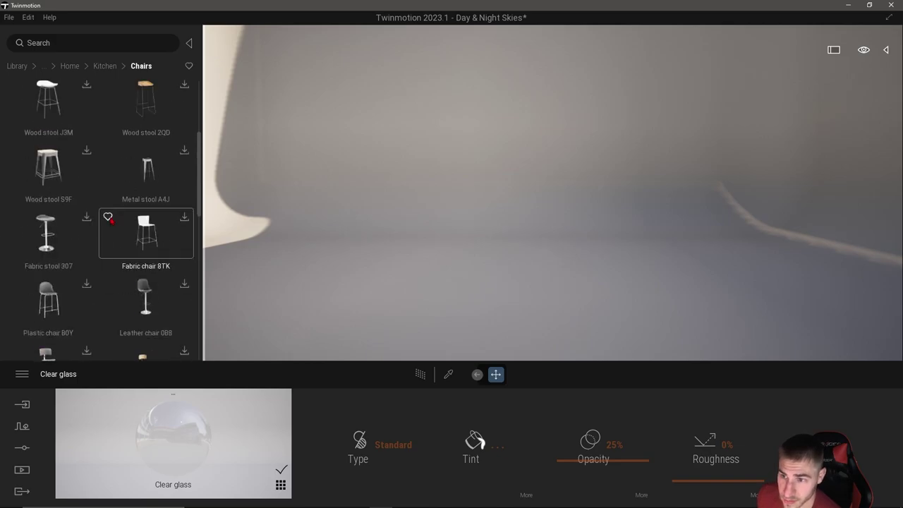
left_click_drag(69, 101, 471, 326)
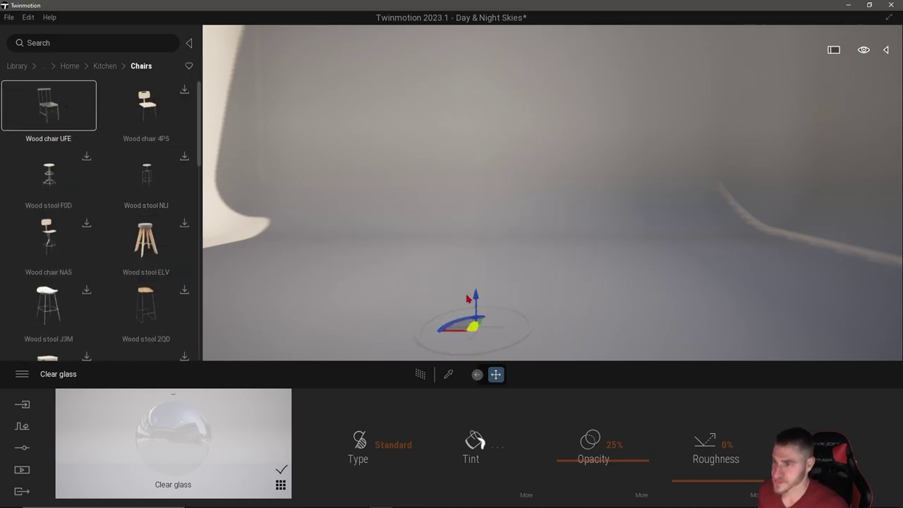
scroll(600, 306, "up", 2)
scroll(559, 303, "down", 2)
right_click_drag(537, 304, 560, 303)
left_click(507, 218)
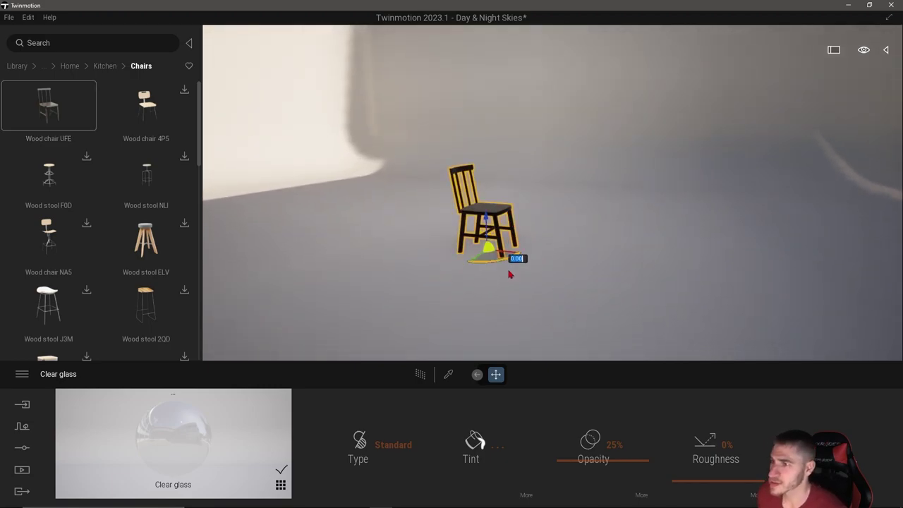
- Browse the library's Glass and Wood materials and try to apply the Ipe A wood to the Curve Cove's backdrop
middle_click_drag(477, 271, 534, 271)
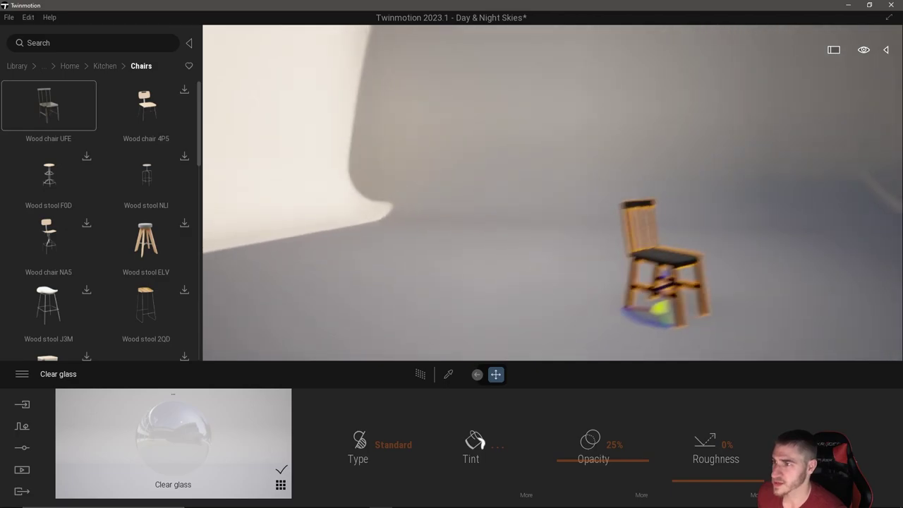
left_click(17, 67)
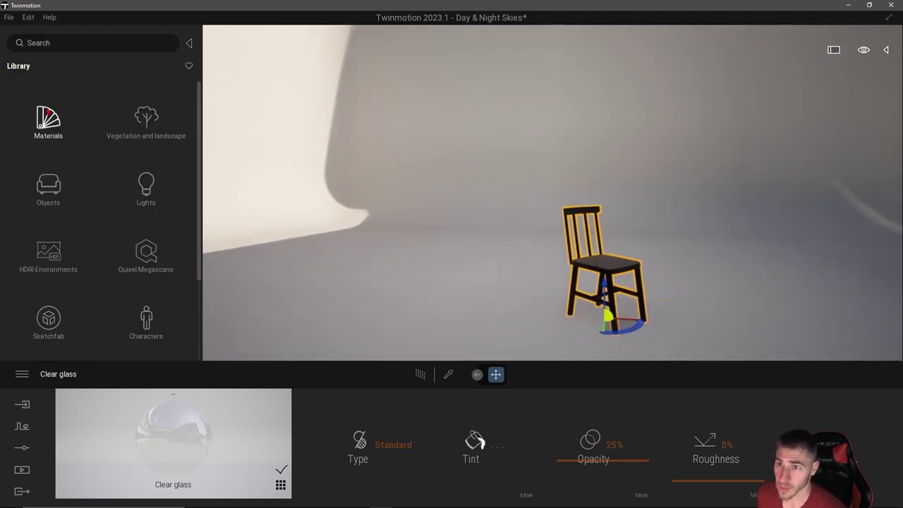
left_click(48, 121)
left_click(48, 121)
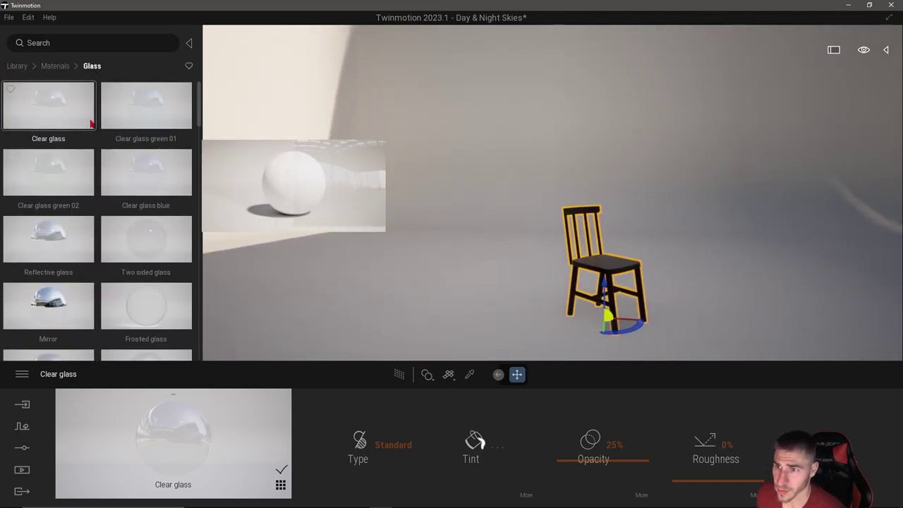
left_click(18, 66)
left_click(44, 116)
scroll(161, 171, "down", 3)
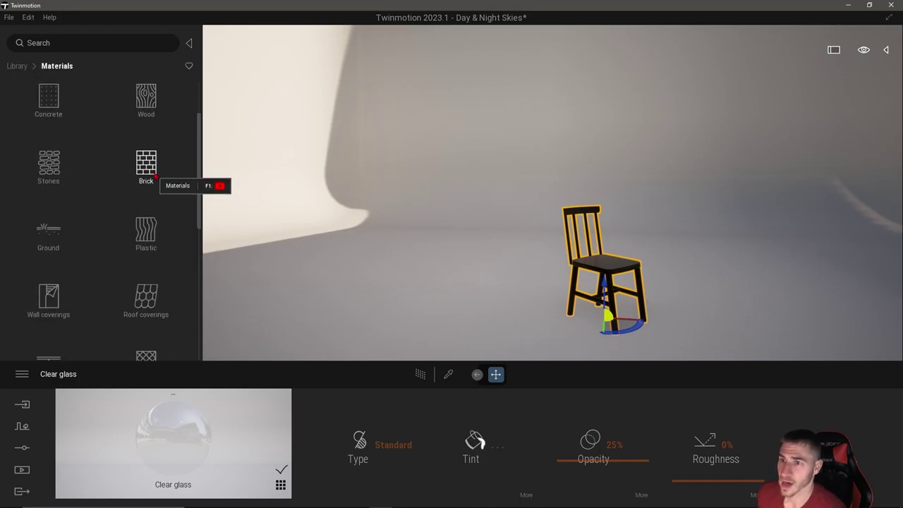
left_click(146, 97)
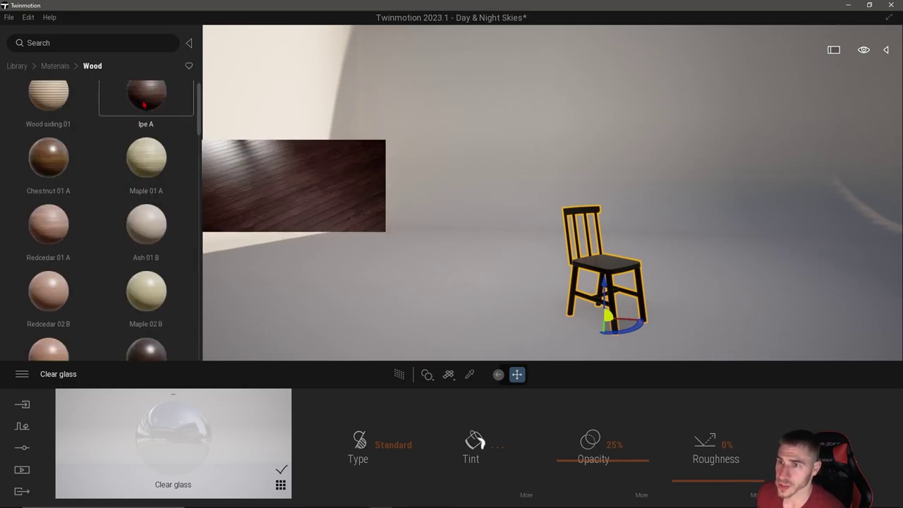
left_click_drag(146, 99, 441, 148)
left_click_drag(260, 152, 260, 152)
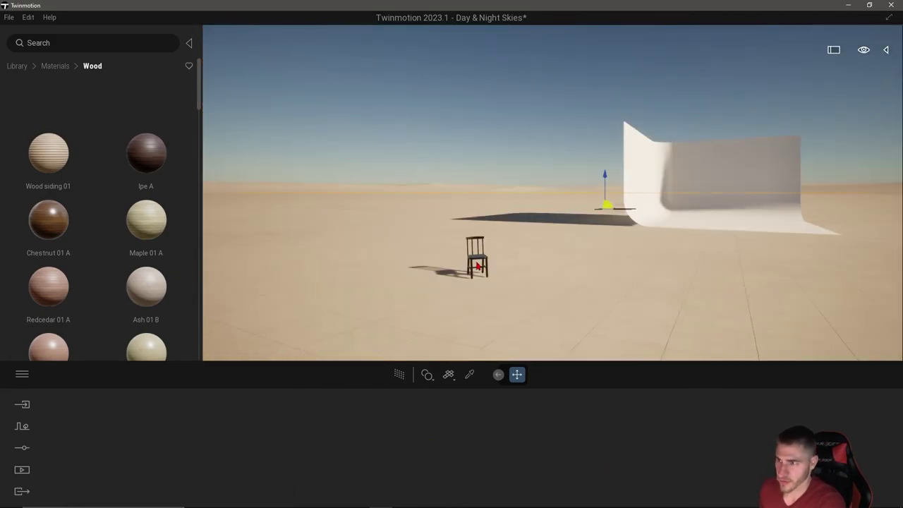
- Delete the wood chair from the scene and look through the Cycloramas among the library's Tools
left_click(478, 266)
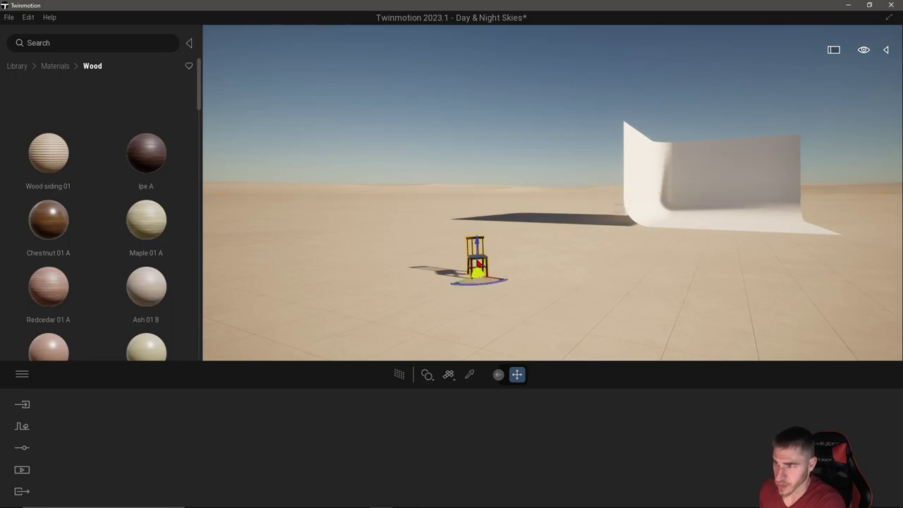
key("Delete")
left_click(17, 65)
scroll(73, 137, "down", 3)
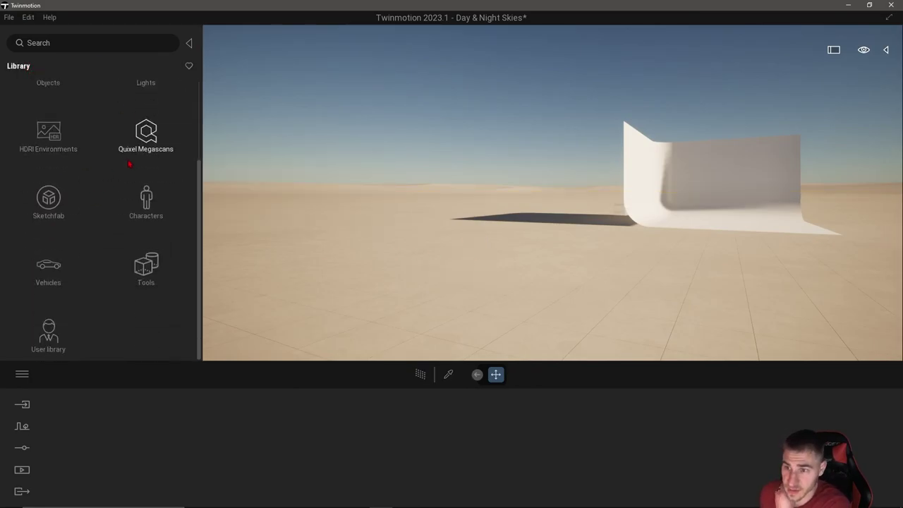
left_click(145, 264)
left_click(50, 256)
scroll(67, 242, "down", 2)
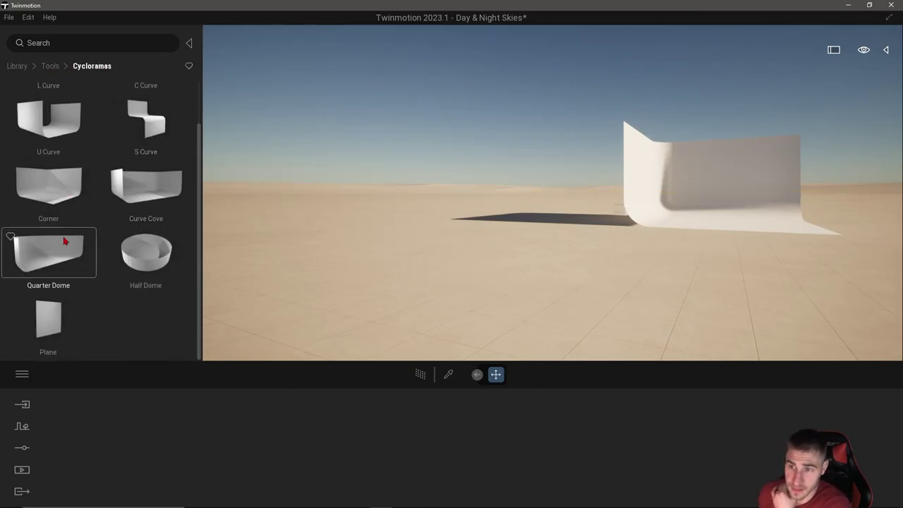
scroll(81, 303, "up", 1)
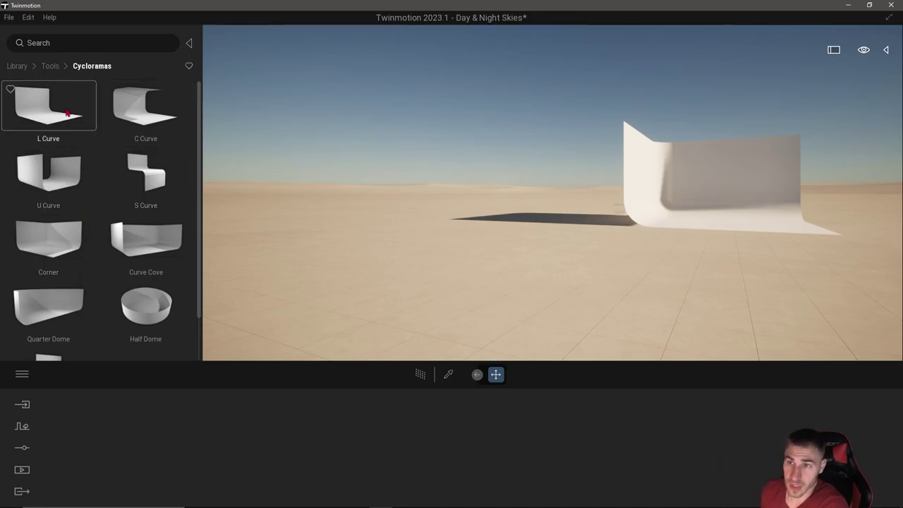
- Replace the remaining cyclorama in the scene with a Led wall from the Virtual production tools
left_click(50, 66)
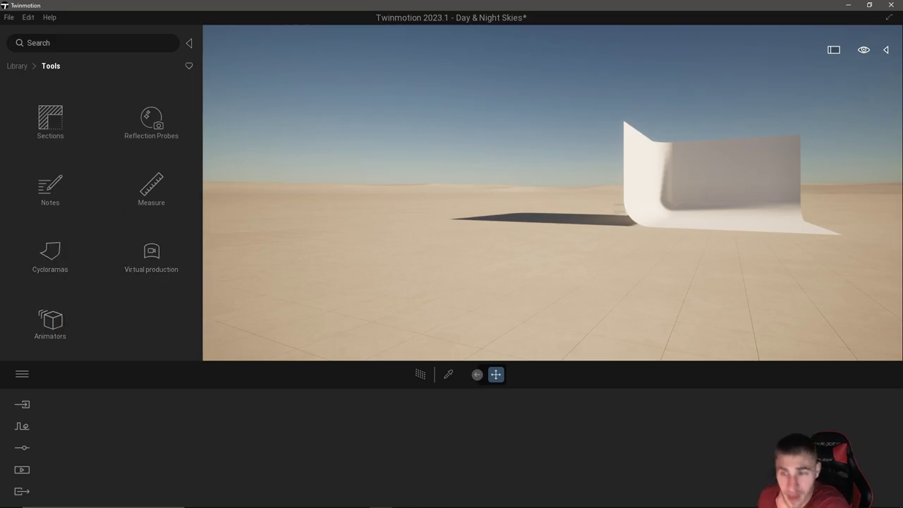
left_click(151, 255)
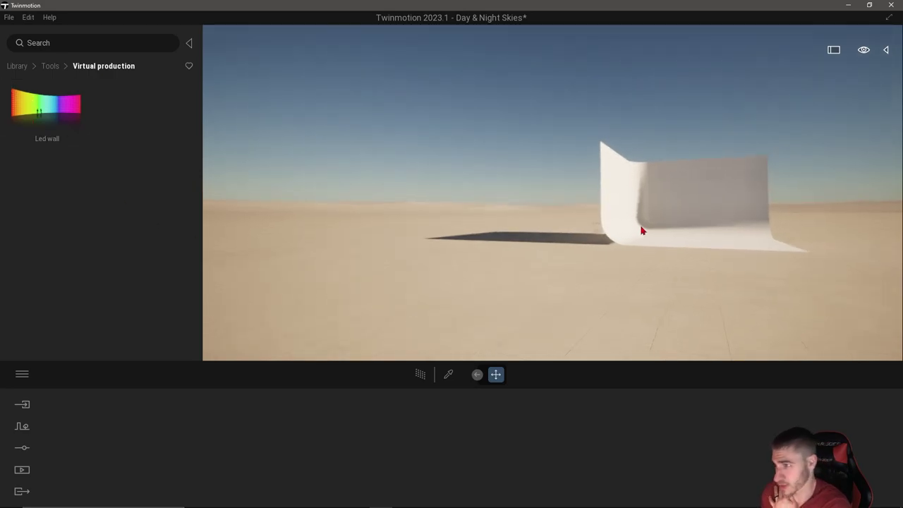
left_click(641, 228)
key("Delete")
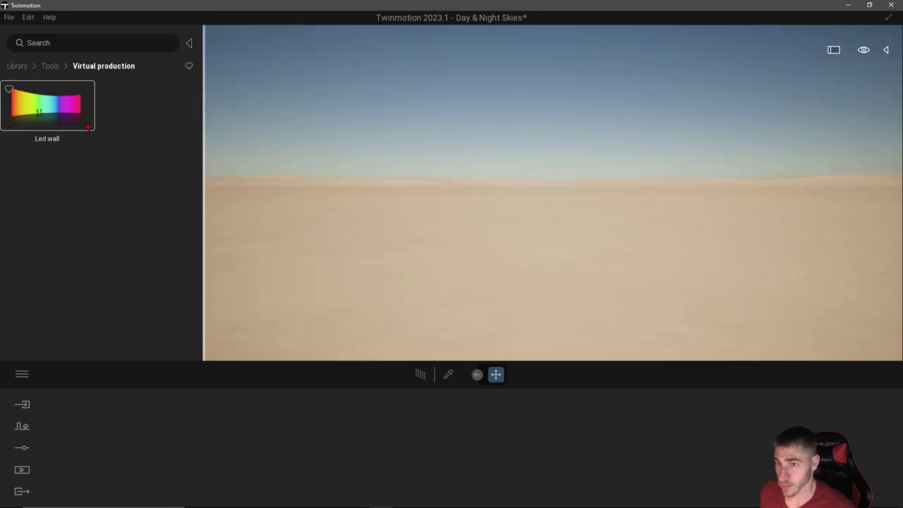
left_click_drag(86, 127, 437, 263)
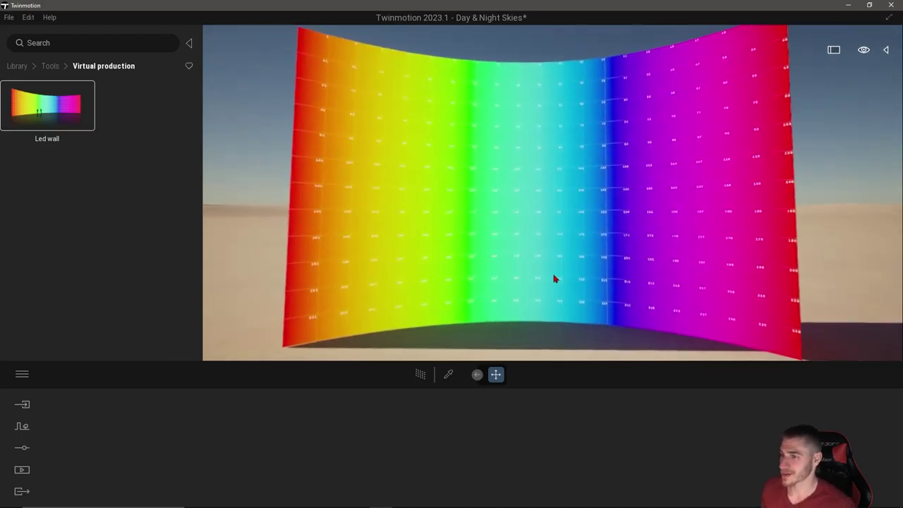
- Try the Led wall's video texture and Chroma key modes and check the chroma key color options without changing the color
left_click(492, 284)
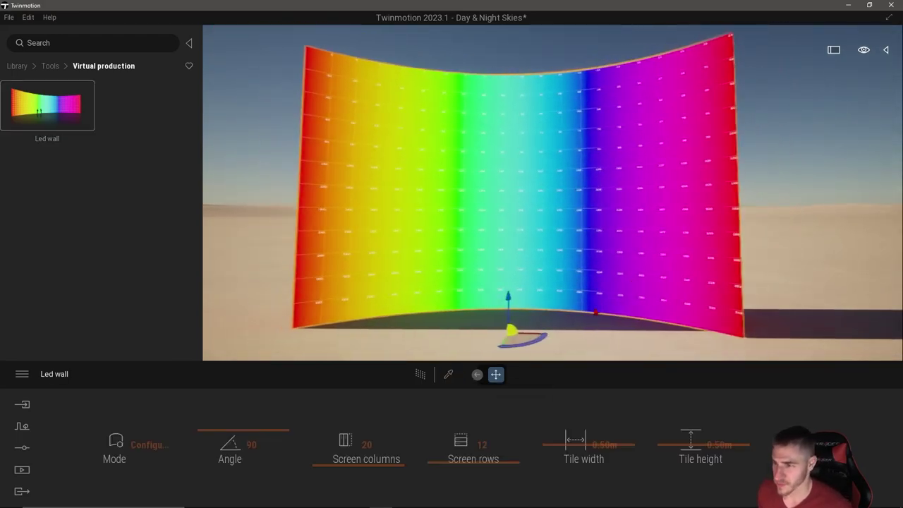
left_click(156, 455)
left_click(119, 385)
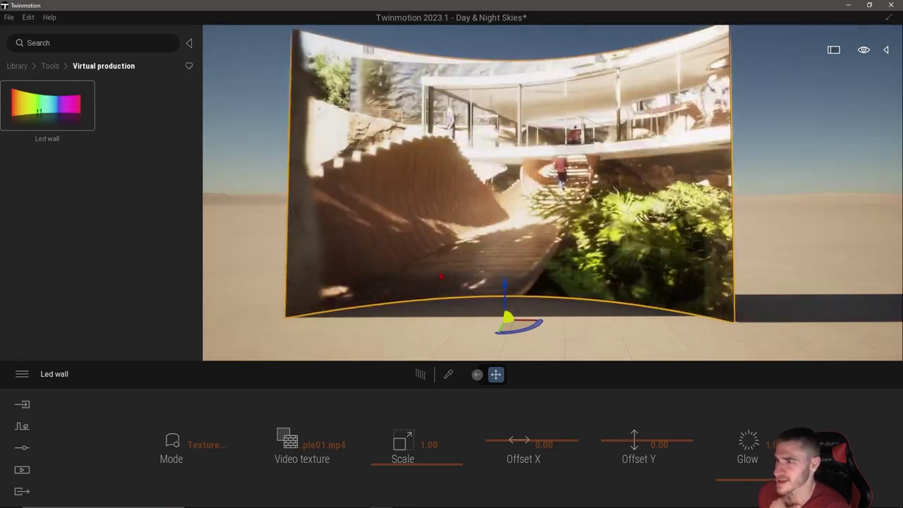
left_click(172, 445)
left_click(184, 397)
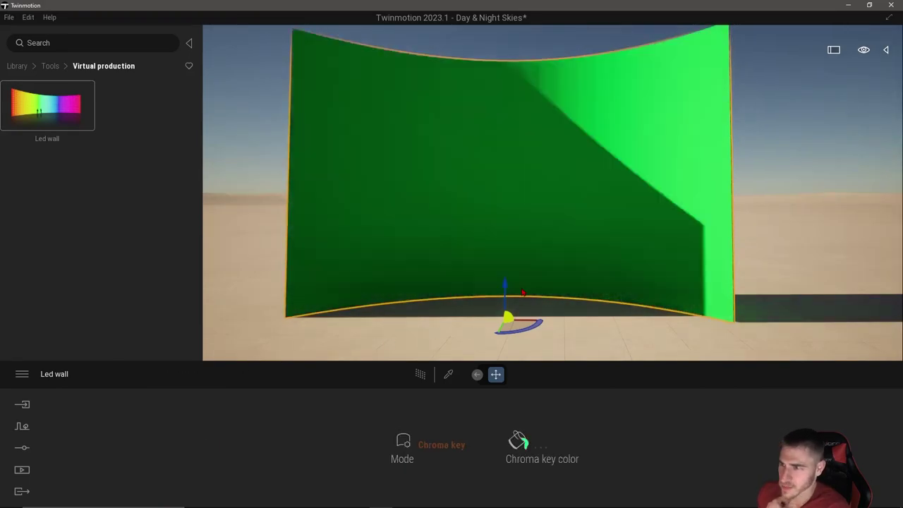
left_click(561, 432)
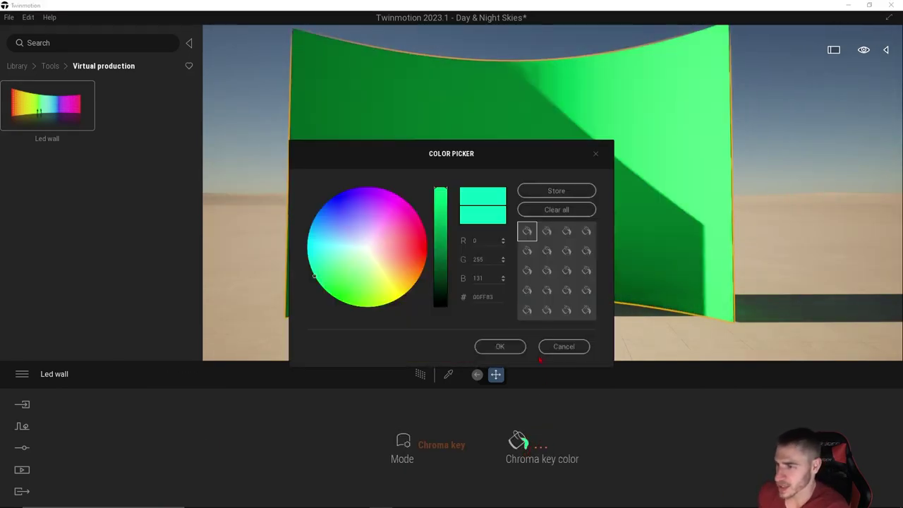
left_click(570, 350)
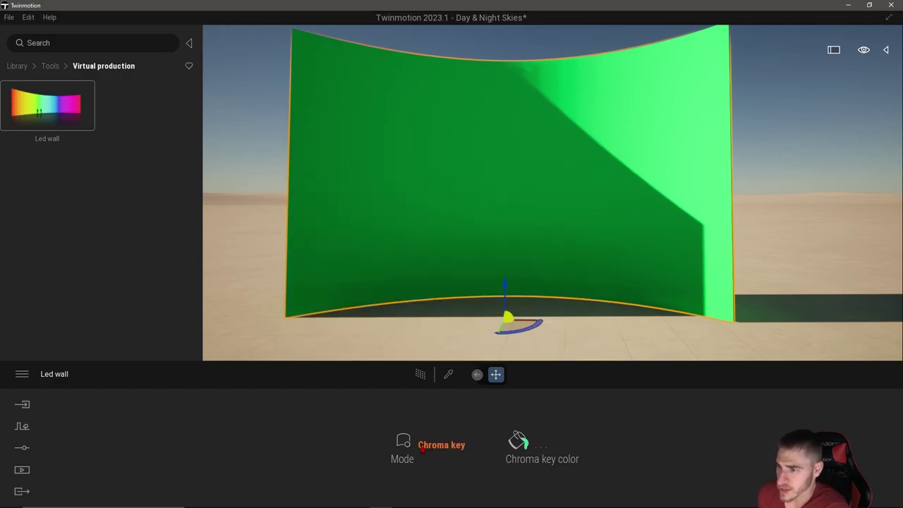
- Return the Led wall to configuration mode and set 22 screen columns, 8 screen rows and a 0.53 m tile width
left_click(404, 459)
left_click(417, 398)
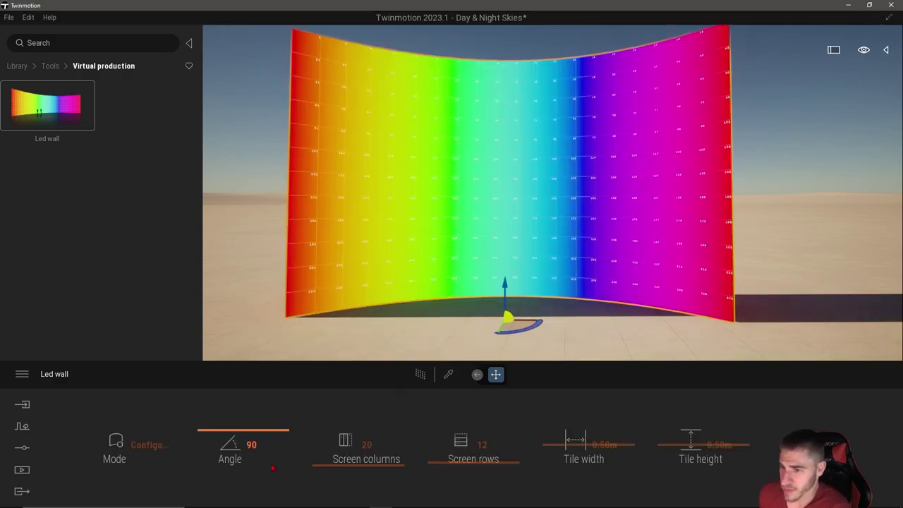
left_click_drag(382, 462, 389, 462)
mouse_move(455, 458)
left_mouse_down()
mouse_move(470, 459)
mouse_move(449, 459)
left_mouse_up()
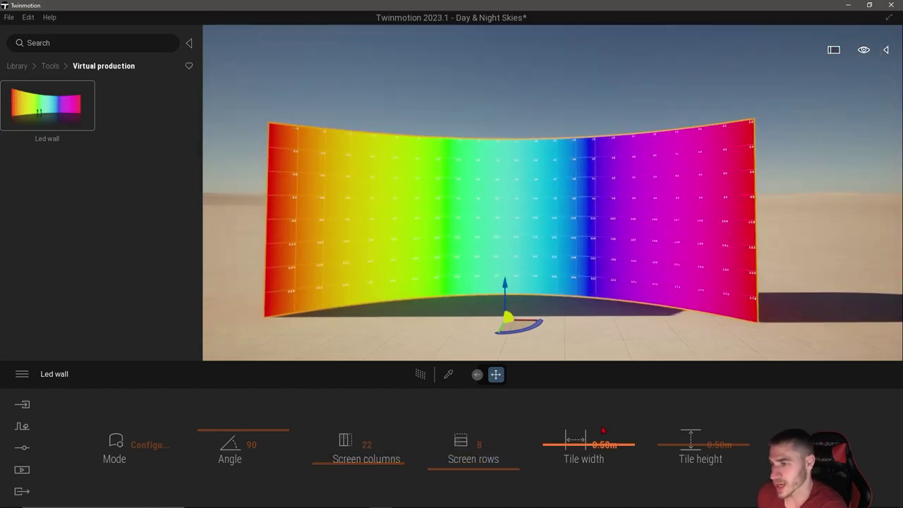
left_click_drag(591, 443, 596, 443)
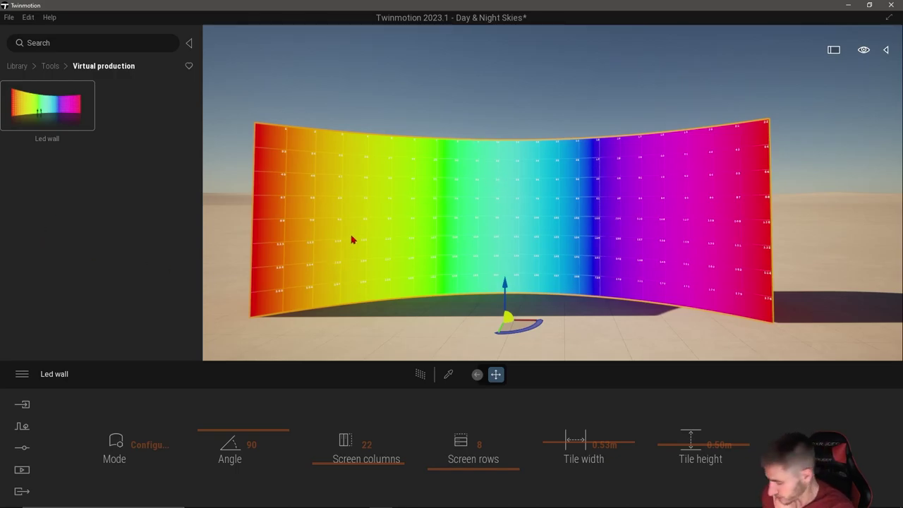
- Delete the Led wall and look through the Carpaint materials in the library
key("Delete")
left_click(17, 65)
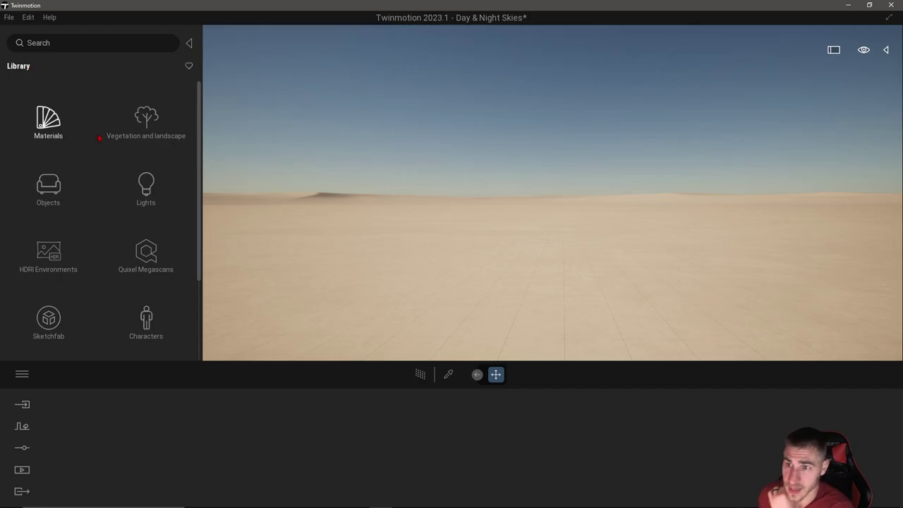
left_click(48, 121)
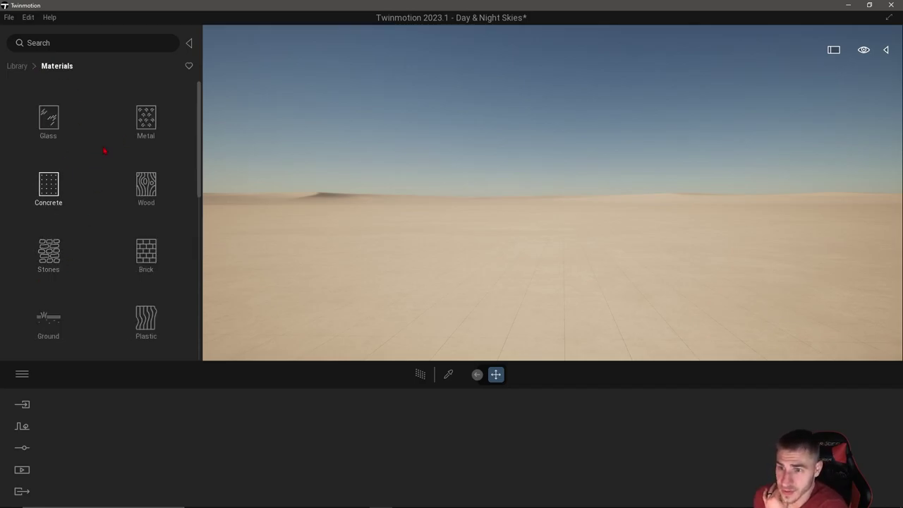
scroll(89, 211, "down", 8)
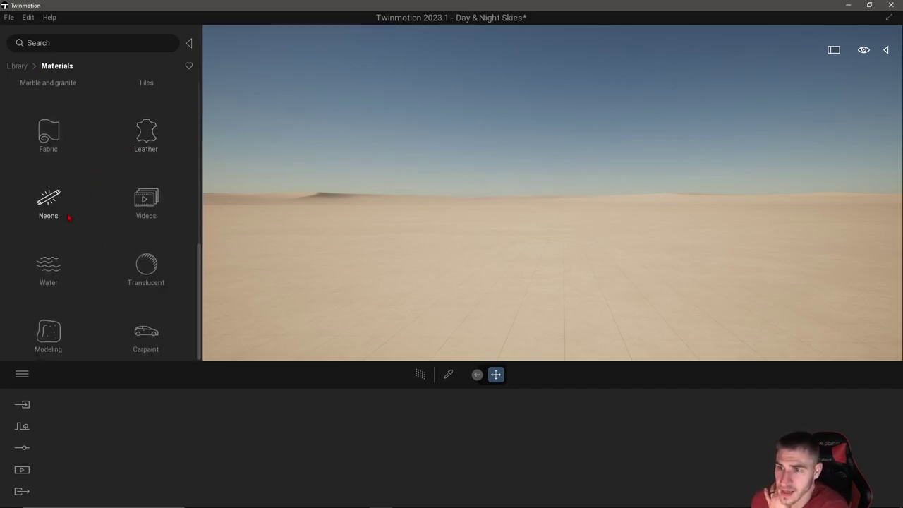
left_click(167, 348)
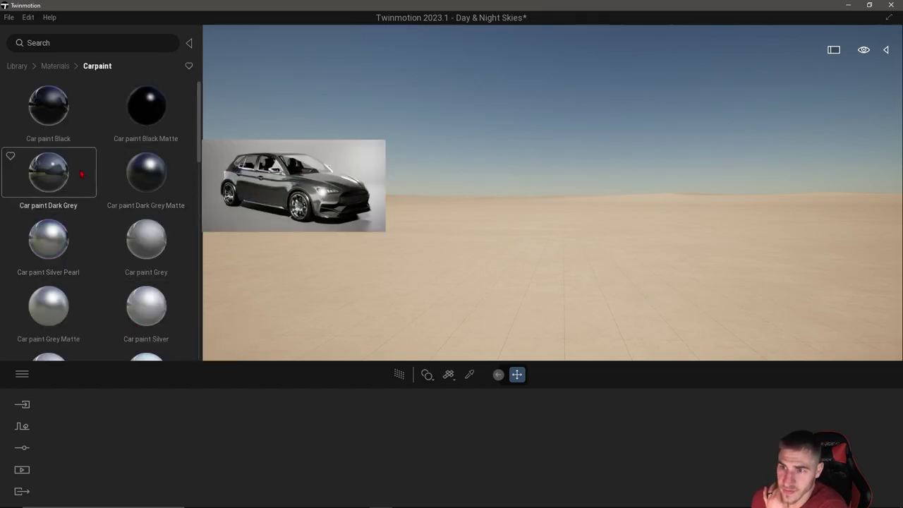
scroll(106, 212, "down", 2)
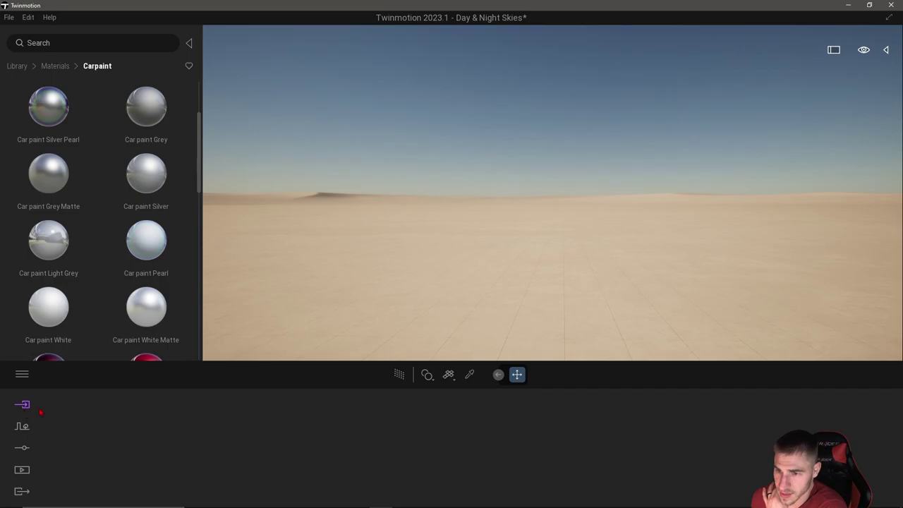
scroll(141, 233, "down", 1)
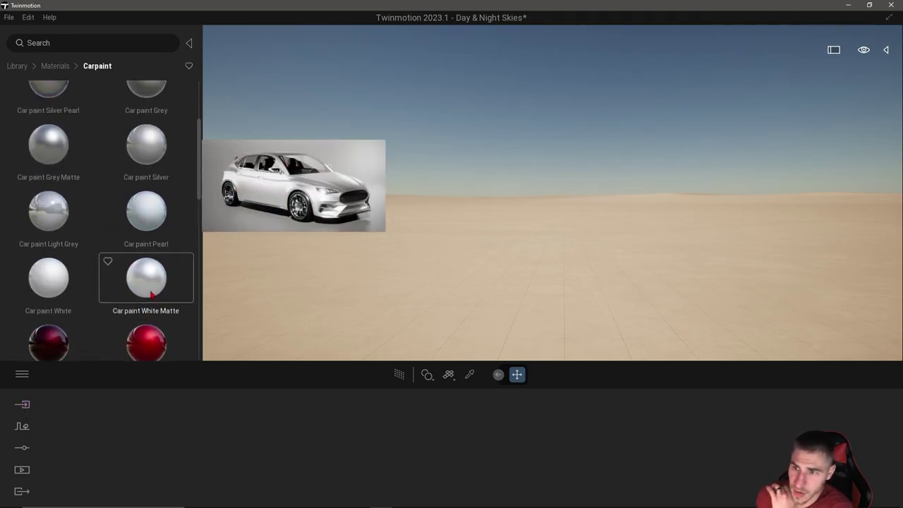
scroll(151, 295, "up", 2)
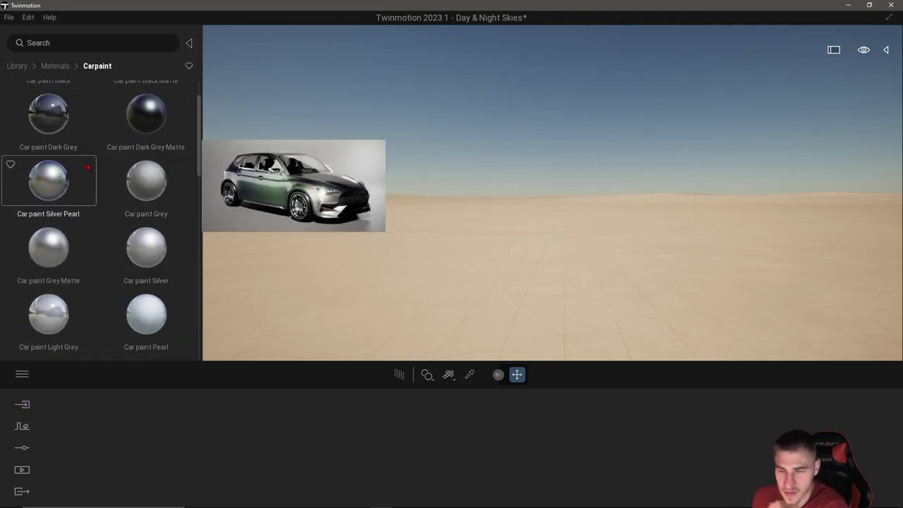
scroll(88, 167, "up", 1)
- Place the Luze trash can from the library's City trash cans on the ground
left_click_drag(277, 295, 335, 266)
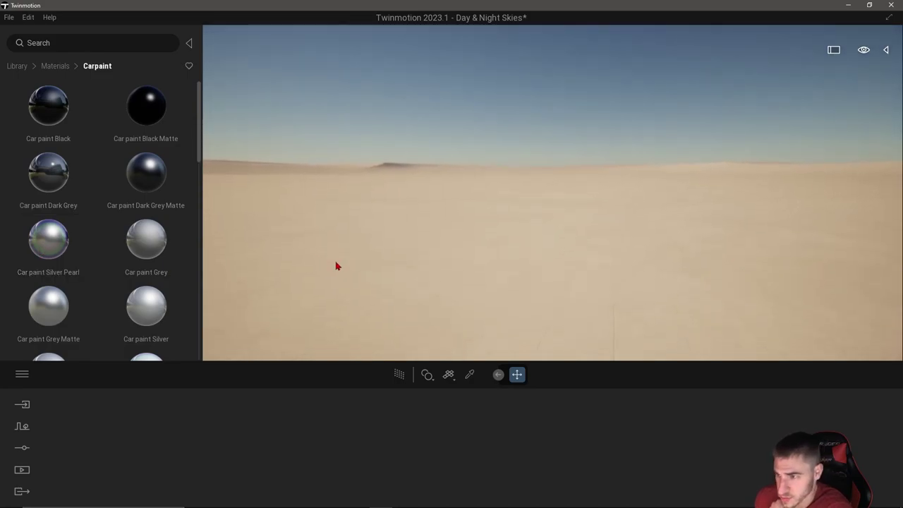
left_click_drag(375, 220, 381, 254)
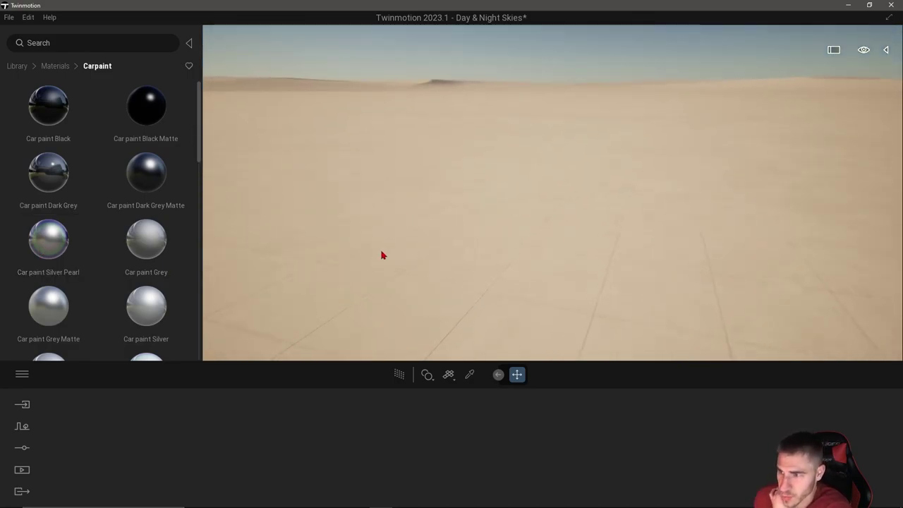
left_click(17, 65)
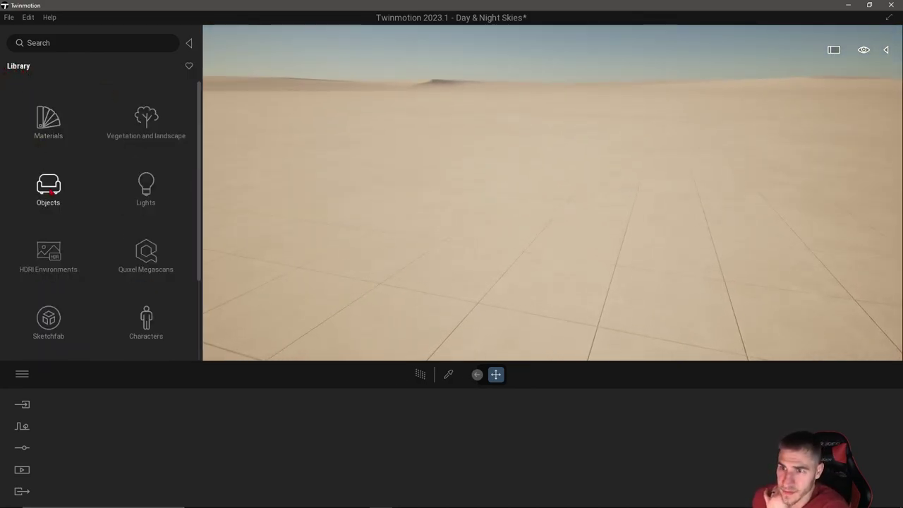
left_click(52, 191)
left_click(43, 192)
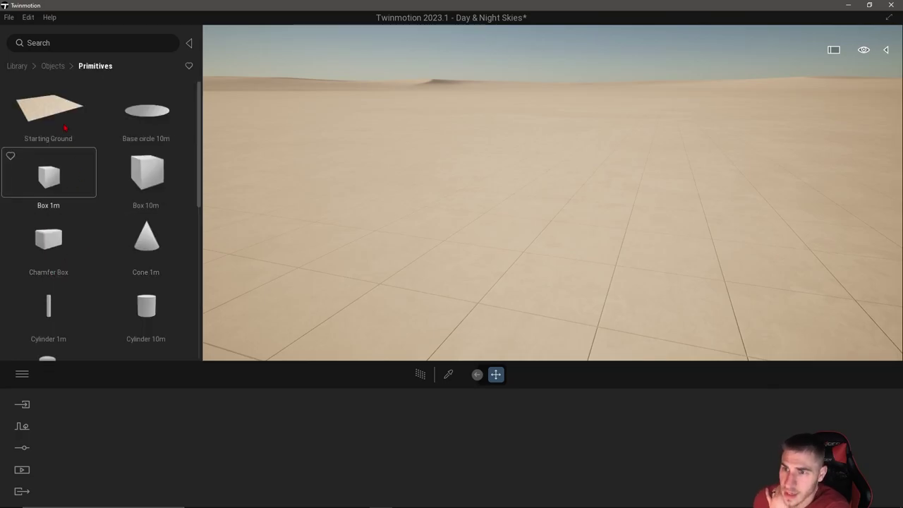
left_click(17, 66)
left_click(50, 189)
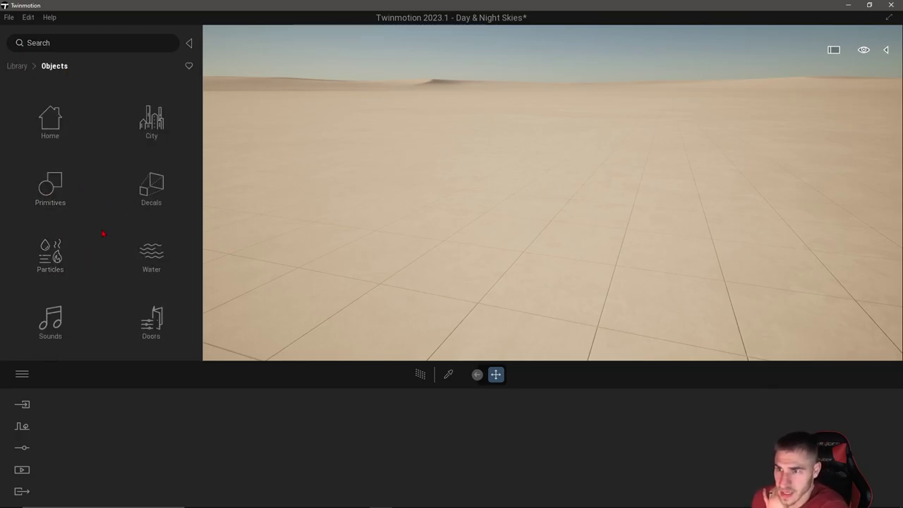
left_click(50, 121)
scroll(83, 242, "down", 2)
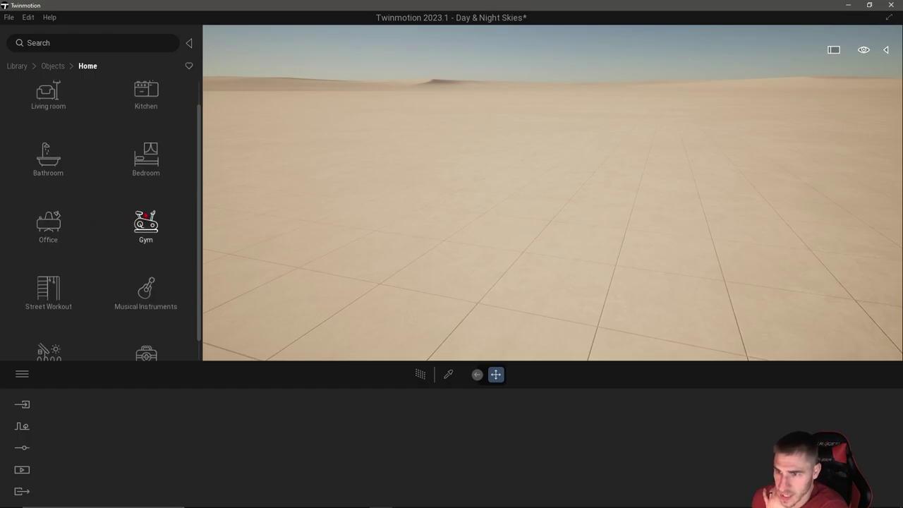
left_click(77, 213)
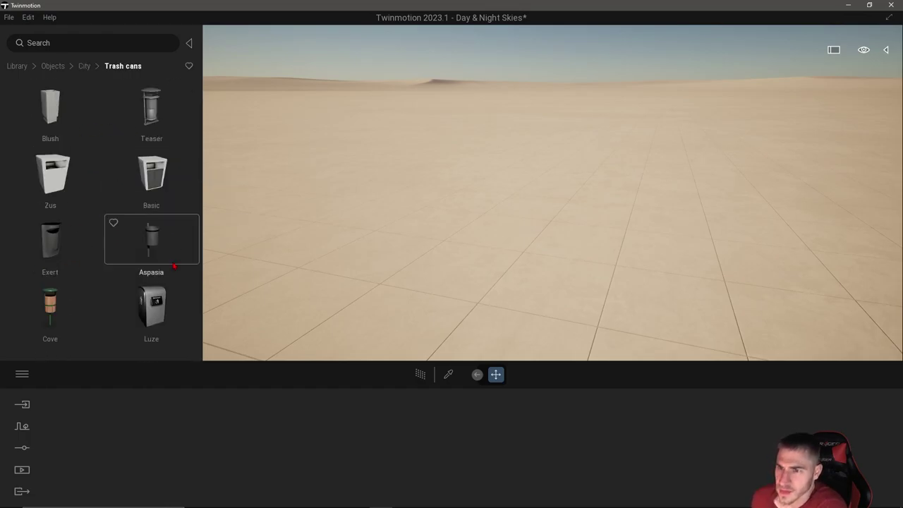
left_click_drag(151, 305, 464, 278)
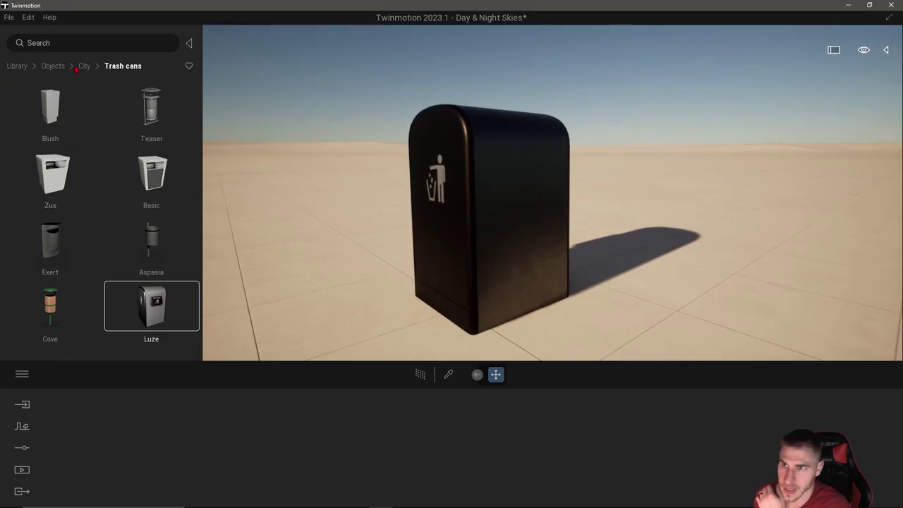
- Apply the Car paint Silver Pearl material from the Carpaint library to the trash can
left_click(53, 65)
left_click(17, 66)
left_click(47, 121)
scroll(155, 262, "down", 3)
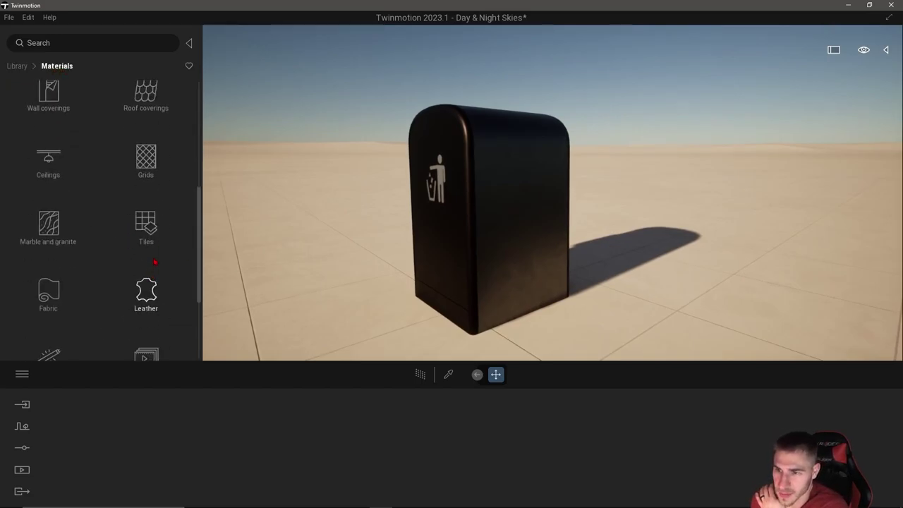
scroll(155, 262, "down", 3)
left_click(145, 324)
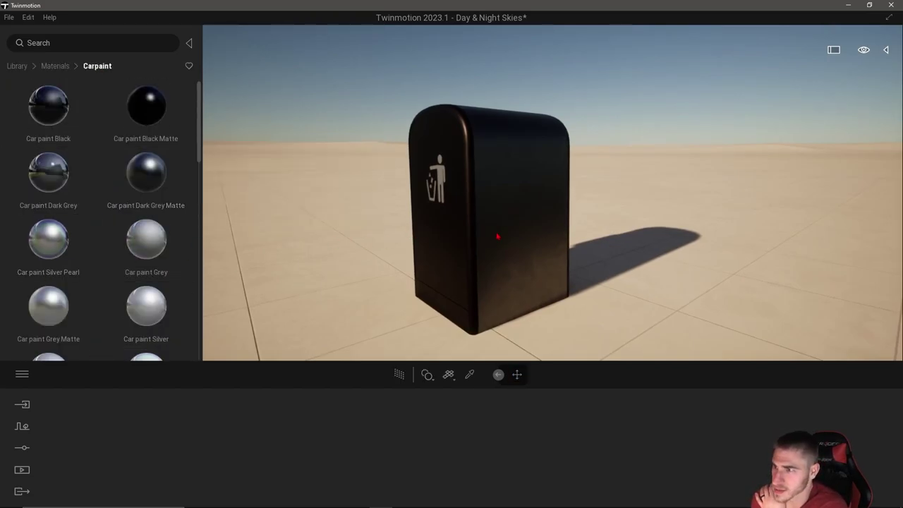
left_click_drag(497, 236, 507, 242)
left_click_drag(349, 276, 329, 276)
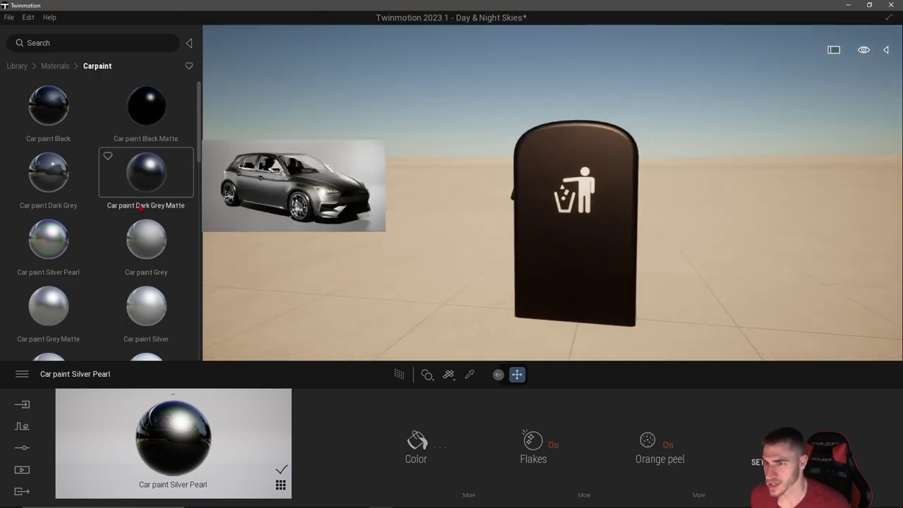
- Try Car paint Grey and Car paint Silver Pearl on the trash can's body, and apply Car paint Pearl
left_click_drag(146, 240, 586, 207)
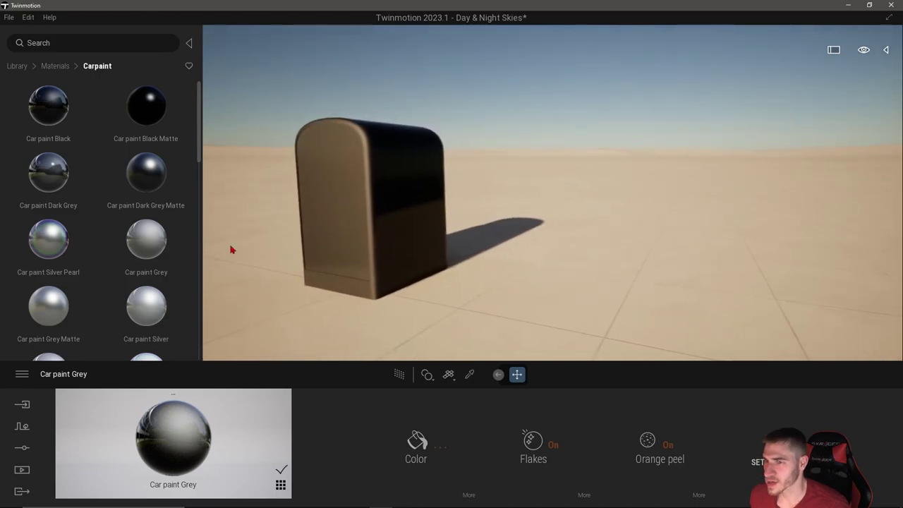
left_click_drag(48, 240, 374, 249)
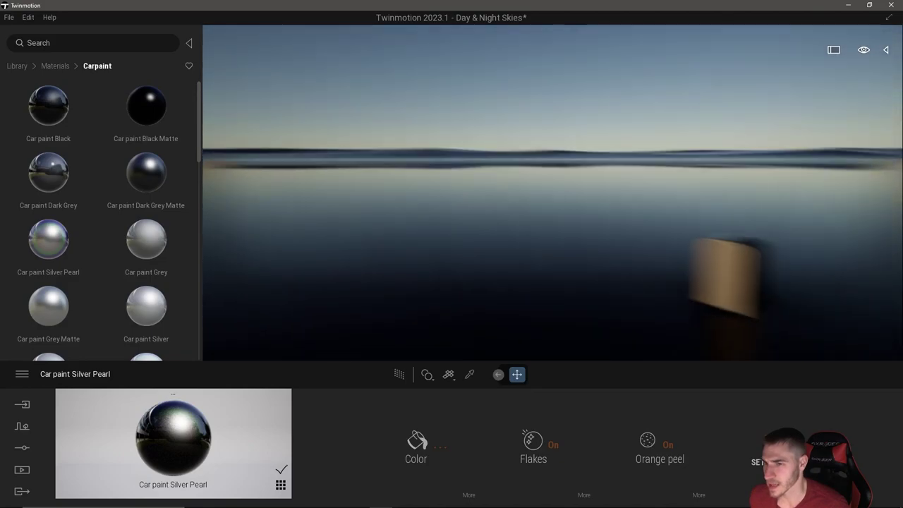
mouse_move(134, 259)
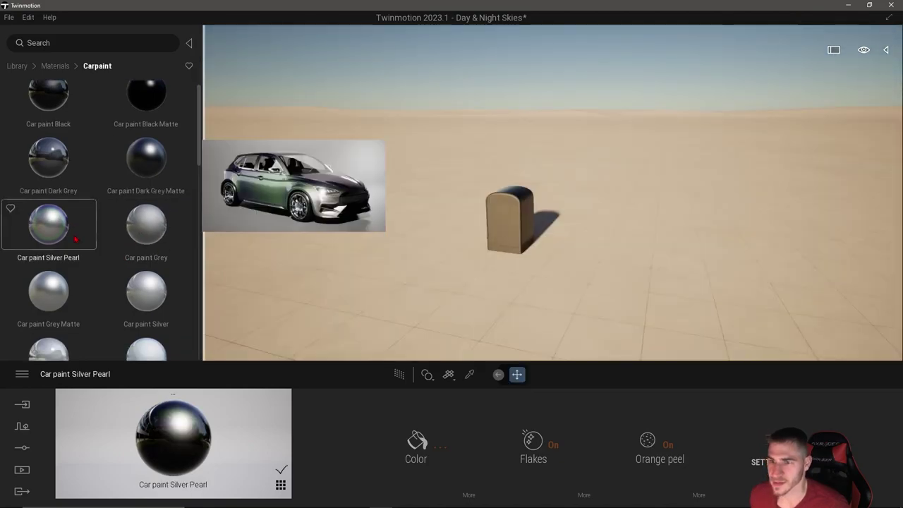
scroll(144, 304, "down", 1)
mouse_move(145, 304)
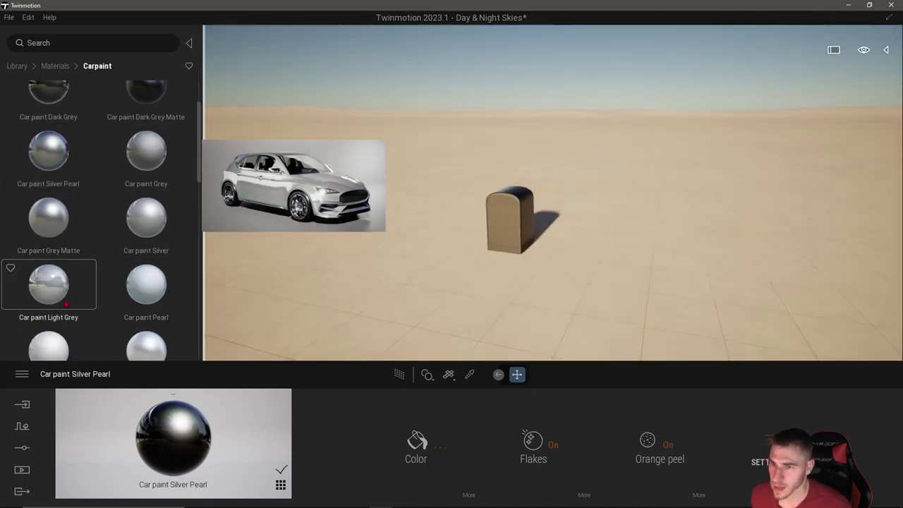
mouse_move(144, 298)
left_mouse_down()
mouse_move(403, 288)
mouse_move(383, 303)
left_mouse_up()
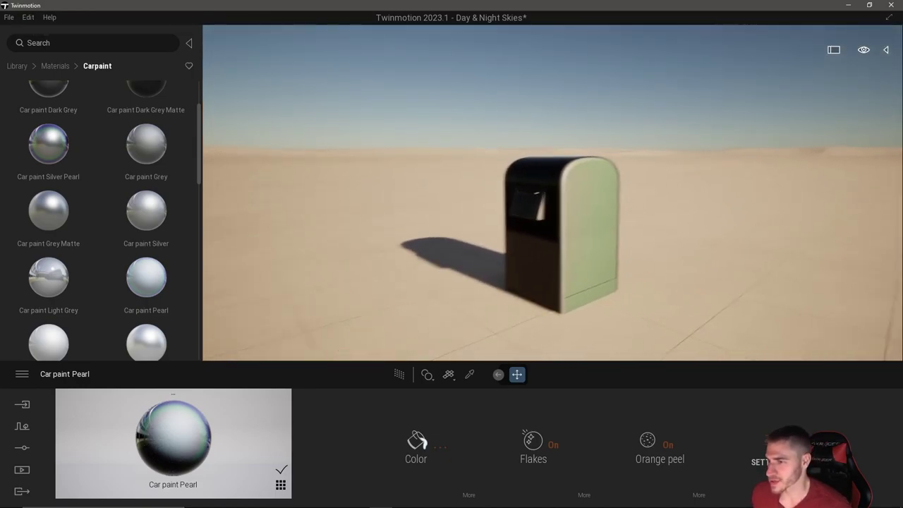
- Check the Flakes options and the general settings of the Car paint Pearl material
left_click(579, 496)
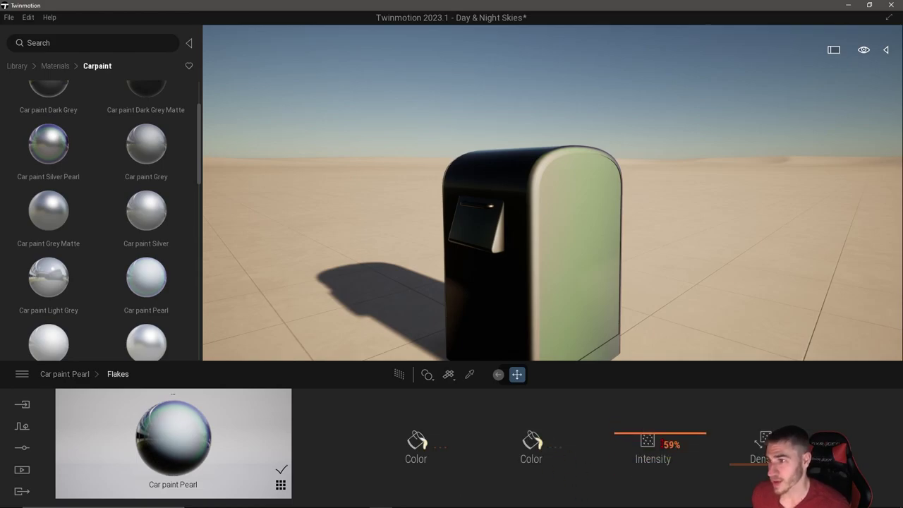
left_click(83, 376)
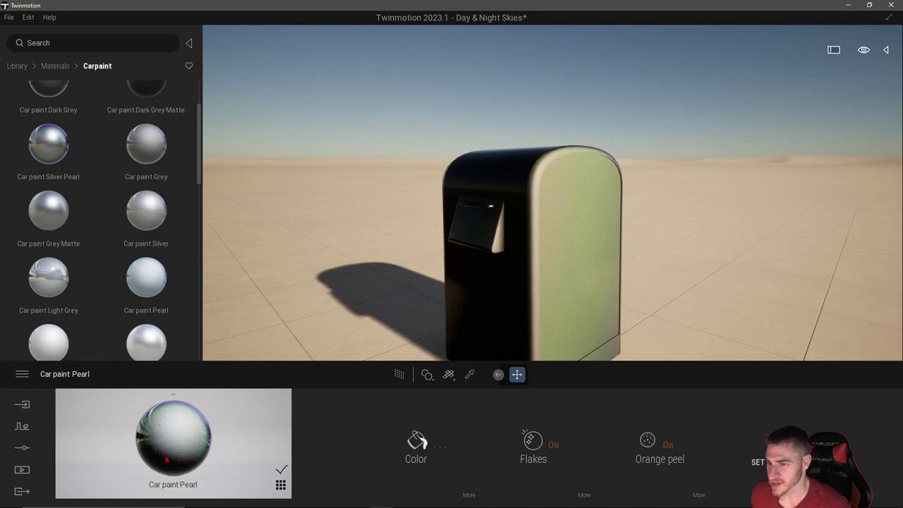
left_click(753, 455)
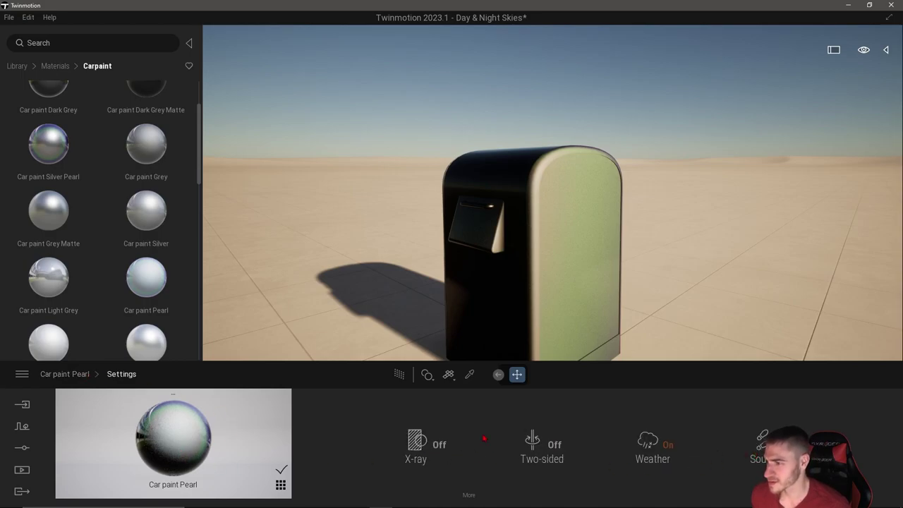
left_click(106, 375)
- Try green as the Car paint Pearl color and set it to a yellow-orange
left_click(433, 437)
left_click(355, 282)
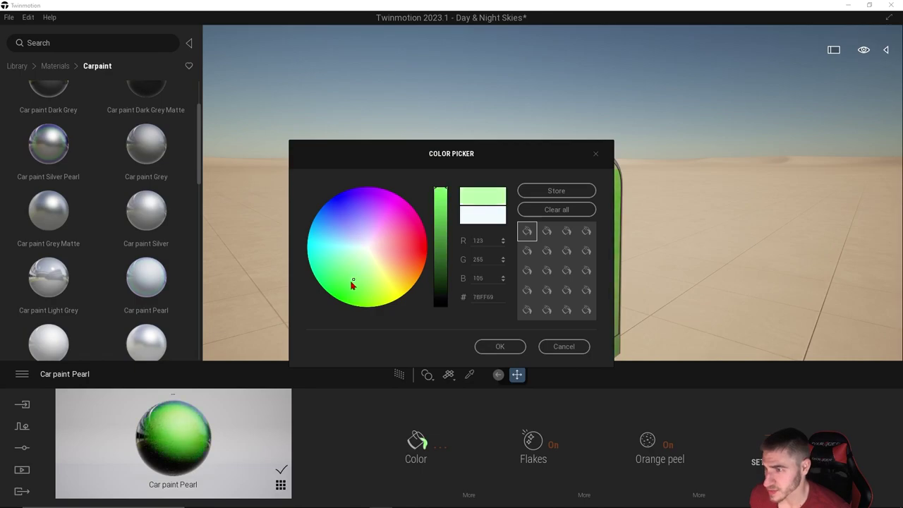
left_click(410, 280)
left_click(499, 346)
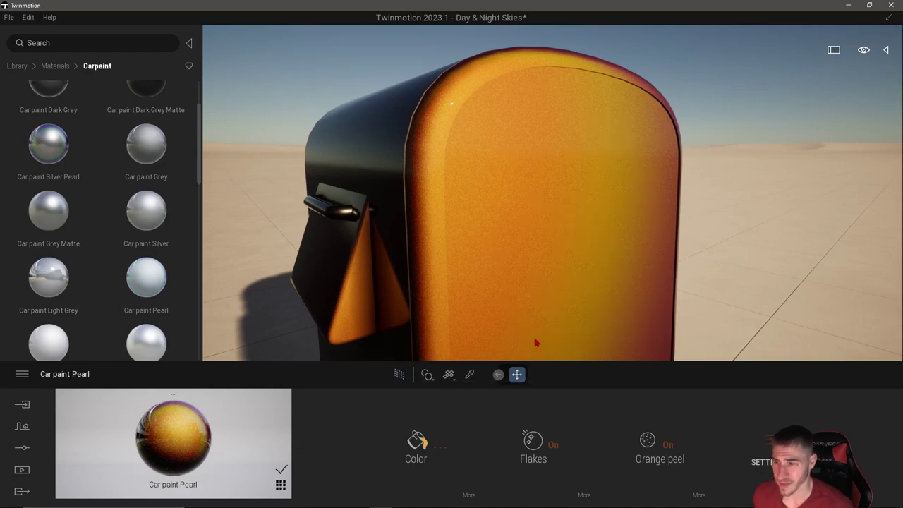
- Delete the painted trash can from the scene
scroll(512, 256, "down", 5)
left_click(535, 240)
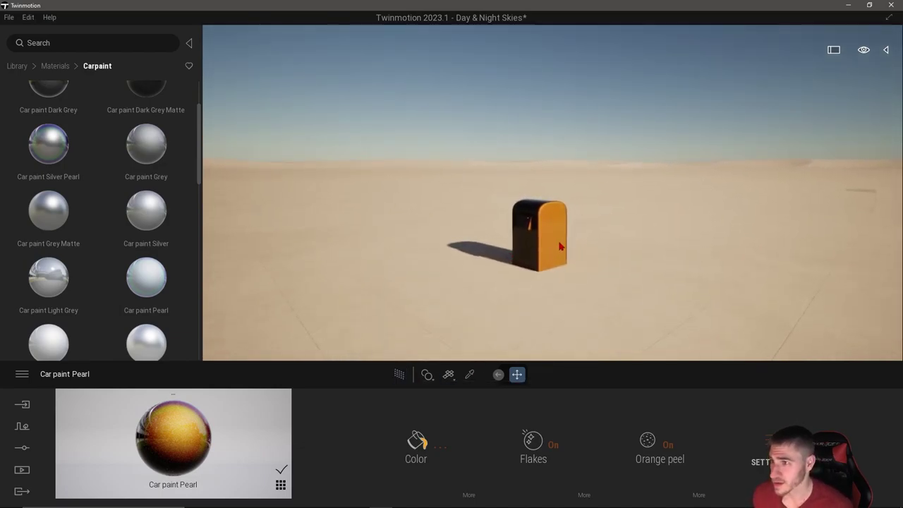
key("Delete")
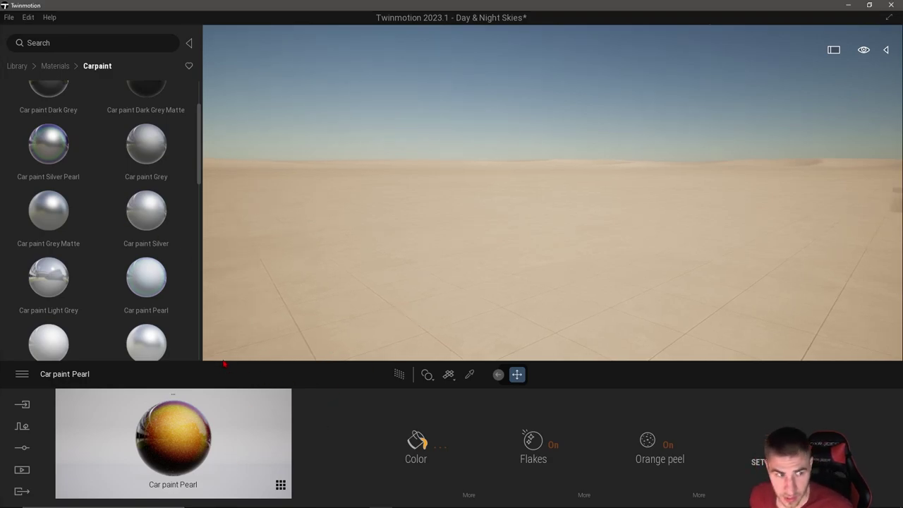
- Select Box 1m in the scene graph and frame it in the view
scroll(145, 276, "up", 3)
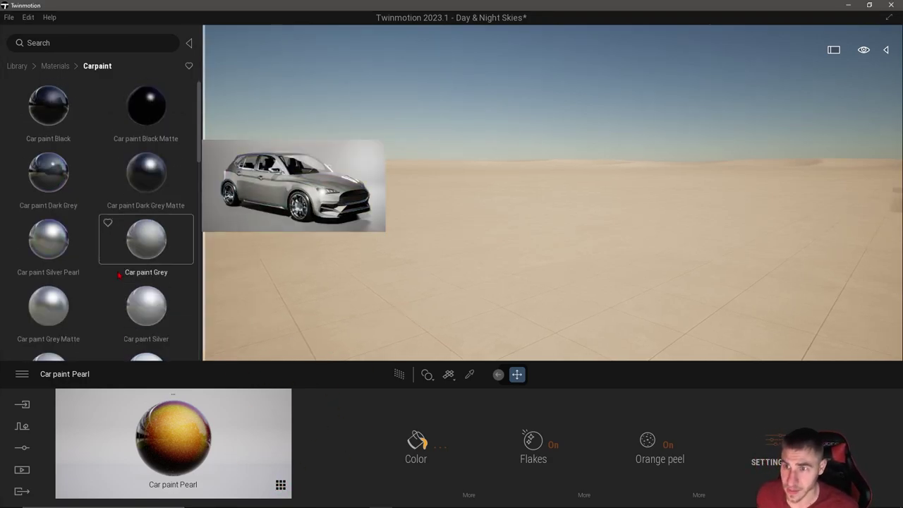
left_click(34, 66)
left_click(28, 65)
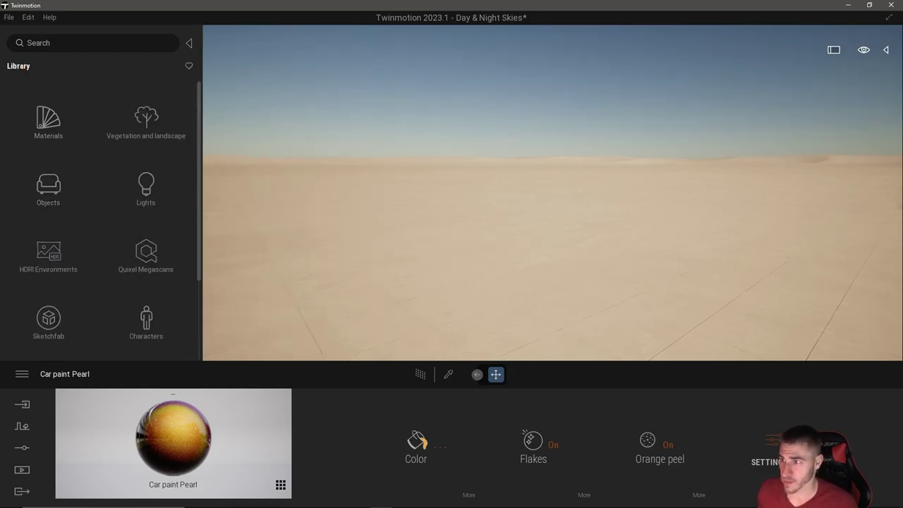
left_click(888, 51)
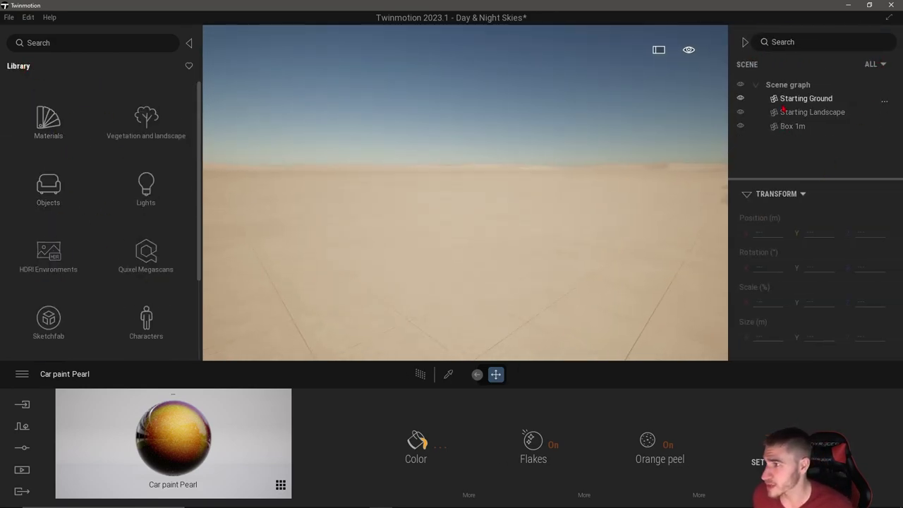
left_click(759, 195)
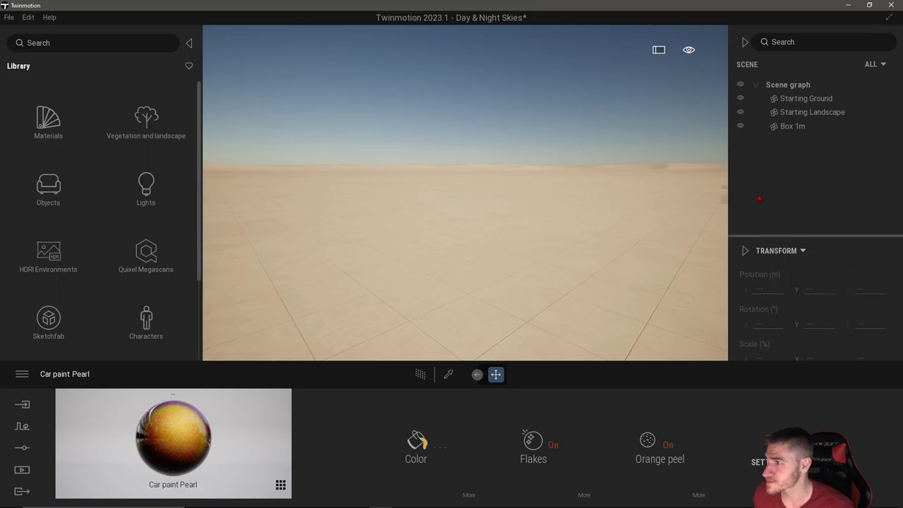
left_click(804, 98)
left_click(793, 127)
key("f")
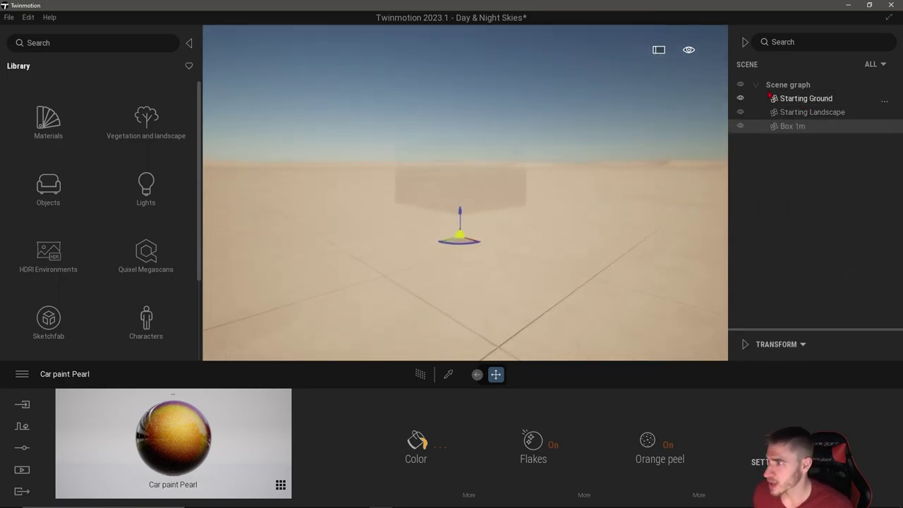
left_click(744, 43)
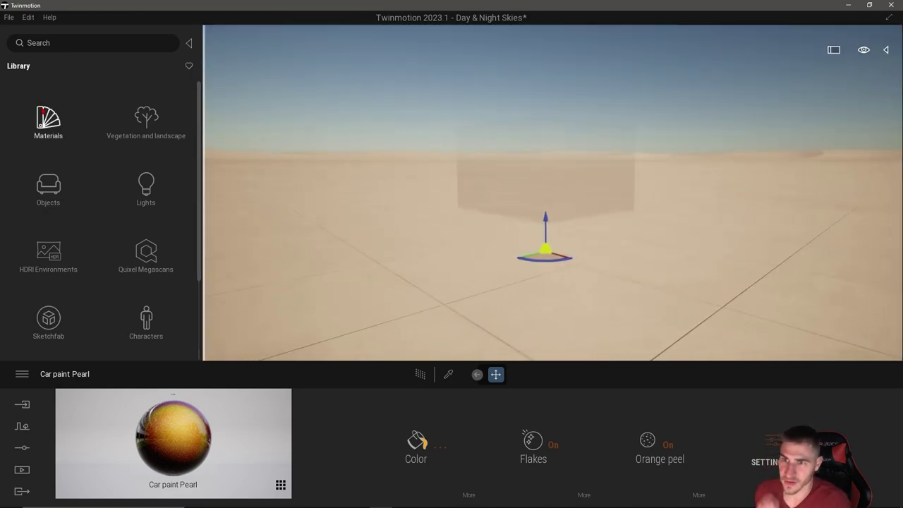
- Look through the Glass materials, including the pattern glasses and the square and circle blackout variants
left_click(48, 118)
left_click(48, 127)
scroll(77, 183, "down", 3)
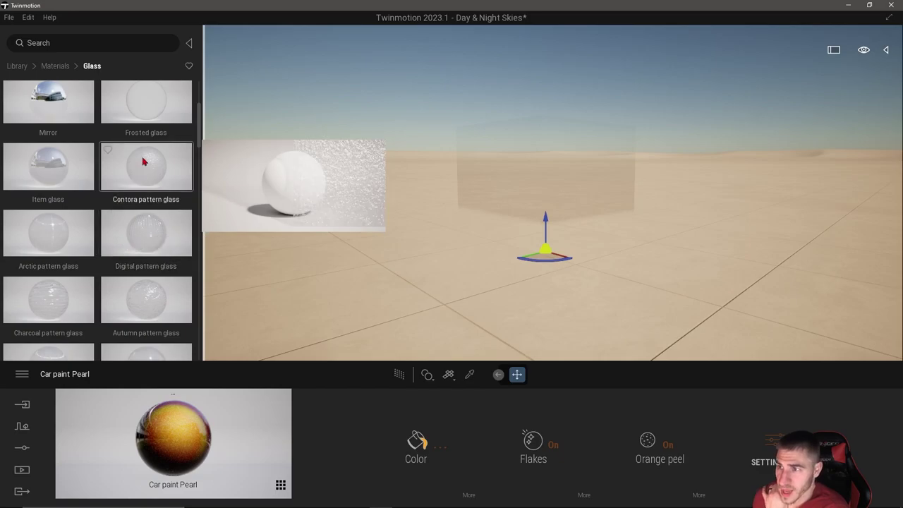
scroll(141, 268, "down", 2)
scroll(89, 248, "down", 1)
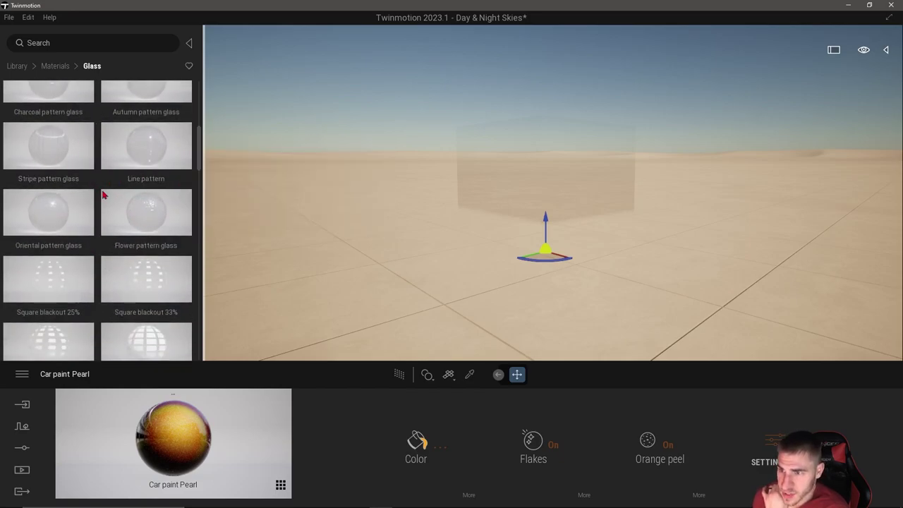
scroll(134, 233, "down", 1)
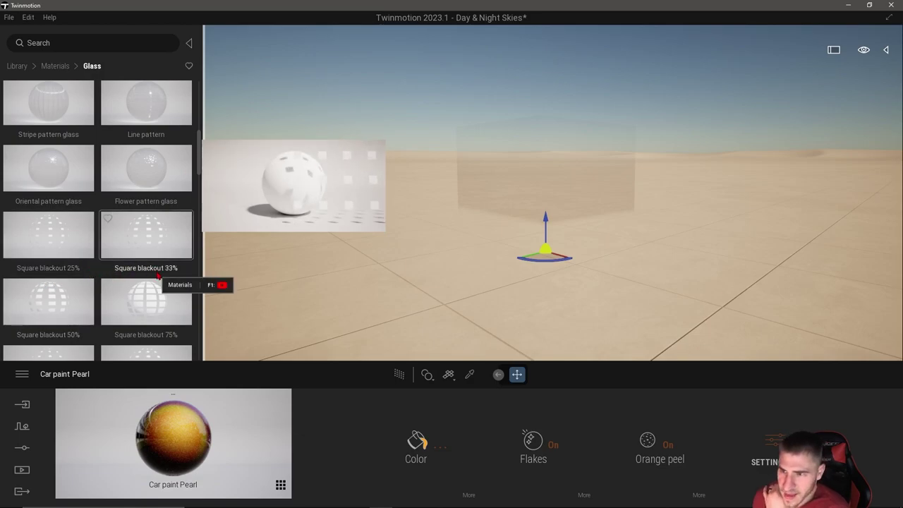
scroll(174, 206, "down", 1)
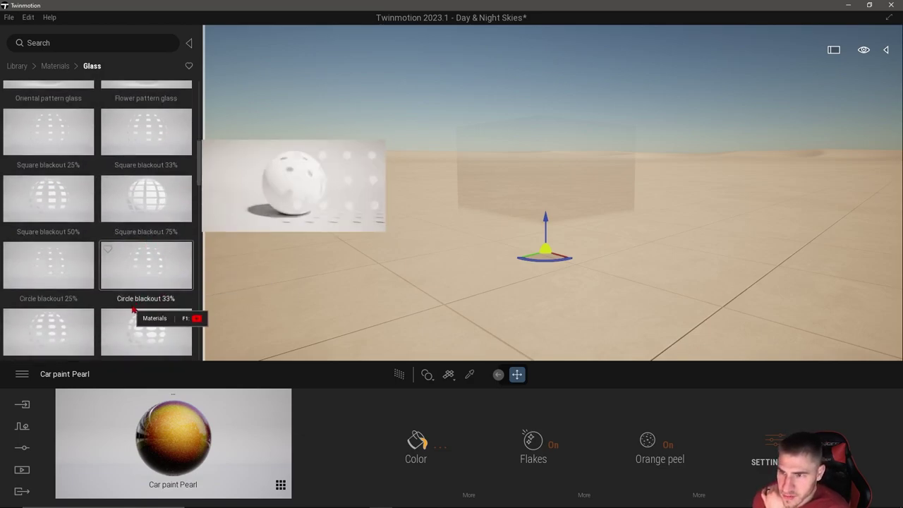
scroll(145, 250, "down", 2)
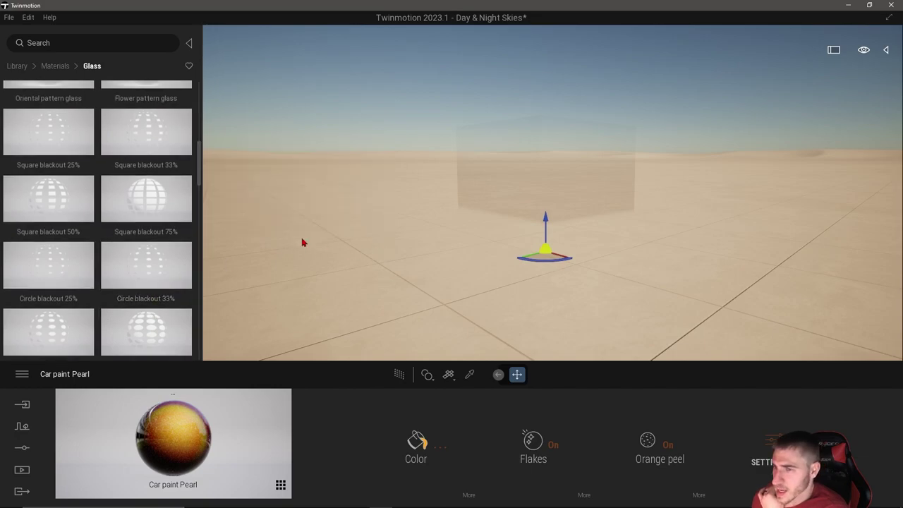
- Apply the Mirror glass material to the box
scroll(121, 192, "up", 5)
scroll(125, 191, "up", 2)
left_click_drag(47, 173, 526, 194)
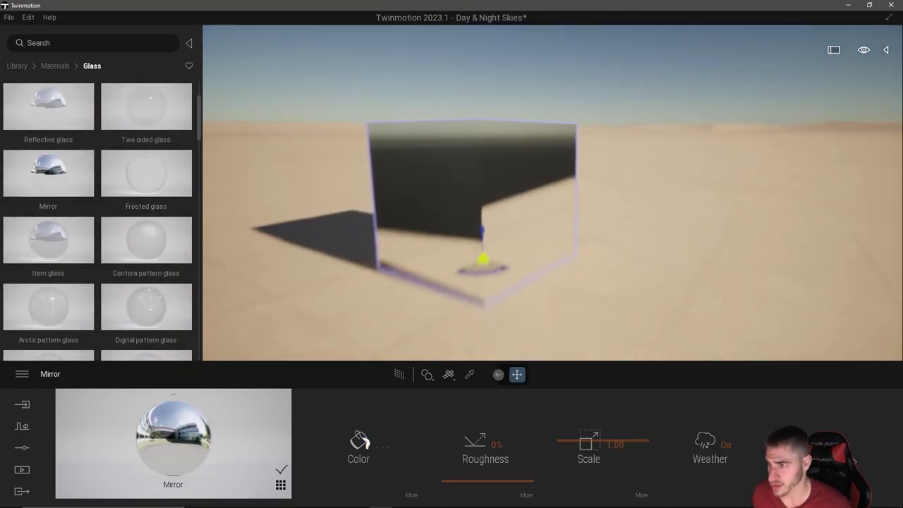
- Apply the Square blackout 33% glass material to the box and inspect its faces up close
scroll(552, 192, "down", 3)
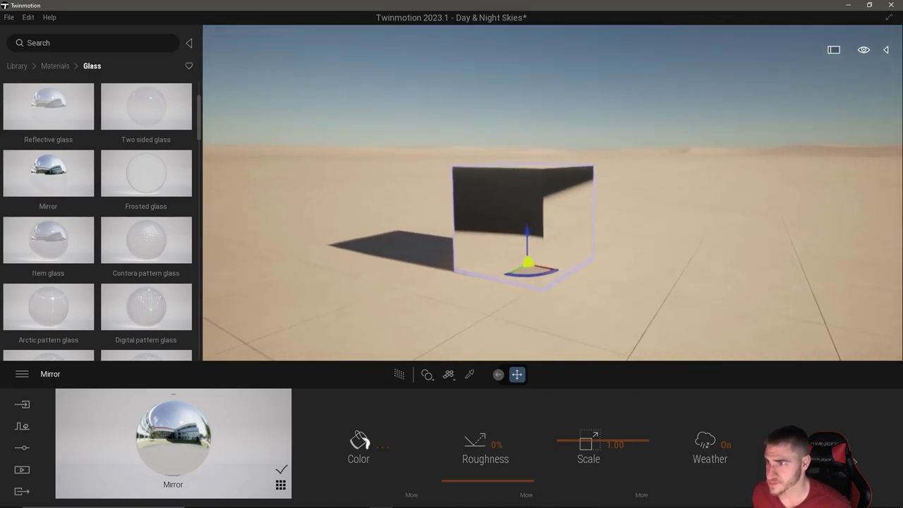
left_click_drag(149, 179, 458, 203)
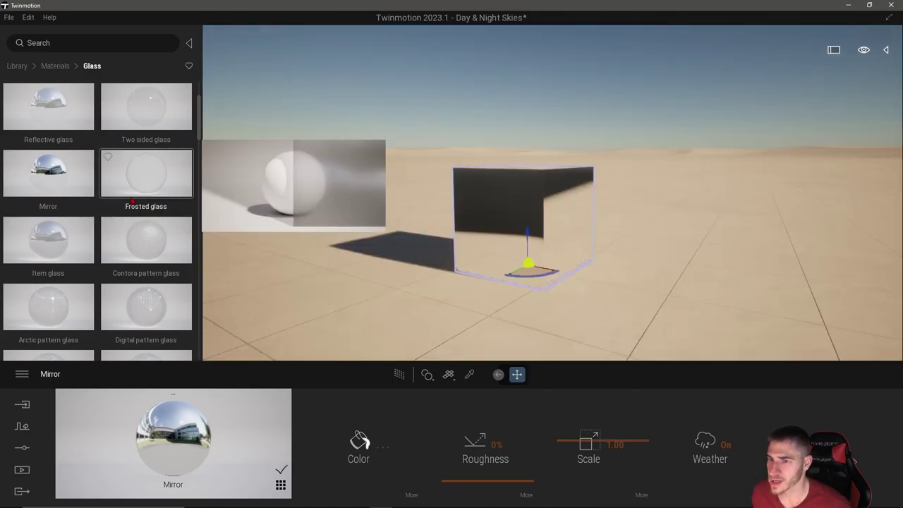
scroll(131, 191, "down", 8)
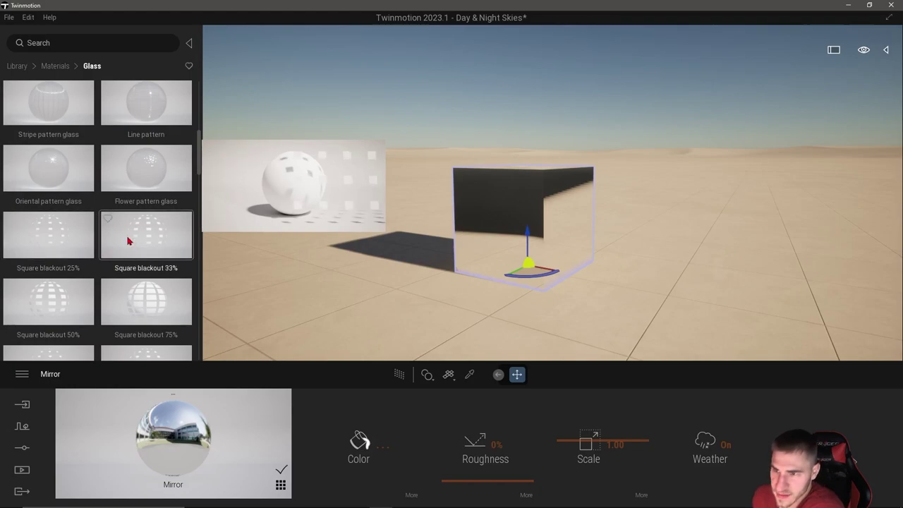
left_click_drag(128, 242, 494, 246)
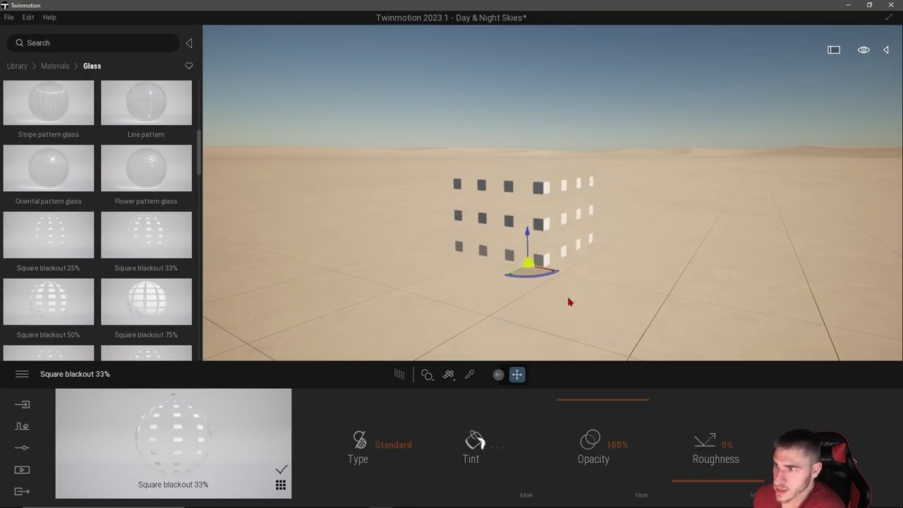
scroll(557, 303, "up", 6)
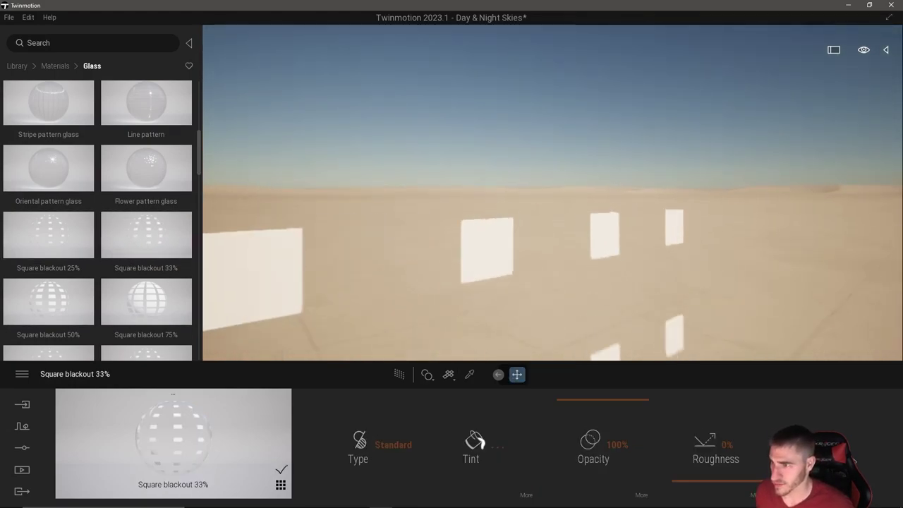
right_click_drag(557, 304, 558, 339)
scroll(573, 263, "up", 5)
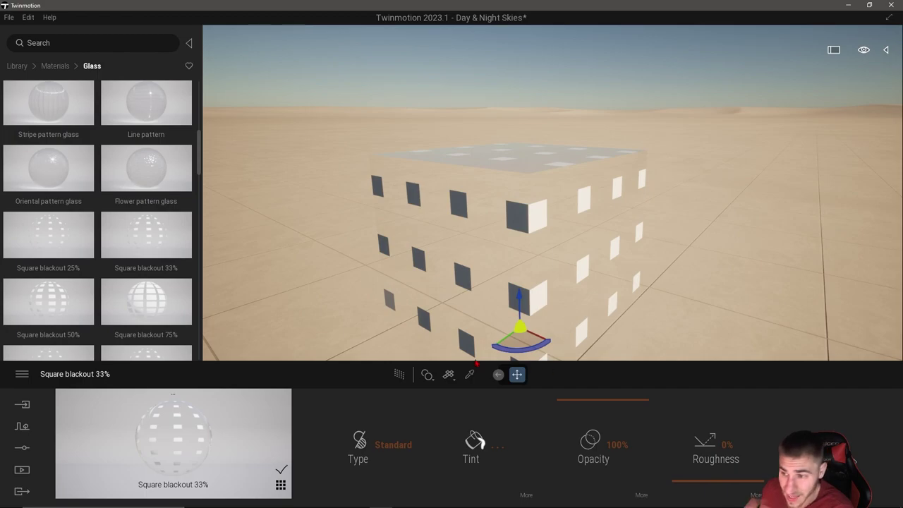
- Try the Circle blackout 33% and Circle blackout 50% glass materials on the box
scroll(146, 211, "down", 3)
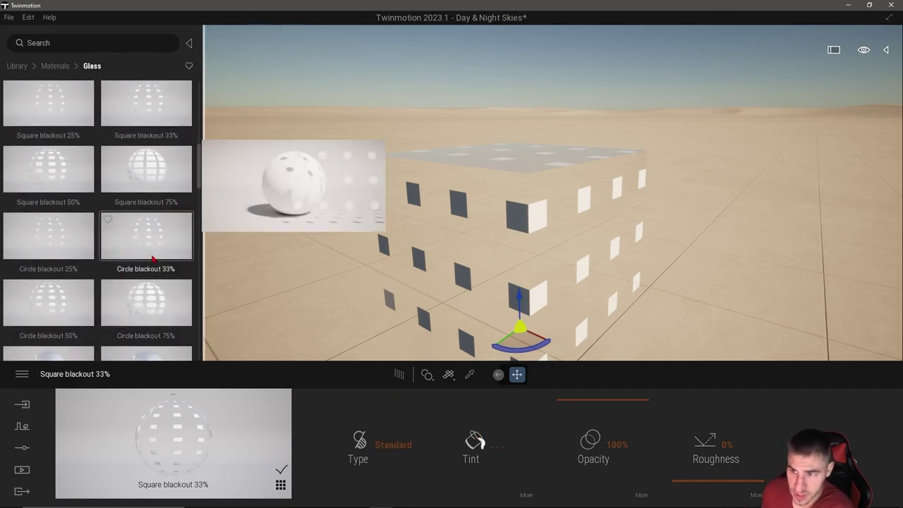
left_click_drag(146, 226, 473, 267)
left_click_drag(48, 293, 421, 266)
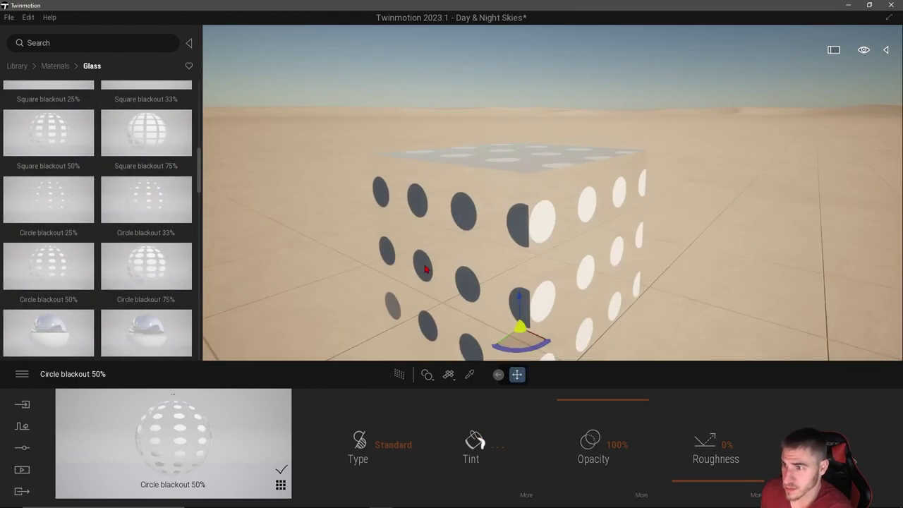
- Try the Halfcut sticker glass material on the box and undo it
scroll(83, 337, "down", 1)
scroll(83, 337, "down", 1)
left_click_drag(46, 326, 426, 293)
scroll(38, 242, "up", 1)
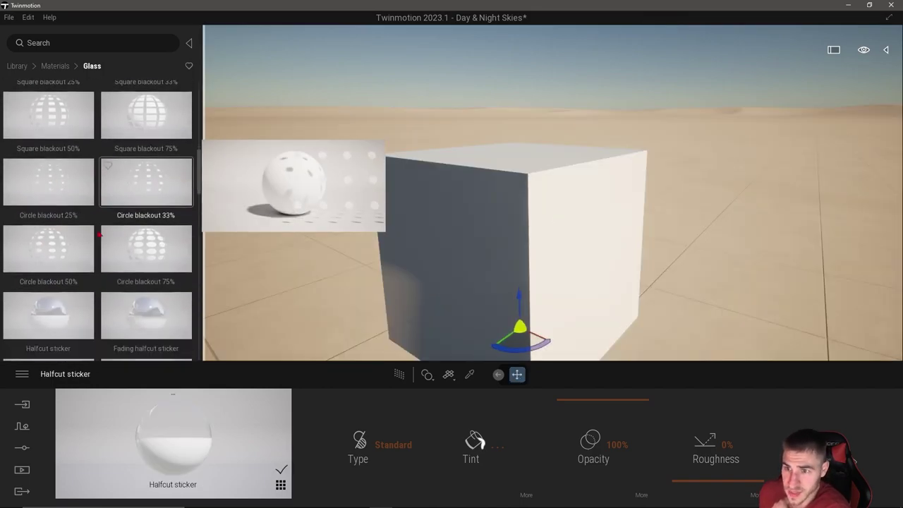
key("ctrl+z")
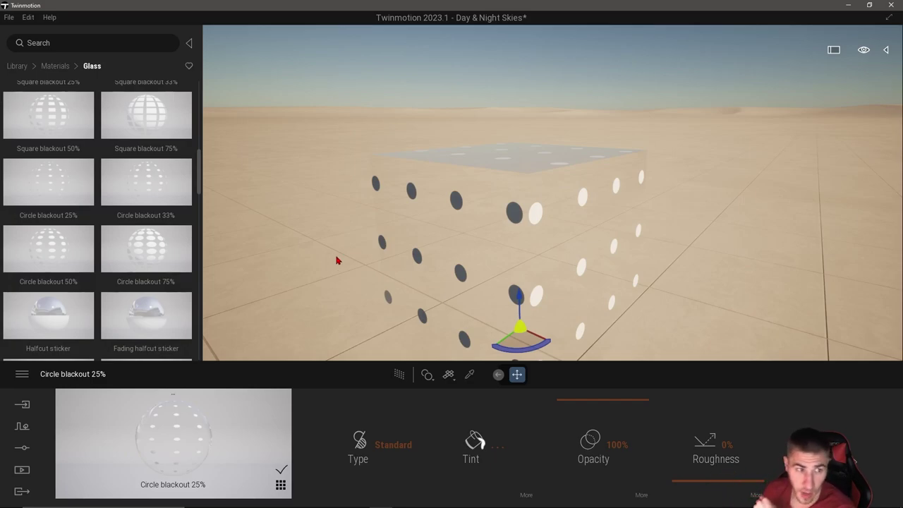
- Compare the circle and square blackout materials on the box and finish with Circle blackout 25% applied
left_click_drag(48, 248, 503, 232)
left_click_drag(48, 174, 433, 233)
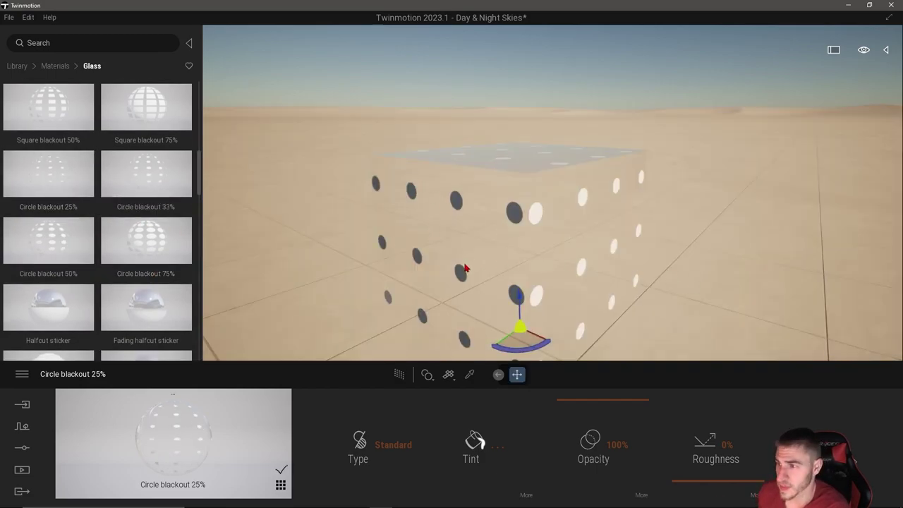
scroll(69, 146, "up", 1)
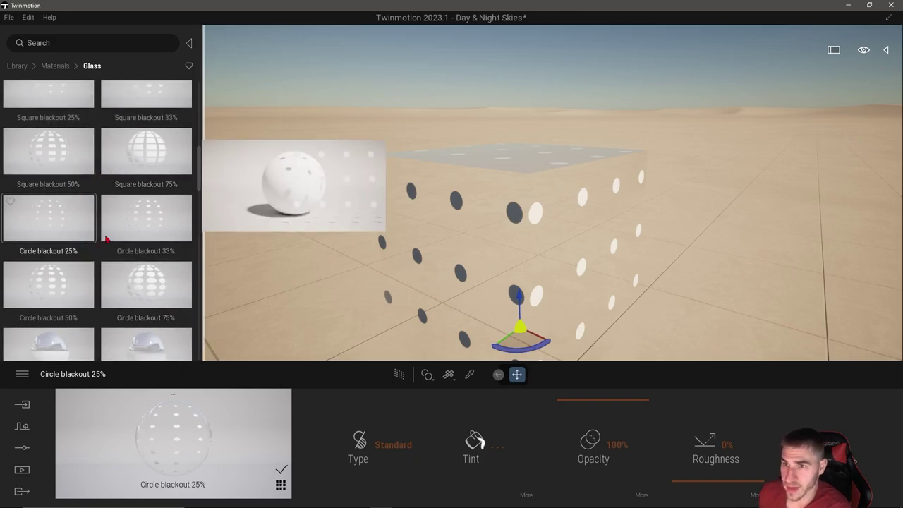
scroll(105, 236, "up", 3)
left_click_drag(80, 146, 445, 256)
scroll(157, 234, "down", 2)
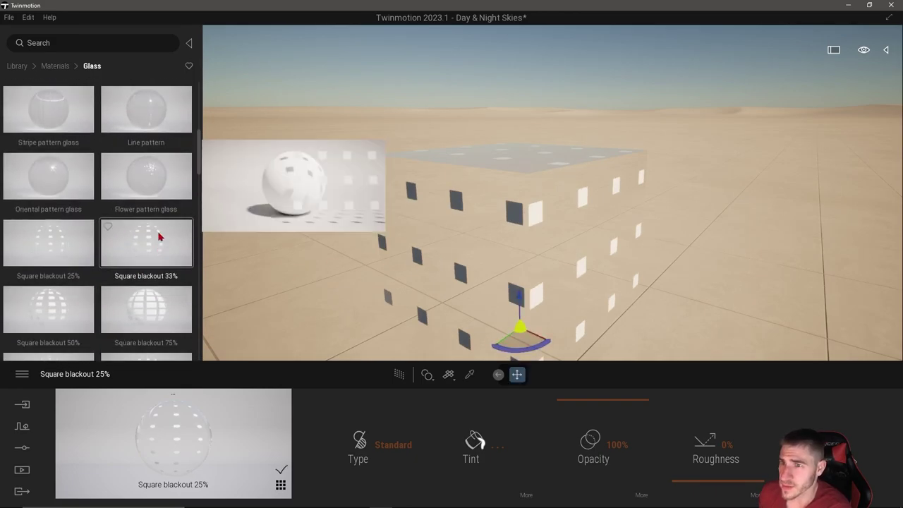
left_click_drag(129, 239, 395, 254)
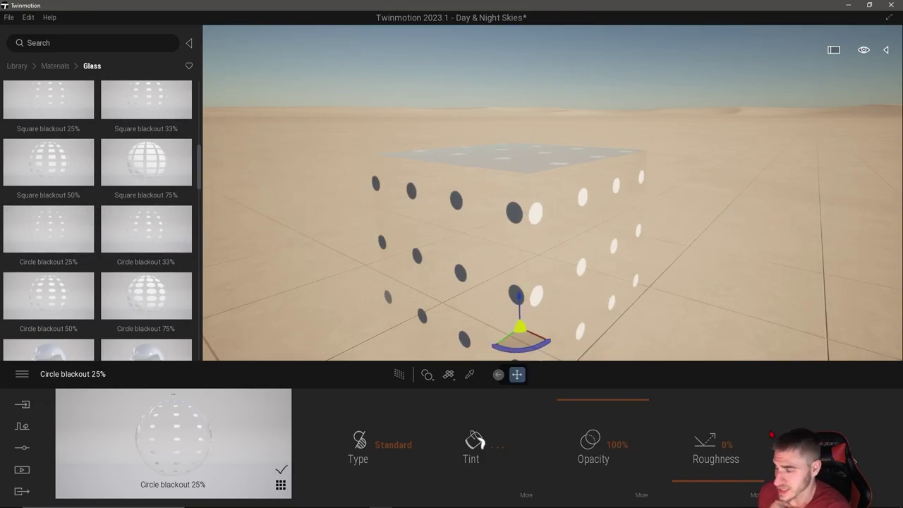
- Set the scale of the Circle blackout 25% material to 0.63
left_click_drag(592, 439, 578, 333)
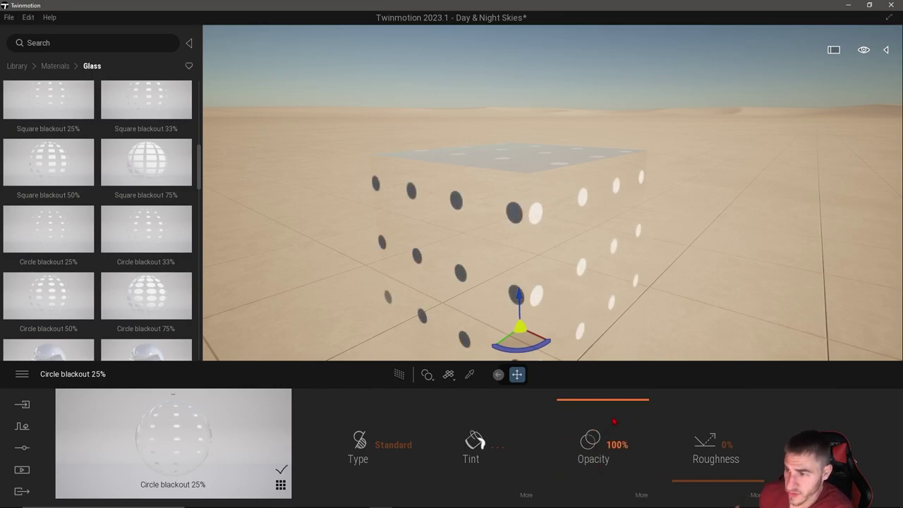
left_click(864, 462)
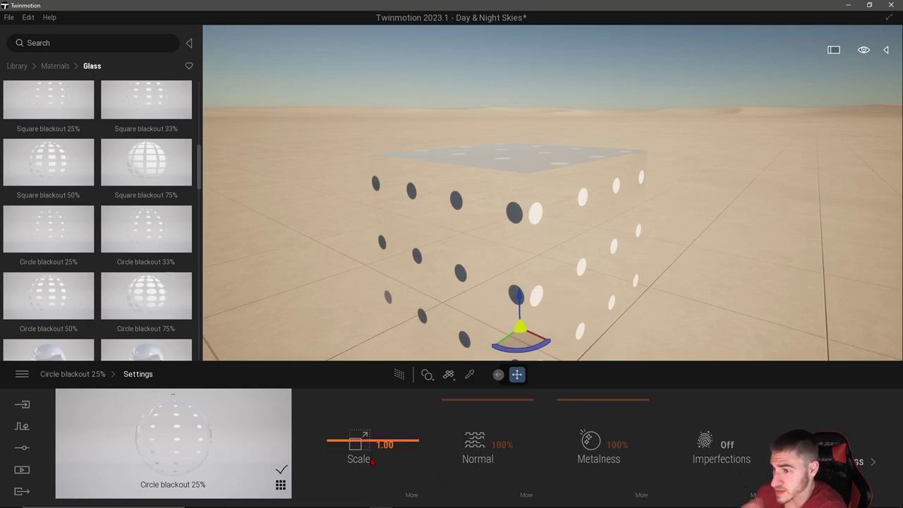
left_click_drag(385, 446, 371, 458)
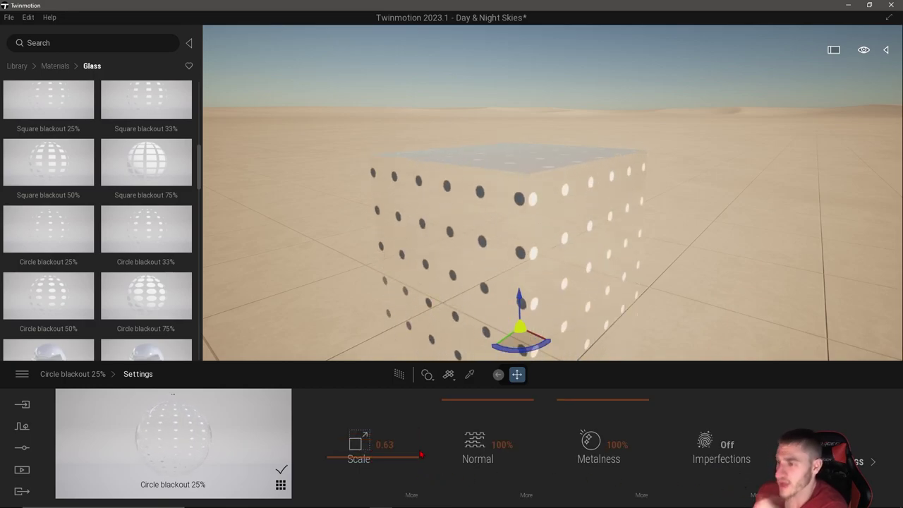
- Open the material's advanced settings and raise the box slightly
left_click(857, 461)
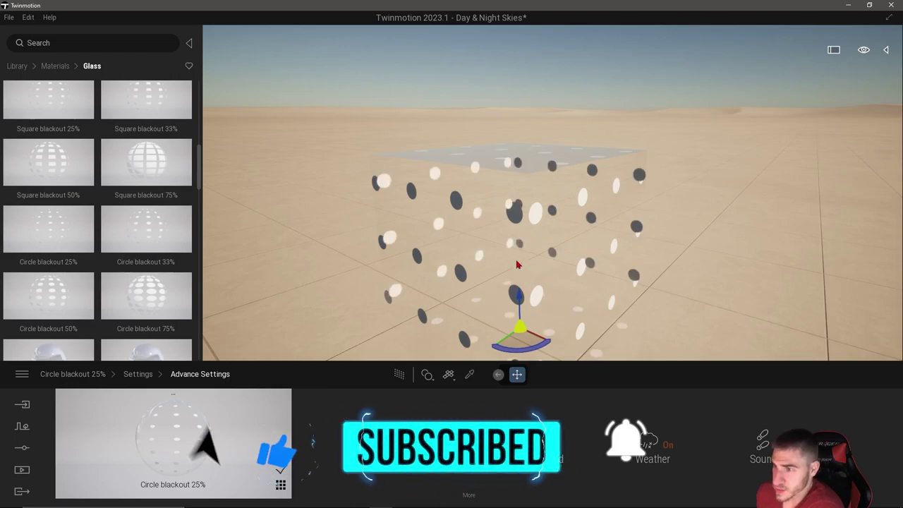
left_click_drag(522, 302, 522, 294)
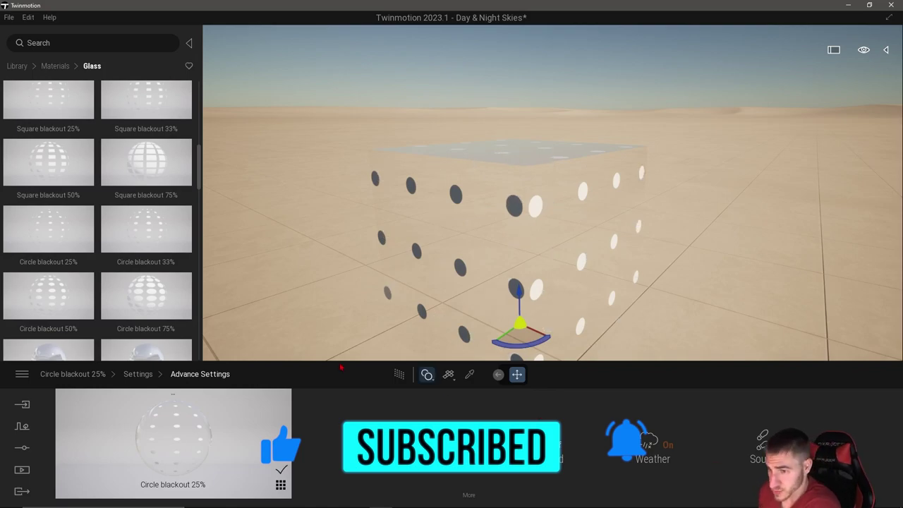
- Open the Circle blackout 25% opacity settings and switch its mask off and back on
left_click(137, 374)
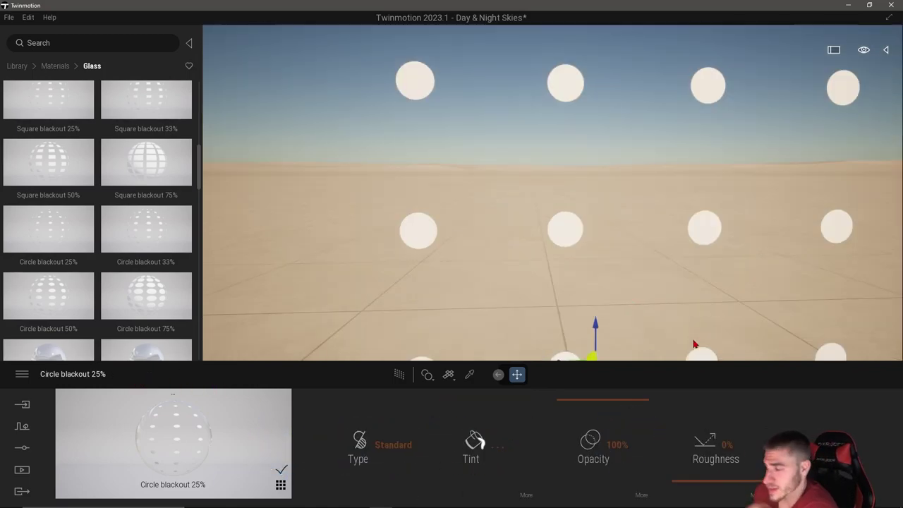
mouse_move(627, 462)
left_mouse_down()
mouse_move(609, 462)
mouse_move(632, 464)
left_mouse_up()
left_click(641, 496)
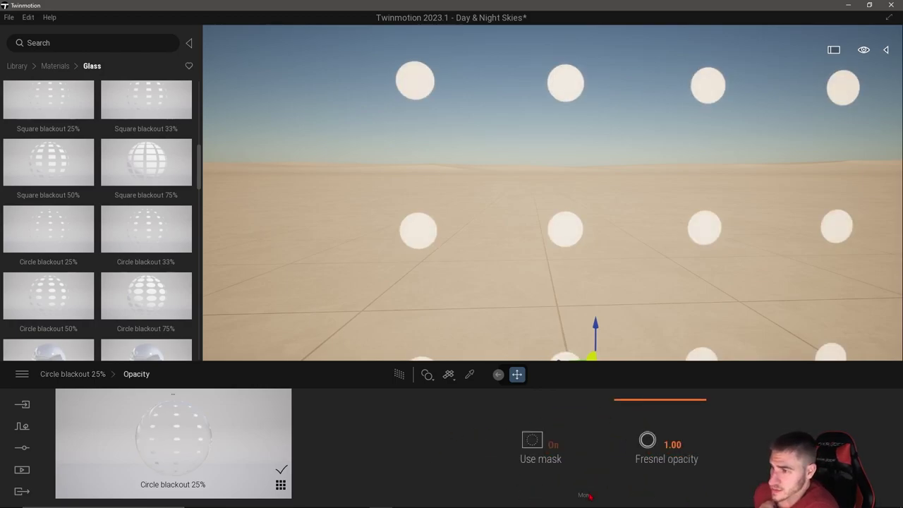
left_click(554, 447)
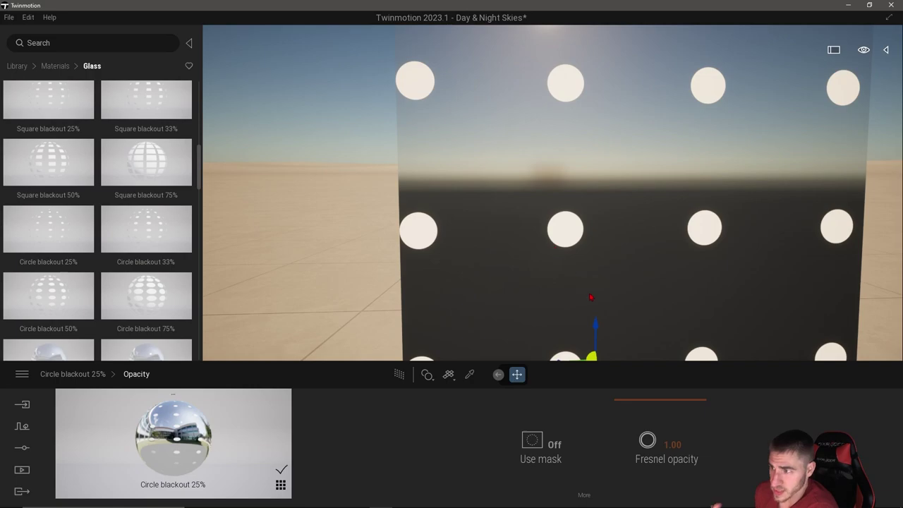
left_click(554, 445)
- Turn on Invert for the material's opacity mask
left_click(585, 495)
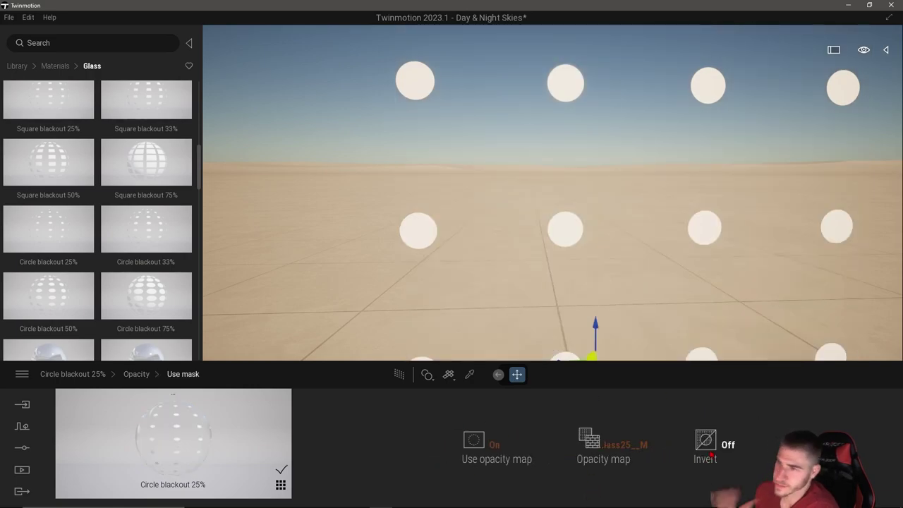
left_click(711, 455)
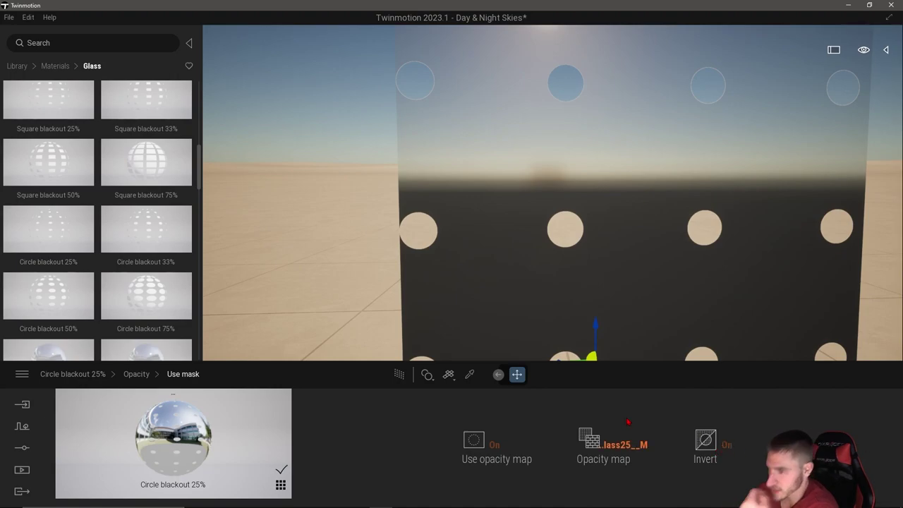
- Return to the opacity settings and toggle the inverted mask off and on to compare the glass
left_click(131, 374)
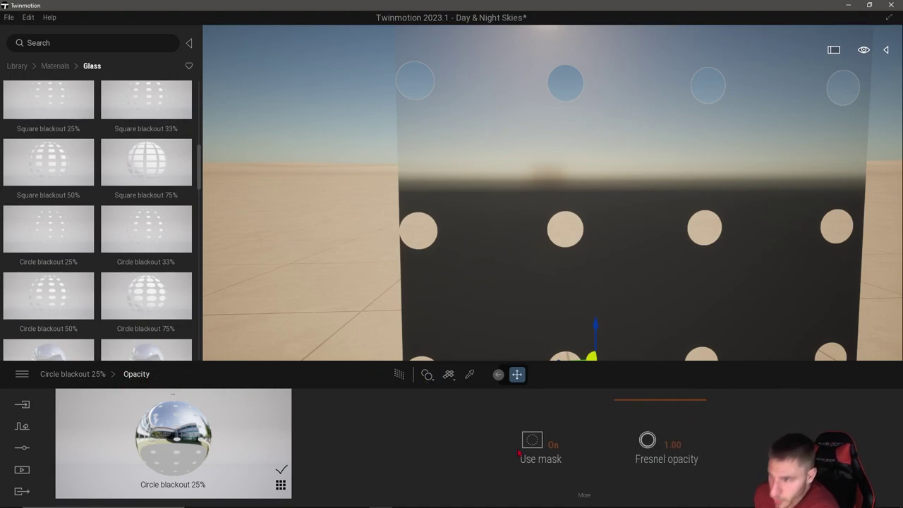
right_click(567, 477)
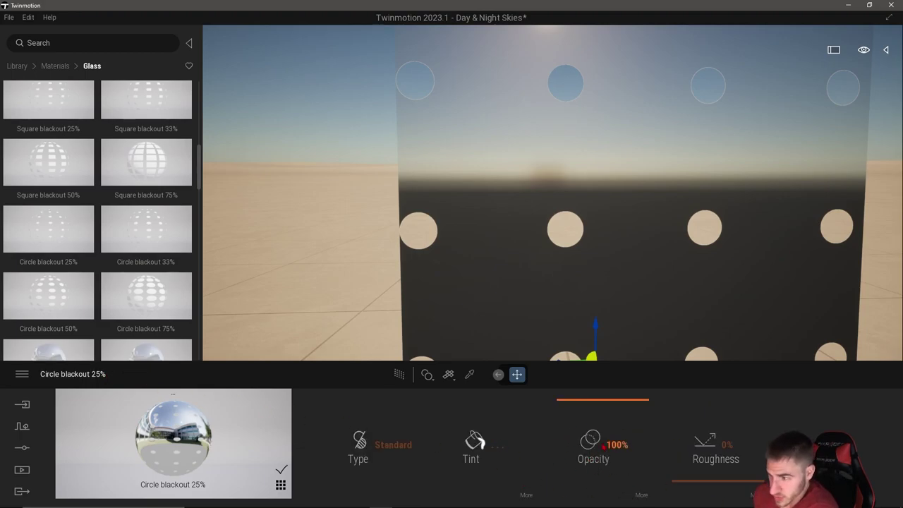
left_click(641, 495)
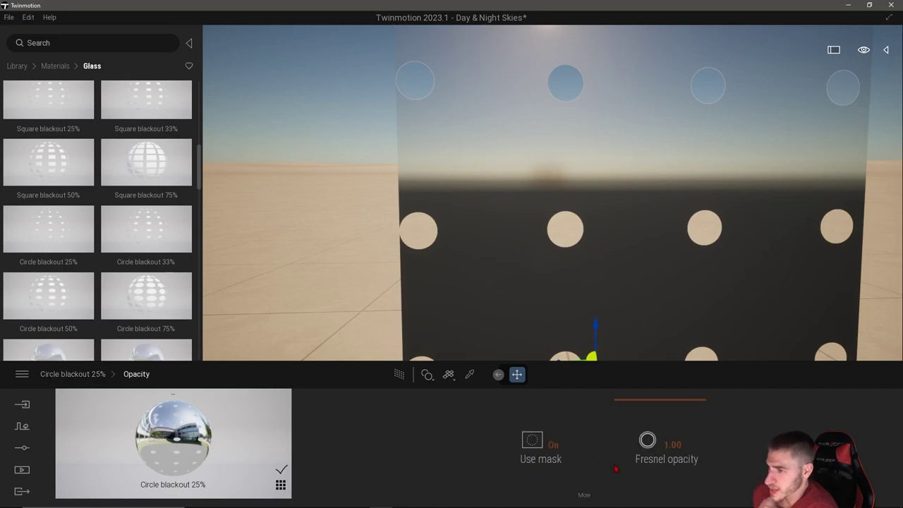
left_click(549, 456)
left_click(549, 455)
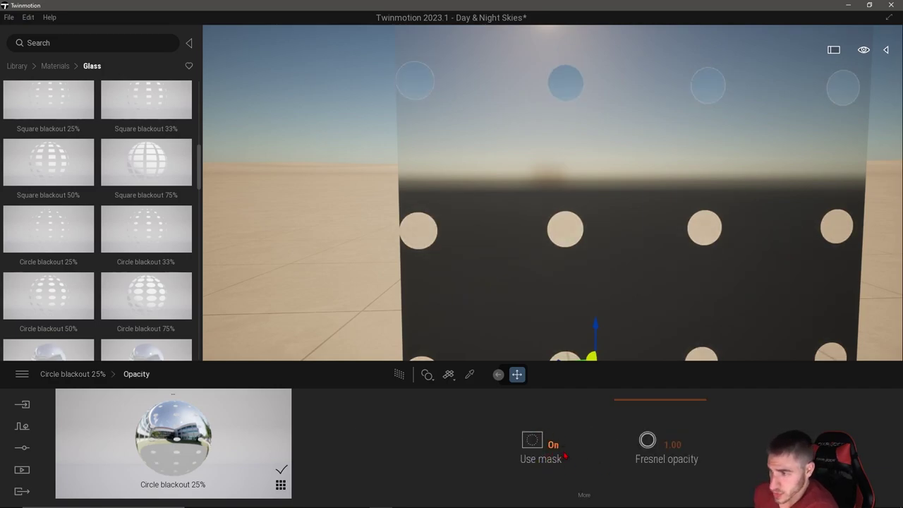
scroll(478, 306, "down", 5)
scroll(665, 209, "up", 5)
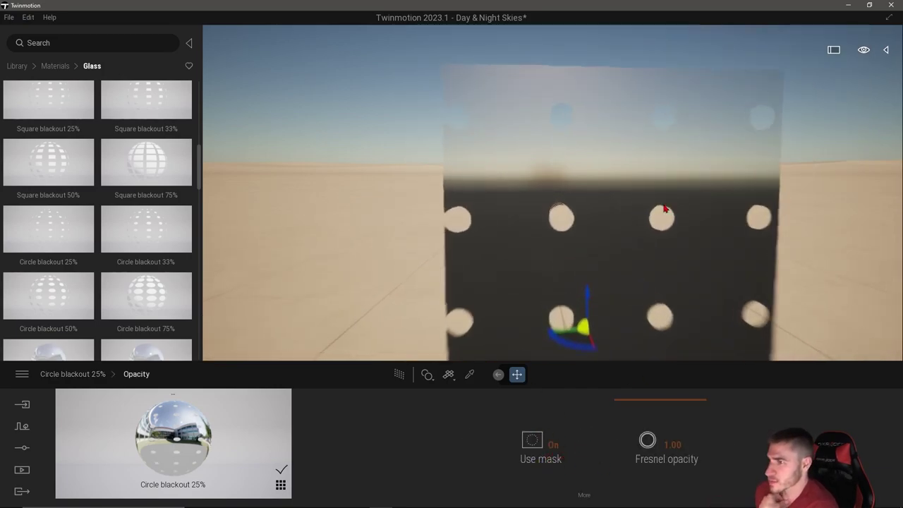
- Toggle Use opacity map off and back on in the mask settings
left_click(584, 494)
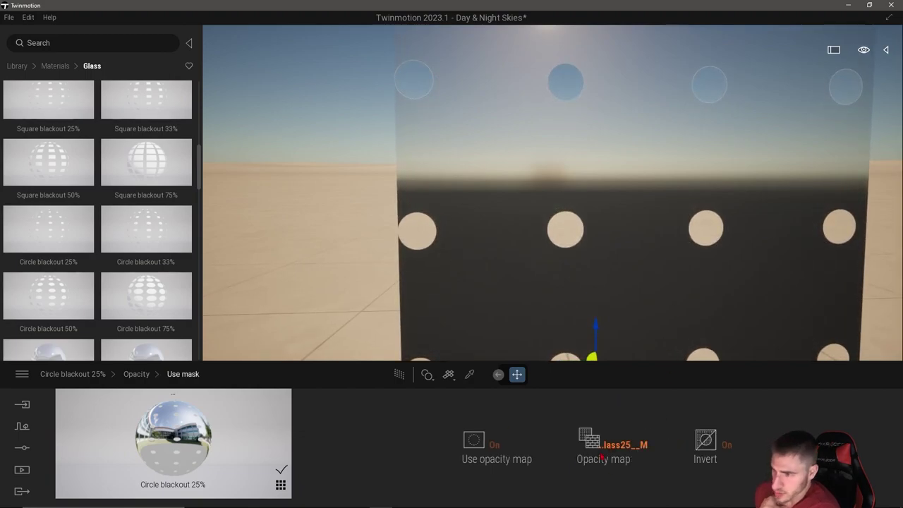
left_click(495, 445)
left_click(495, 445)
left_click(495, 444)
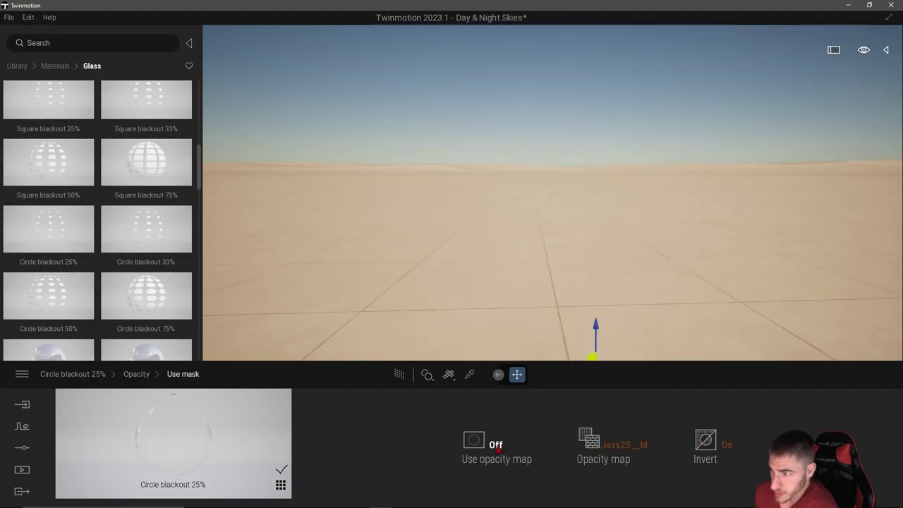
left_click(497, 444)
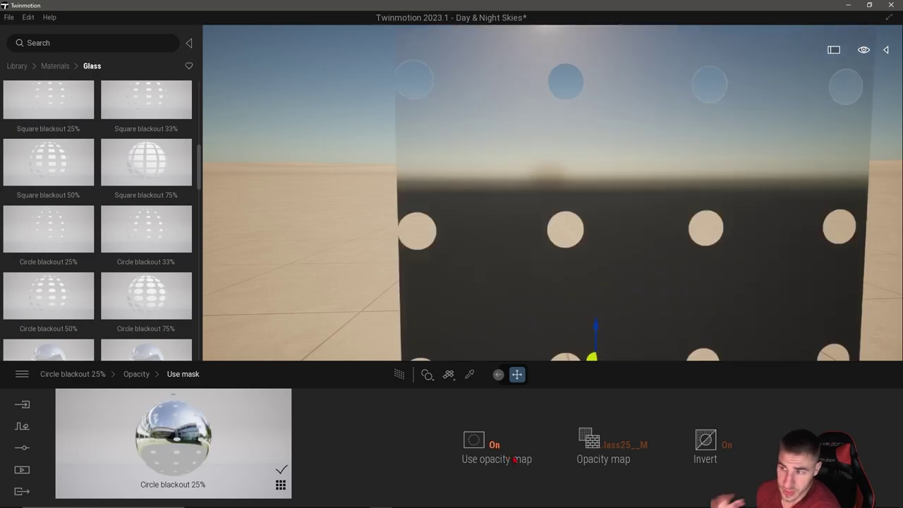
- Toggle Invert on the opacity mask to compare both looks and leave it off
left_click(727, 446)
left_click(726, 449)
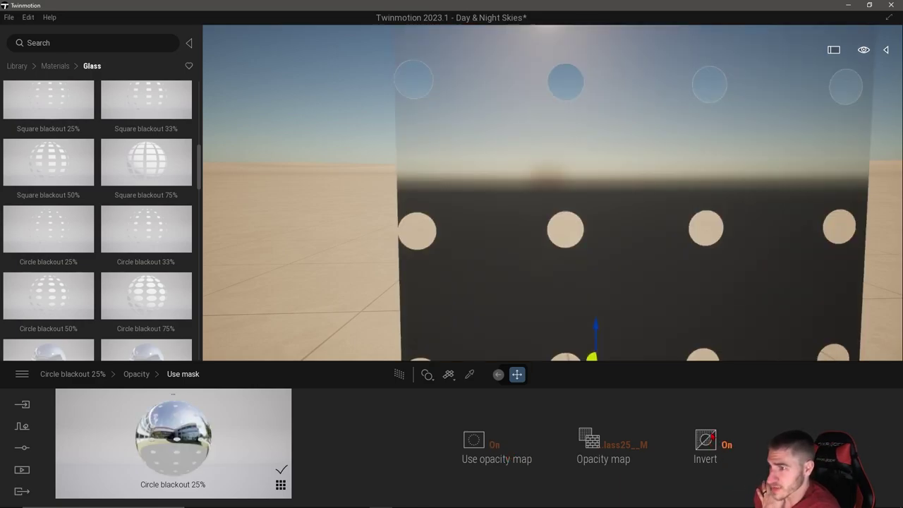
left_click(713, 438)
left_click(723, 444)
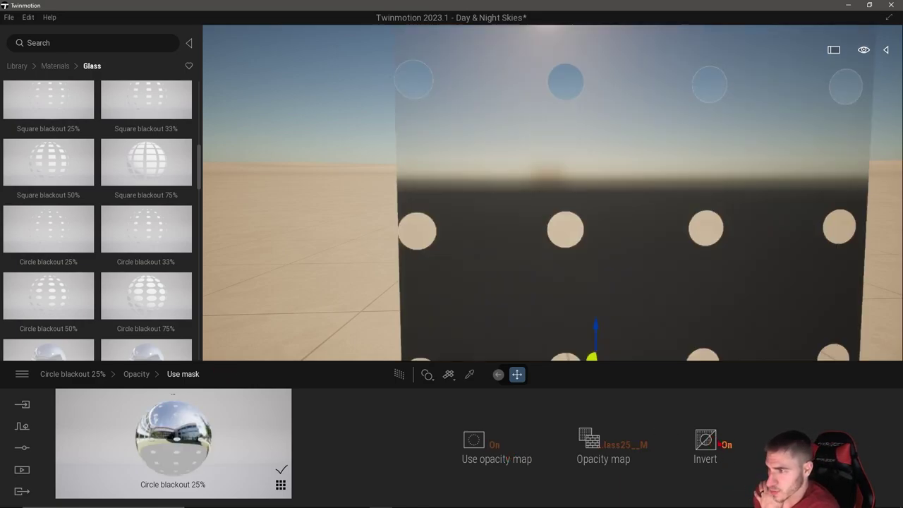
left_click(676, 435)
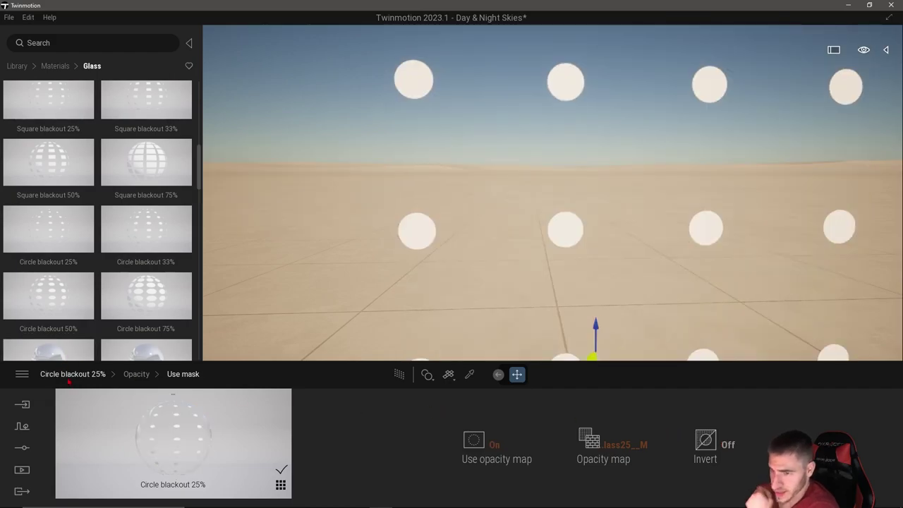
- Set the Scale of the Circle blackout 25% glass to 0.26 in its material settings
left_click(72, 374)
left_click(749, 495)
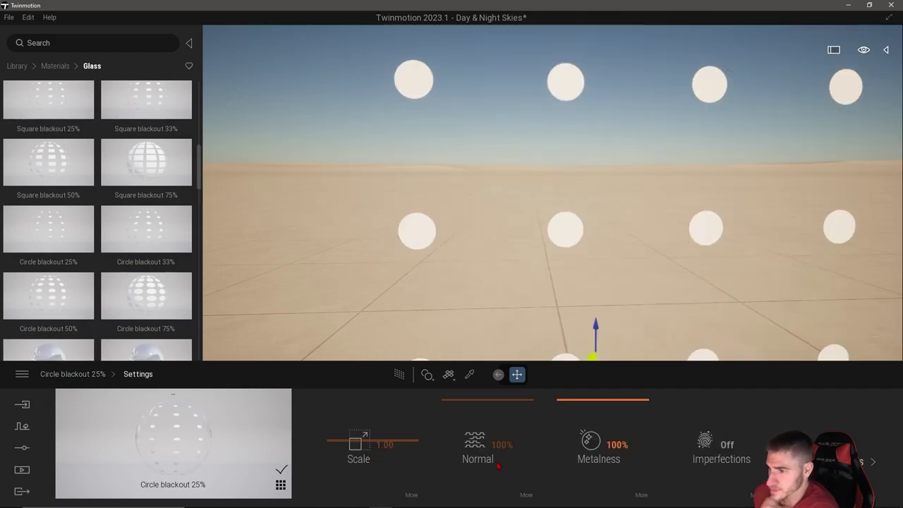
left_click_drag(385, 444, 350, 473)
- Turn on Invert in the opacity mask settings of the Circle blackout 25% glass
left_click(85, 379)
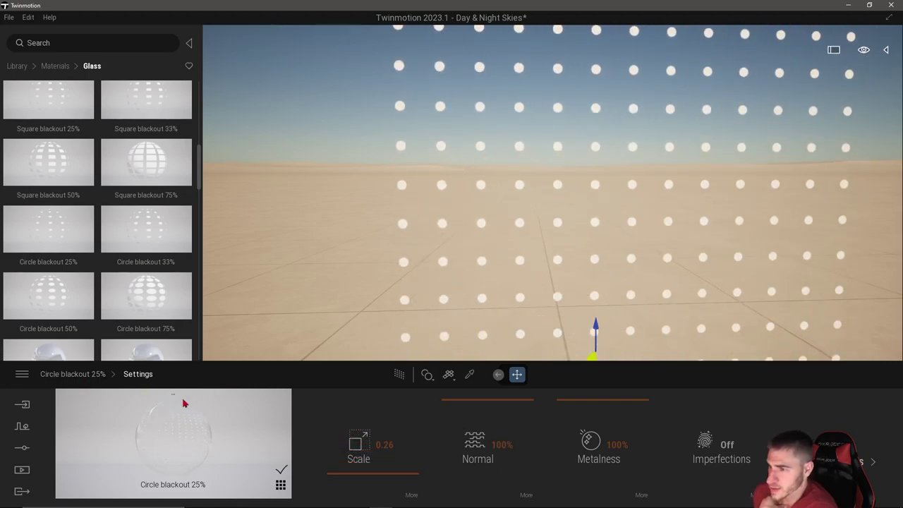
left_click(632, 495)
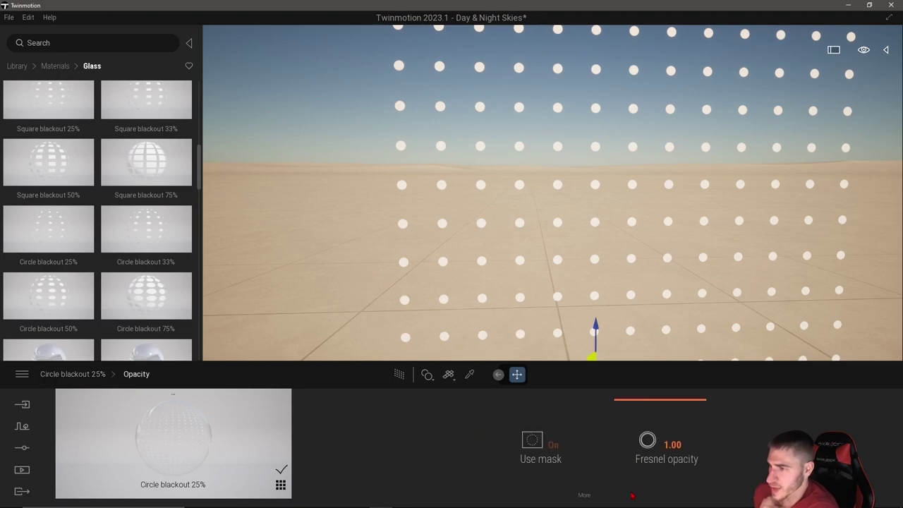
left_click(585, 495)
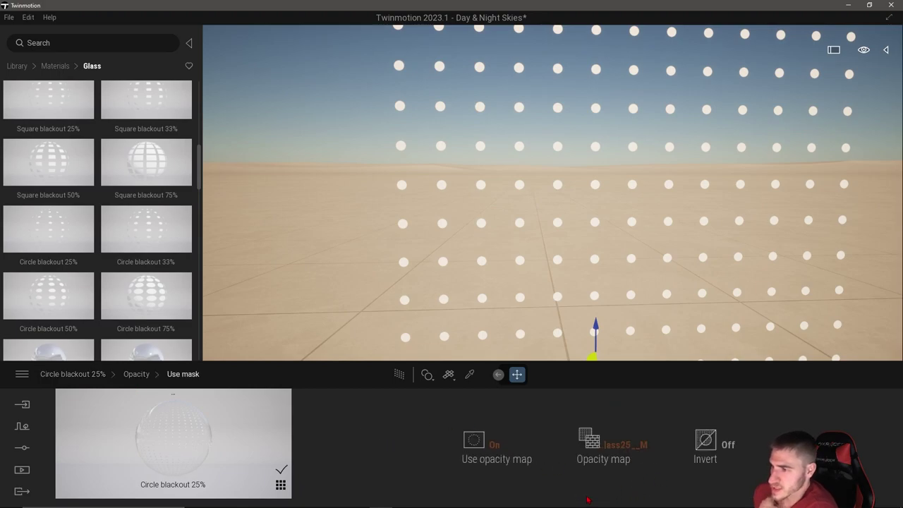
left_click(724, 443)
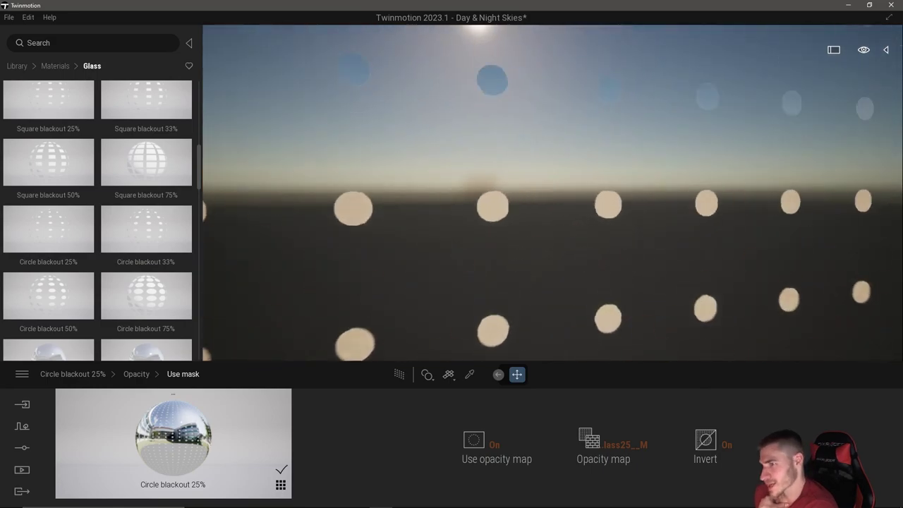
scroll(457, 237, "down", 3)
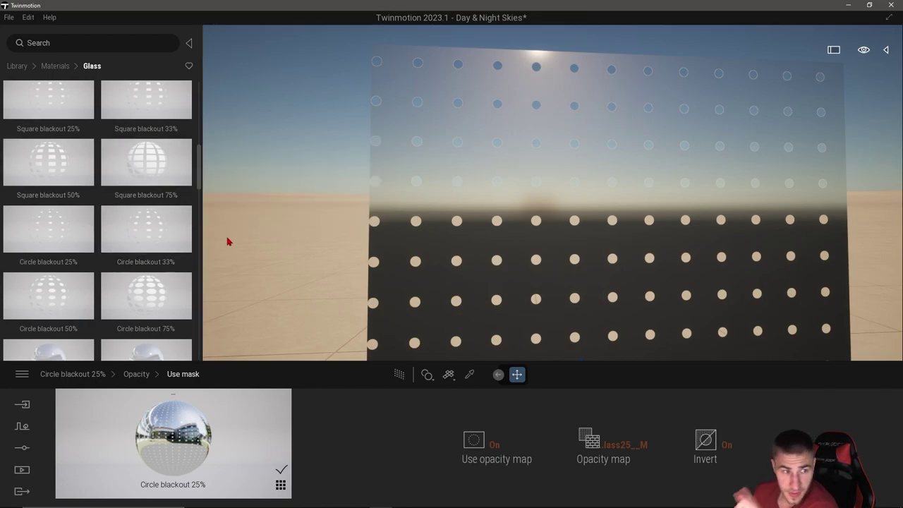
- Apply the Chrome material from the Metal library category to the box
left_click(26, 65)
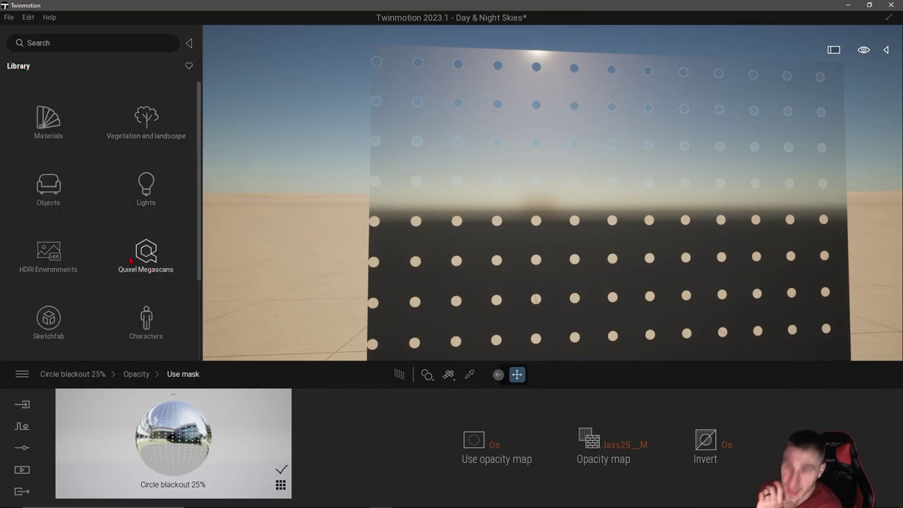
left_click(57, 202)
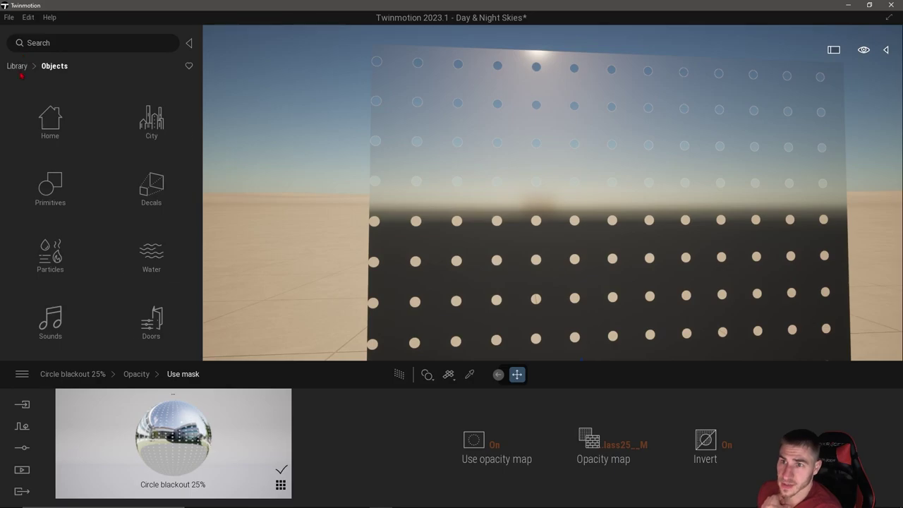
left_click(17, 66)
left_click(51, 134)
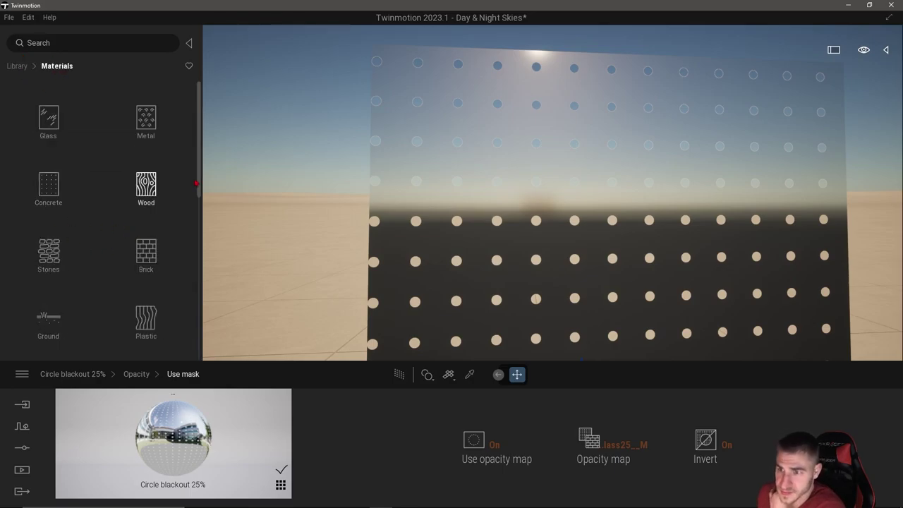
left_click(146, 120)
left_click_drag(146, 239, 468, 282)
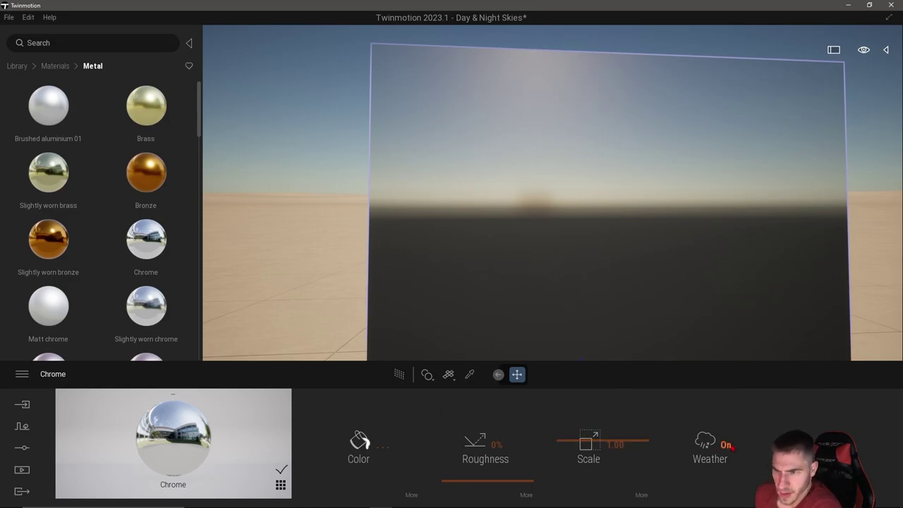
- Open the mask settings of the Chrome material's color and turn on Use opacity map and Invert
left_click(411, 495)
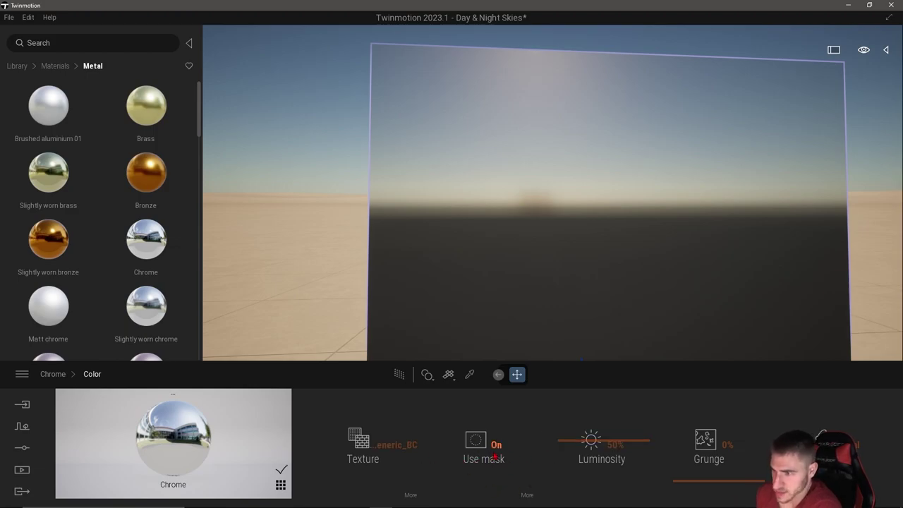
left_click(527, 495)
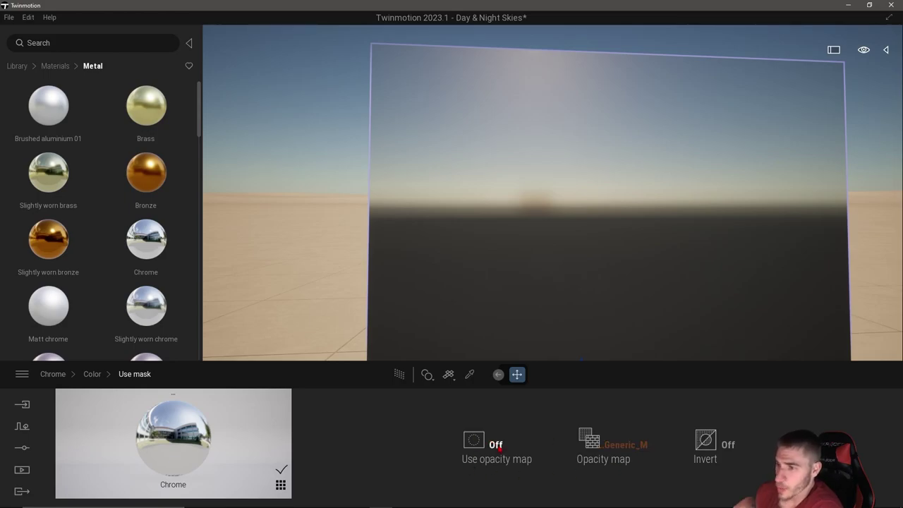
left_click(502, 457)
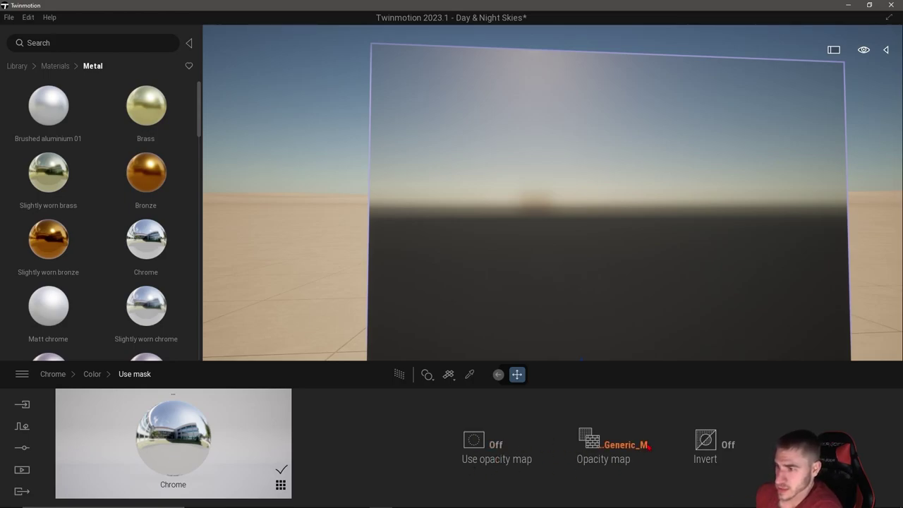
left_click(697, 448)
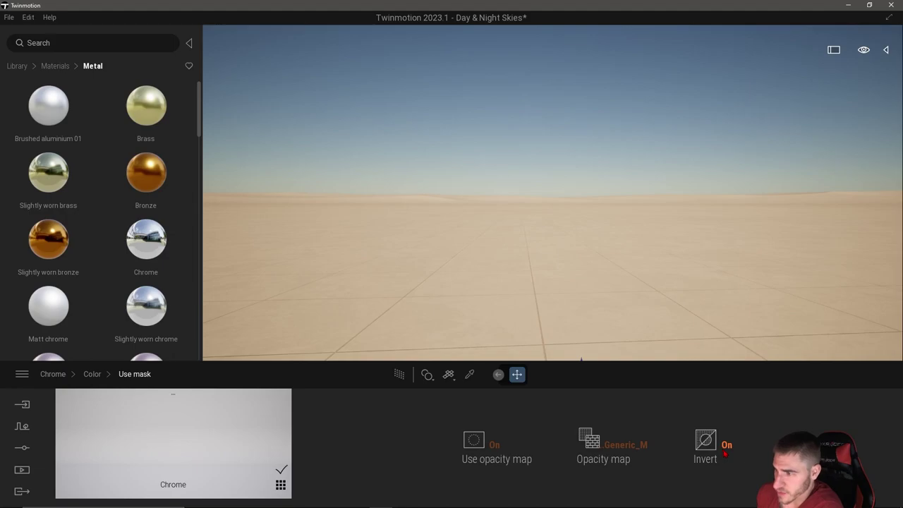
- Toggle Invert to compare the Chrome box's look, leaving both Invert and Use opacity map off
left_click(697, 448)
left_click(728, 459)
left_click(727, 452)
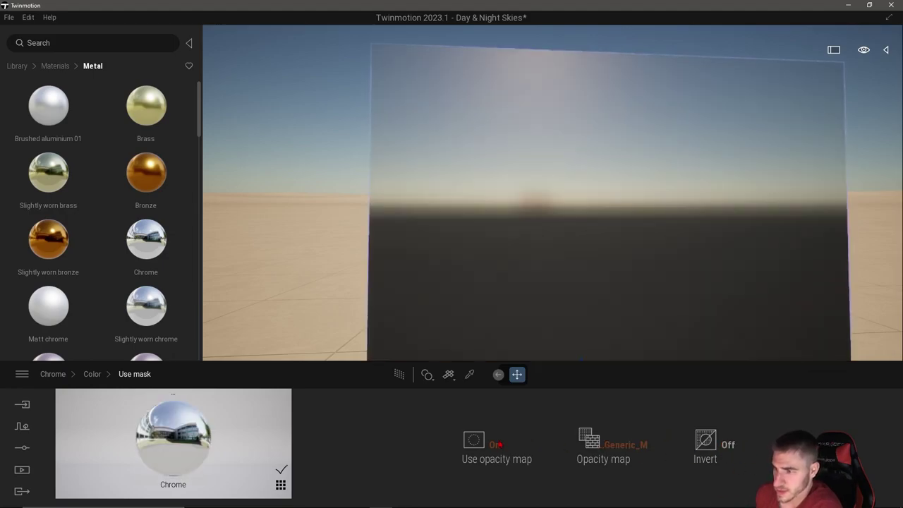
left_click(725, 447)
left_click(725, 448)
left_click(519, 449)
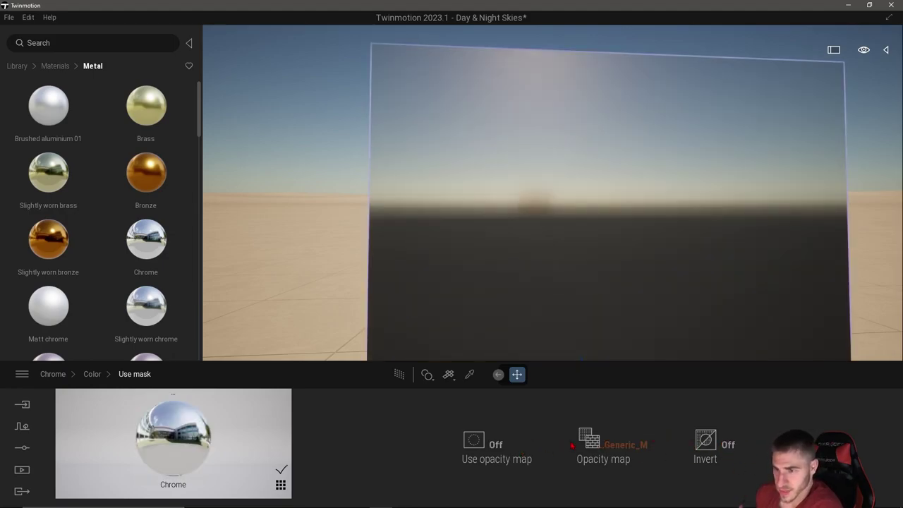
left_click(725, 447)
left_click(726, 447)
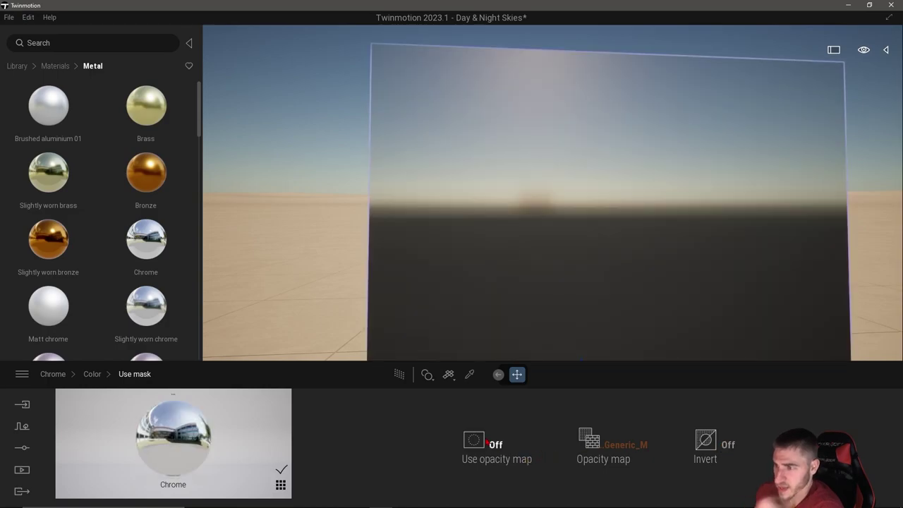
- Try Chrome's opacity map with Invert once more, switch both off and return to the main material settings
right_click(604, 445)
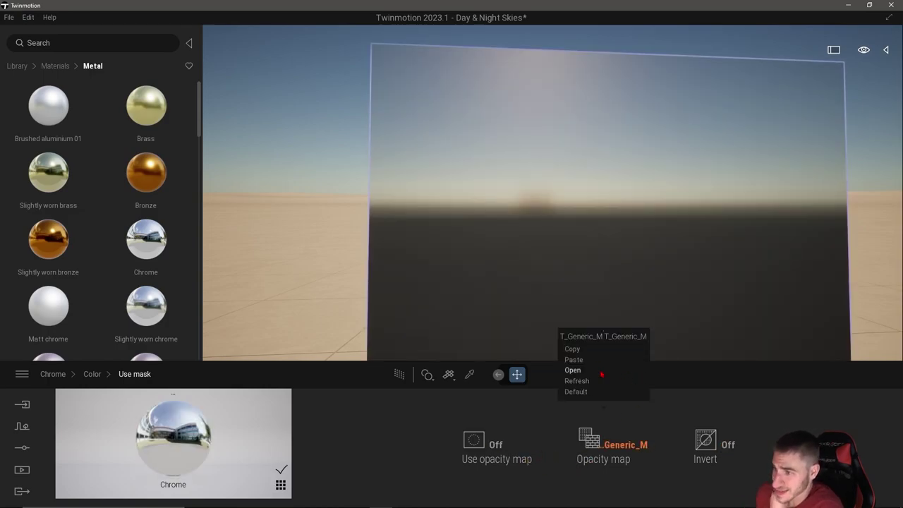
left_click(613, 421)
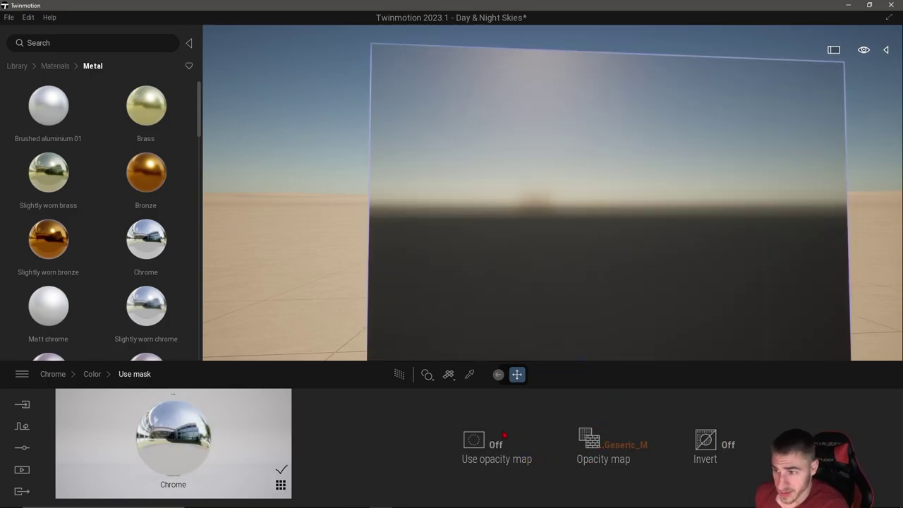
left_click(487, 448)
left_click(706, 441)
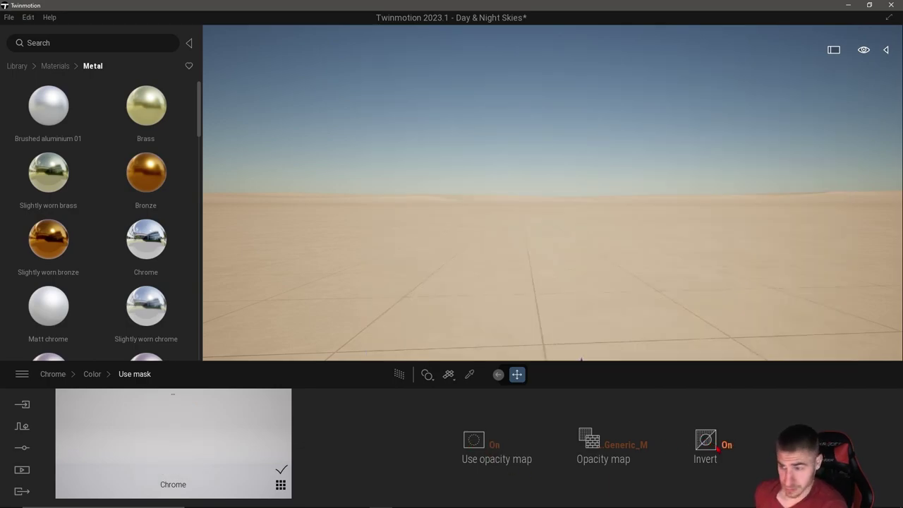
left_click(708, 443)
left_click(487, 444)
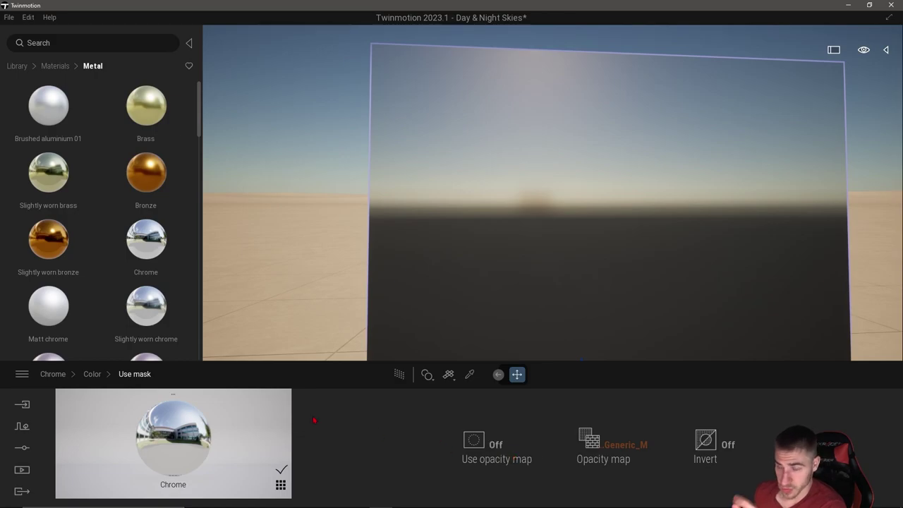
left_click(46, 376)
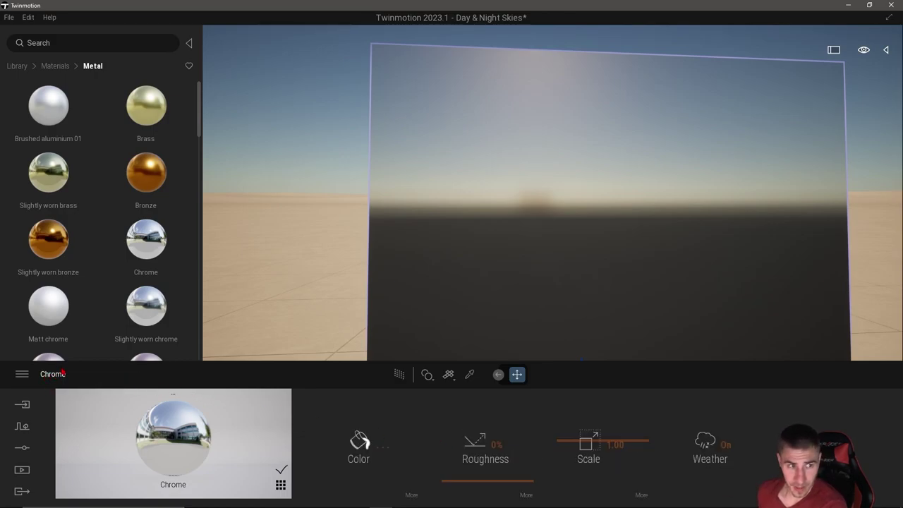
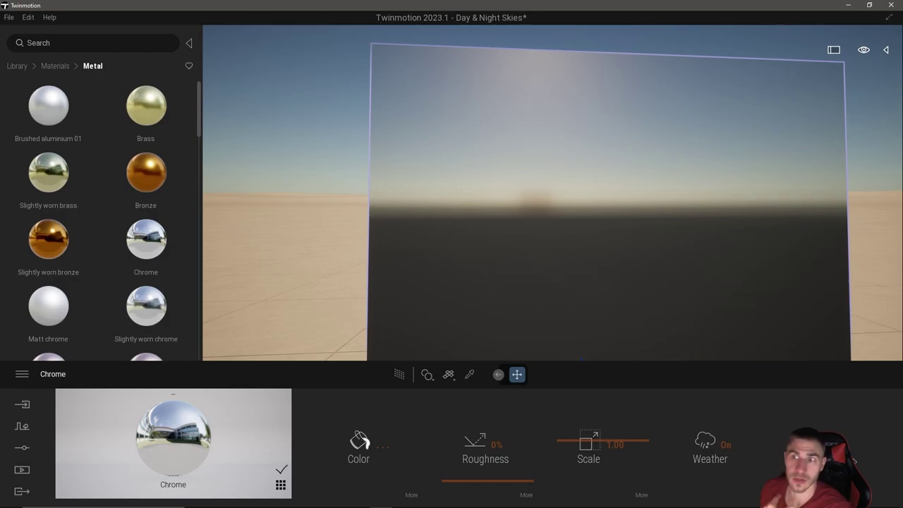
- Apply the Maple 01 A material from the Wood library category to the box
left_click(16, 66)
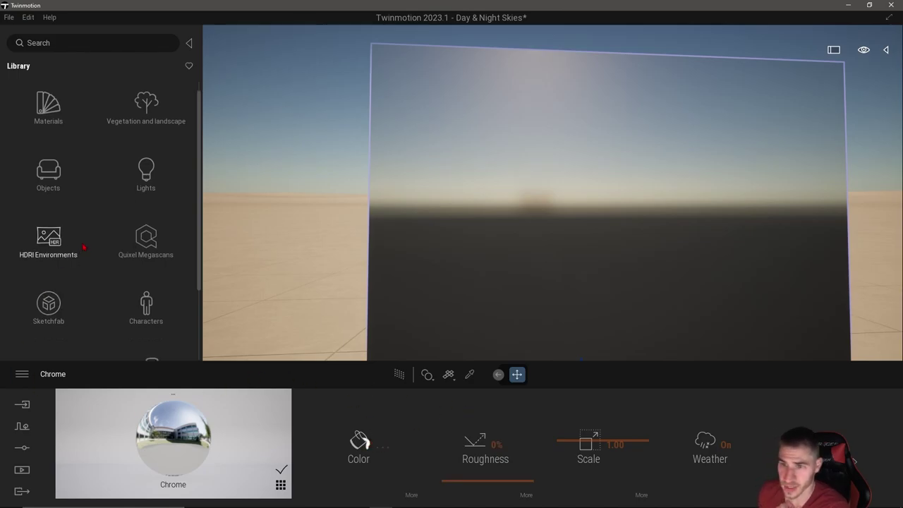
left_click(53, 121)
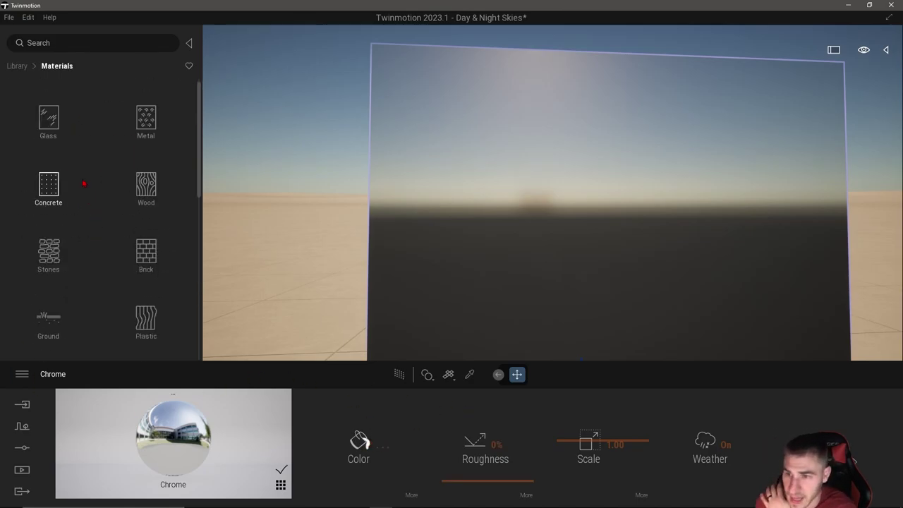
scroll(88, 178, "down", 1)
scroll(117, 169, "down", 1)
scroll(126, 162, "up", 2)
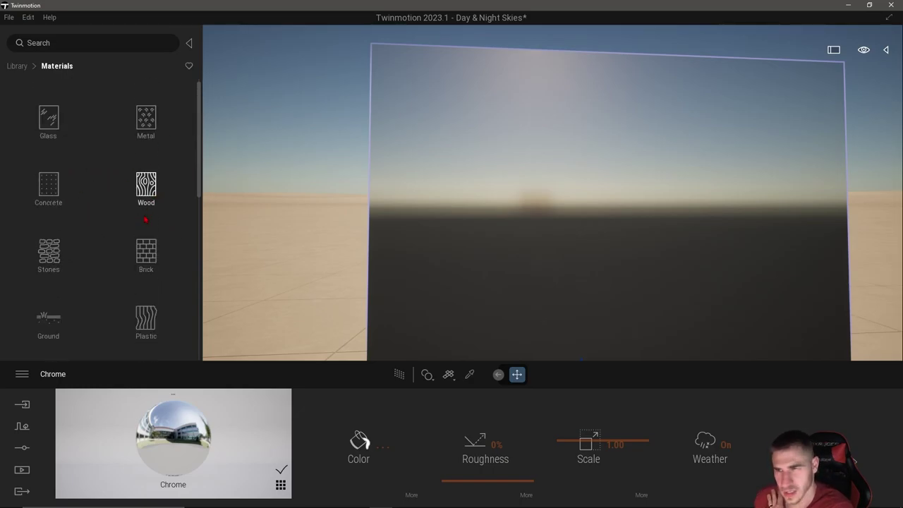
left_click(148, 198)
left_click(382, 231)
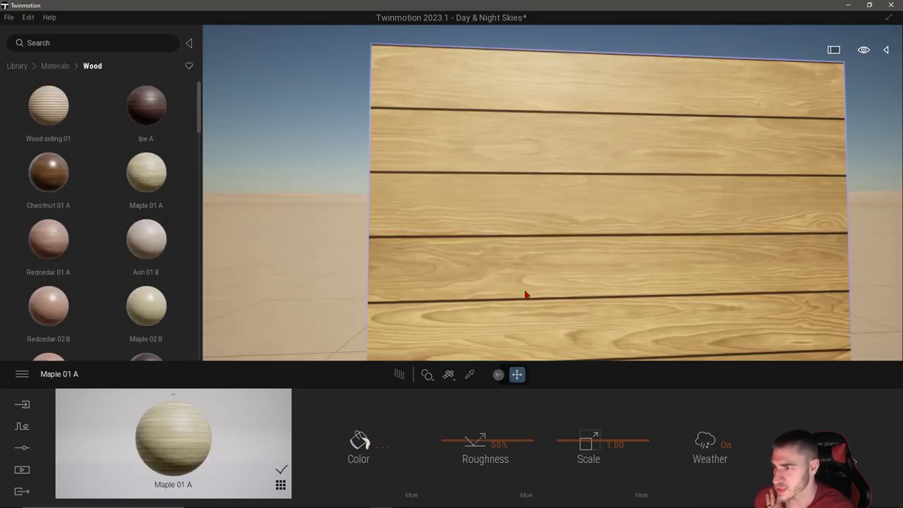
- Set the Scale of the Maple 01 A material to 0.5
scroll(532, 254, "down", 5)
scroll(539, 223, "up", 4)
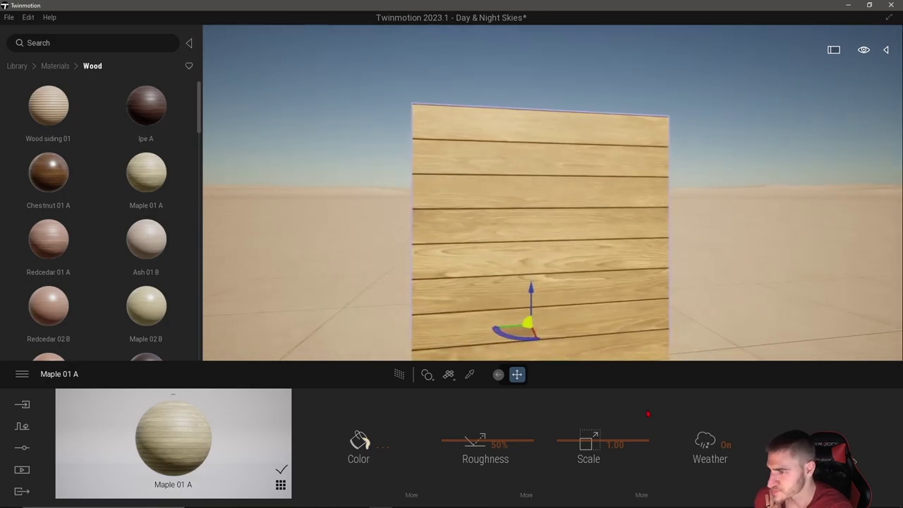
left_click(615, 444)
type("0.5")
key("Return")
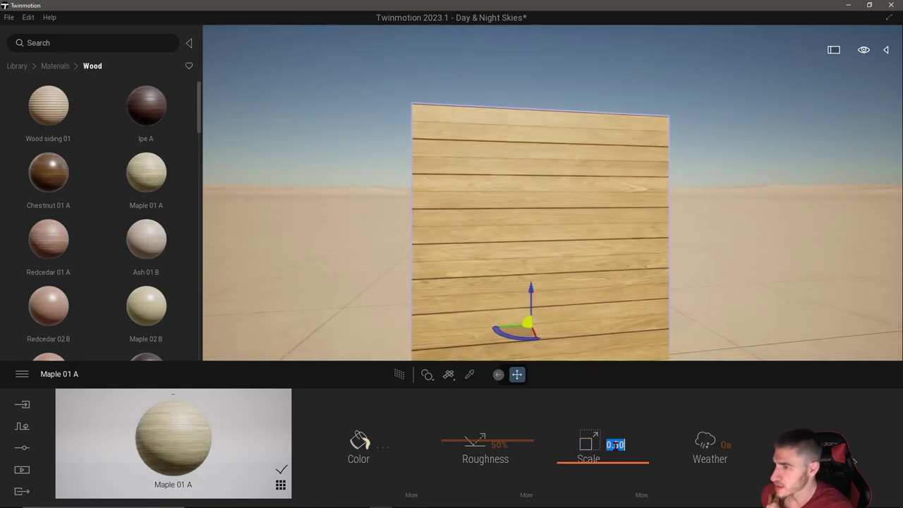
- Examine the wood planks up close at the box's corner and open the texture adjustments of the maple color
right_click_drag(437, 299, 832, 305)
scroll(522, 211, "down", 5)
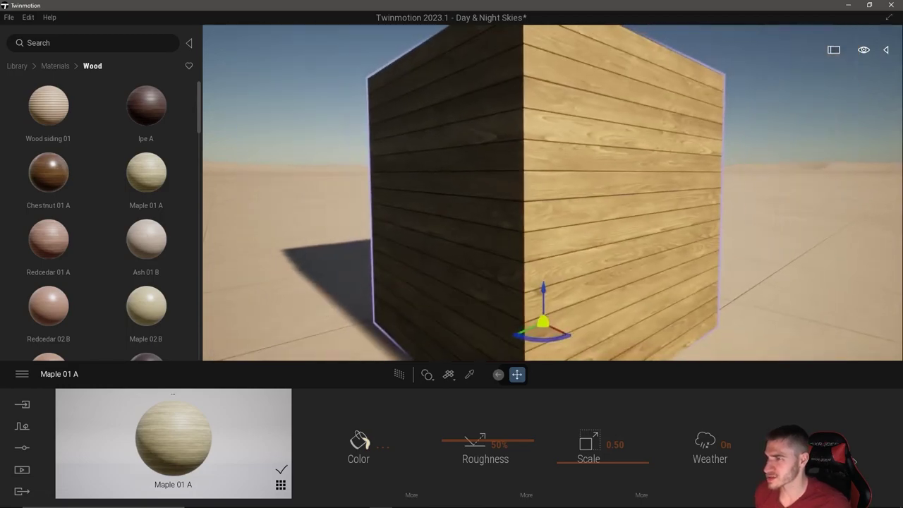
scroll(522, 212, "up", 5)
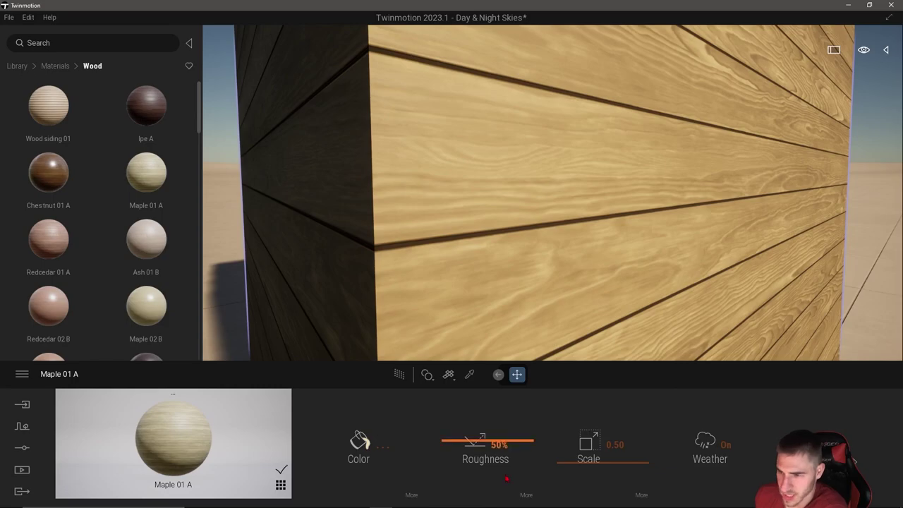
left_click(376, 464)
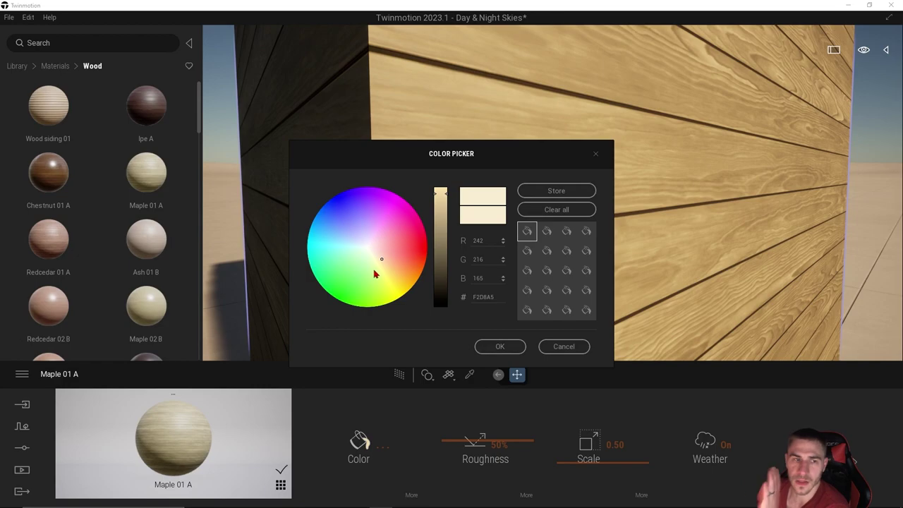
left_click(563, 346)
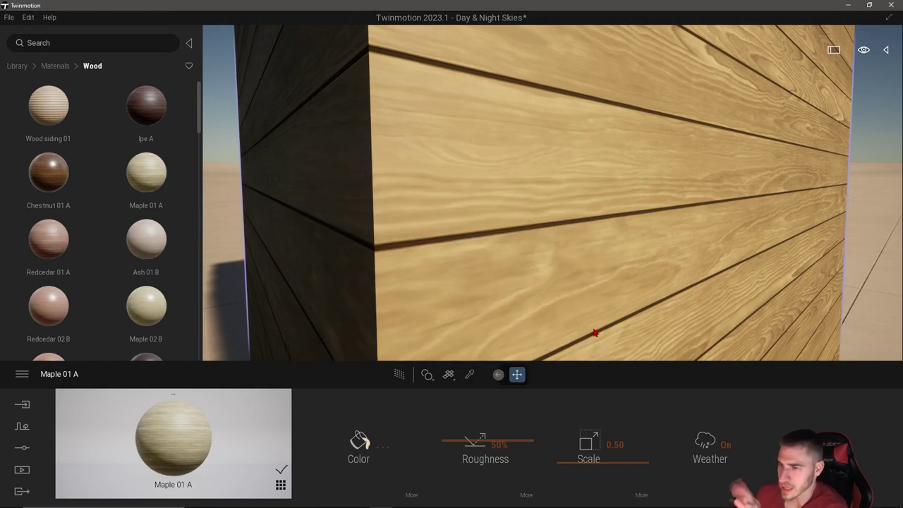
left_click(411, 495)
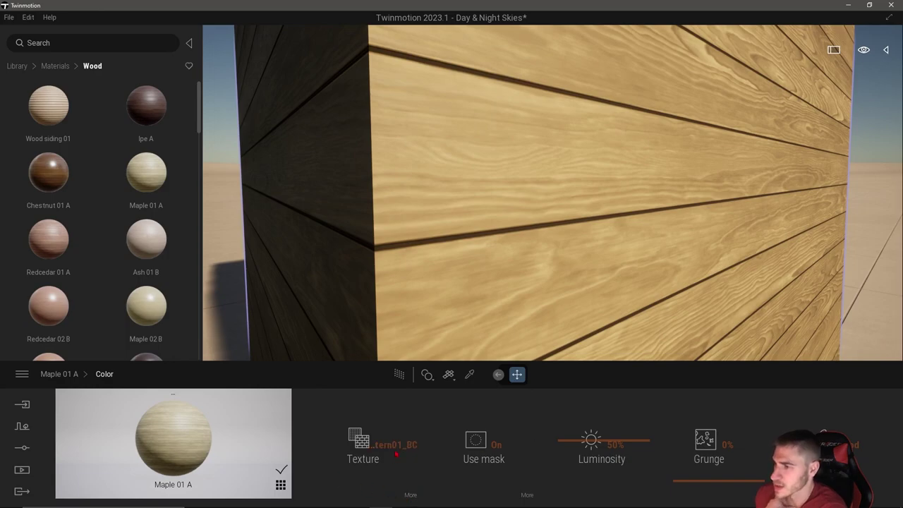
left_click(411, 495)
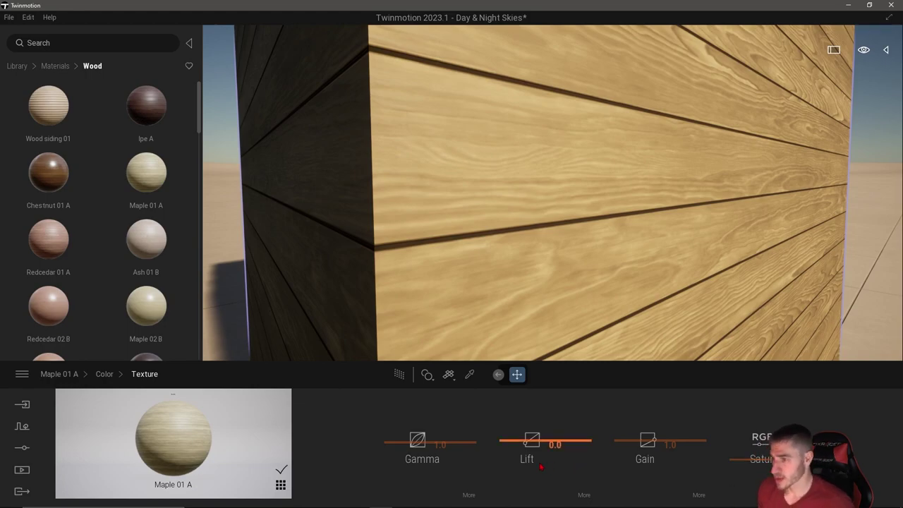
- Try a Gamma of about 1.26, a Lift of about 0.013 and a Gain of about 0.54 on the maple color texture
left_click_drag(422, 442, 428, 428)
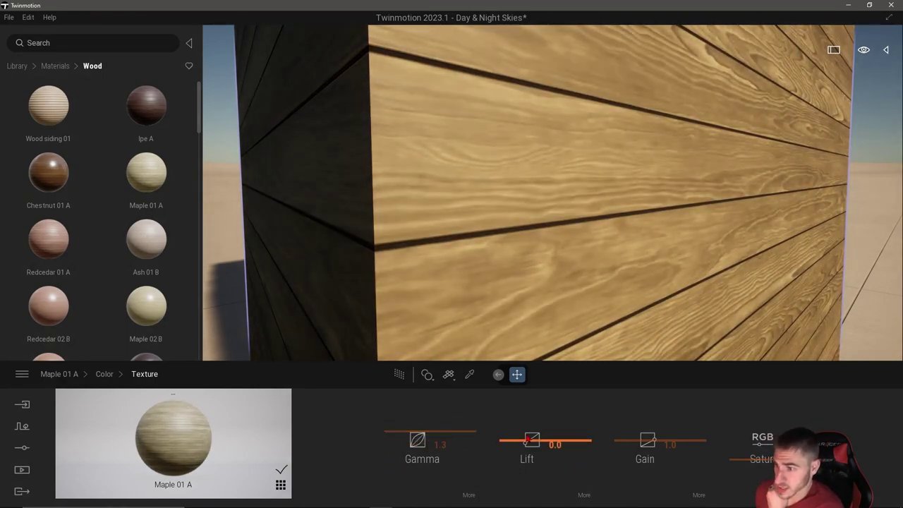
mouse_move(531, 439)
left_mouse_down()
mouse_move(534, 429)
mouse_move(541, 449)
mouse_move(536, 441)
left_mouse_up()
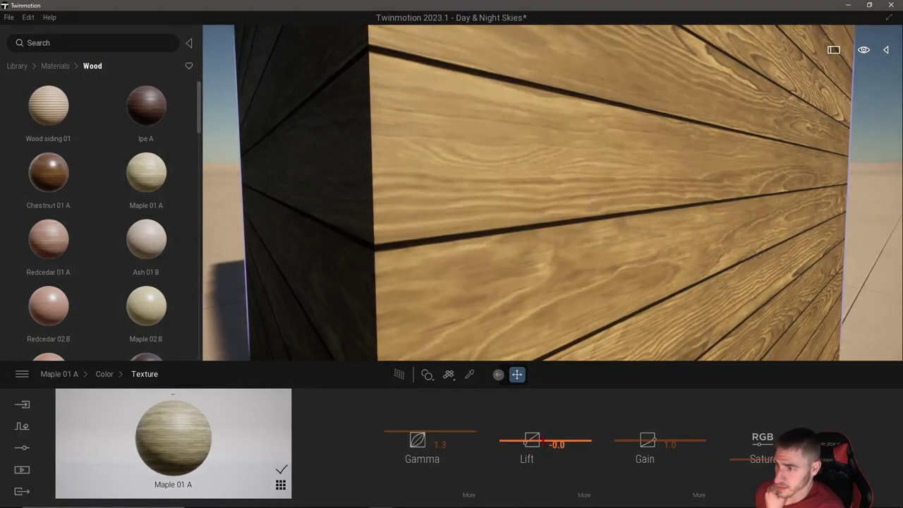
mouse_move(643, 436)
left_mouse_down()
mouse_move(644, 447)
mouse_move(637, 427)
mouse_move(643, 451)
left_mouse_up()
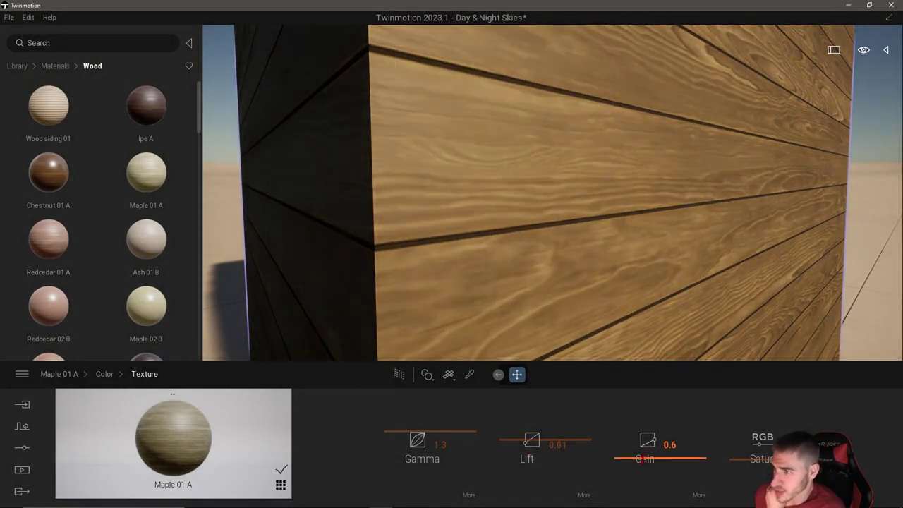
- Set the maple texture's Gain channels to about R 0.9, G 0.6 and B 0.6 and return to the texture adjustments
left_click(698, 495)
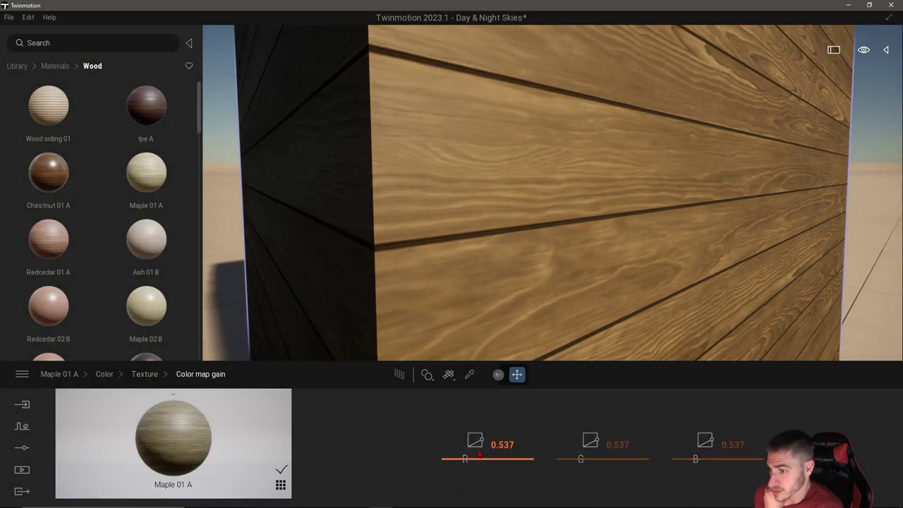
left_click_drag(481, 452, 481, 447)
left_click_drag(610, 462, 601, 457)
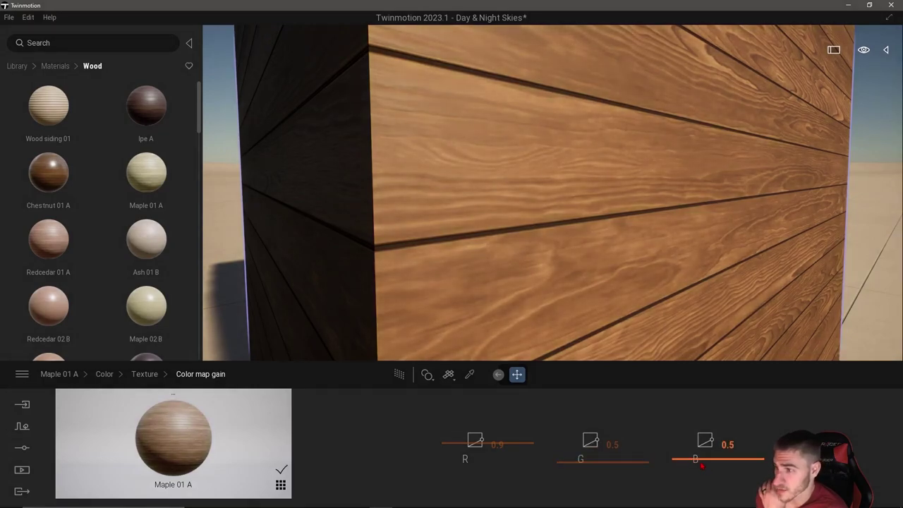
left_click_drag(727, 457, 728, 453)
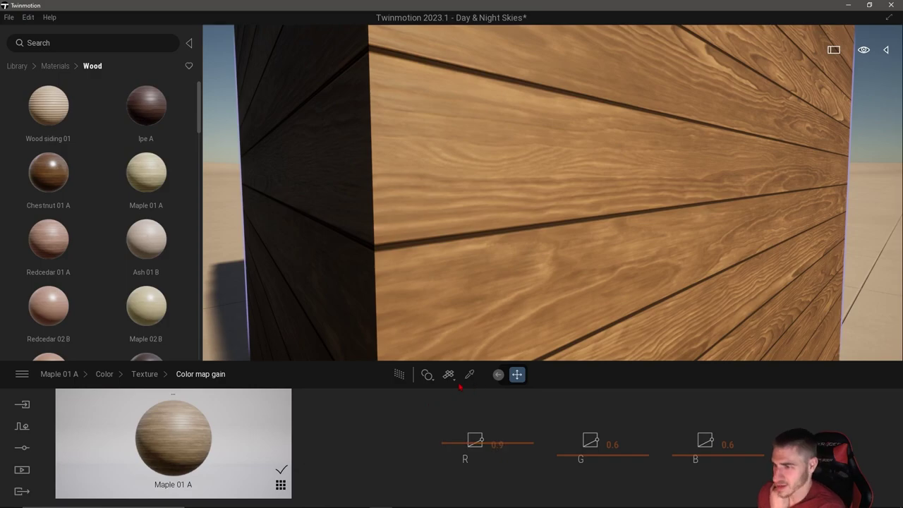
left_click(145, 374)
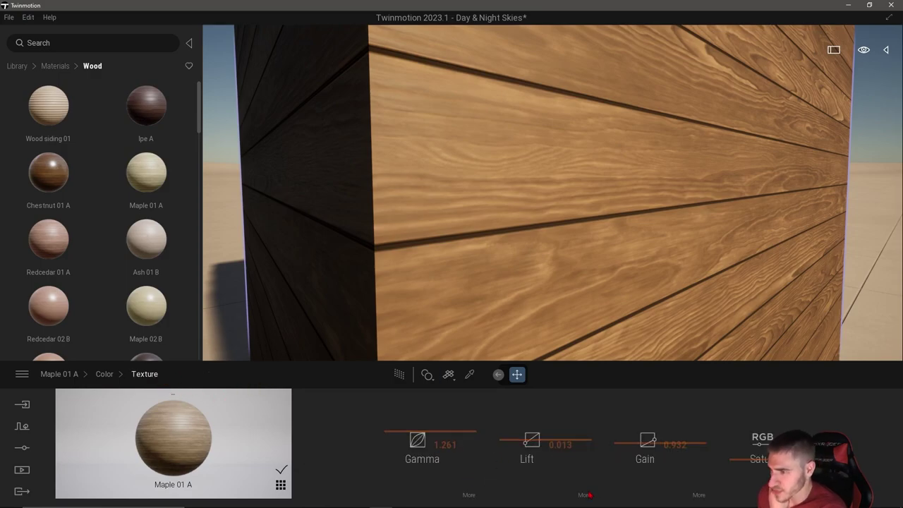
- Adjust the maple texture's Lift channels to about R 0.1, G 0.2 and B 0.05
left_click(540, 494)
left_click(499, 444)
type("-0.1")
key("Return")
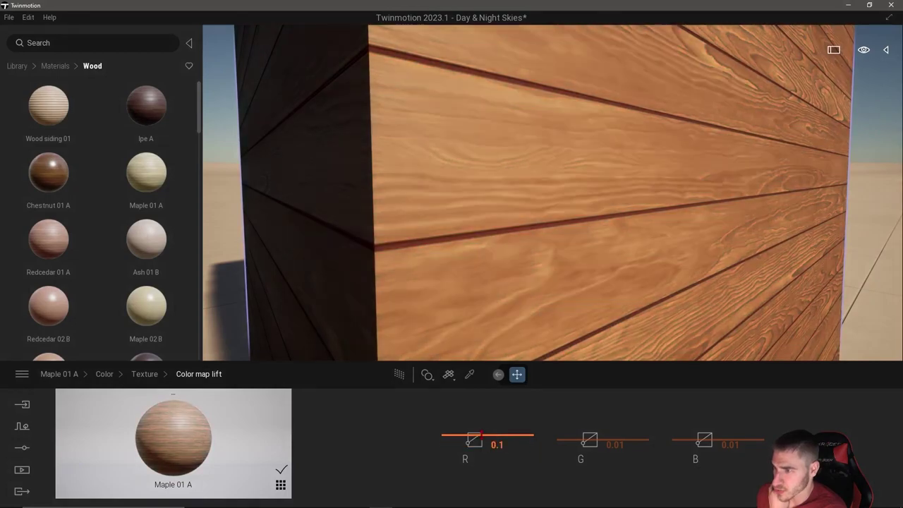
left_click(614, 445)
type("-0.01")
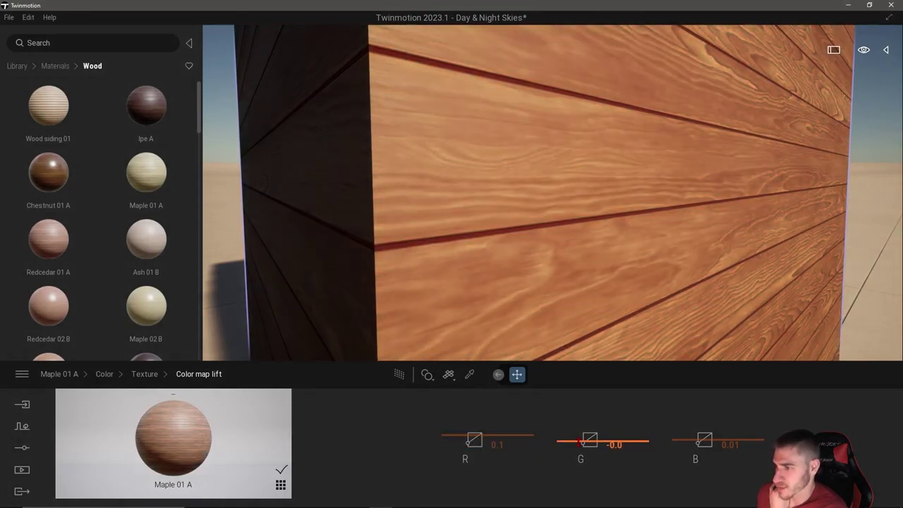
left_click(724, 443)
type("0.05")
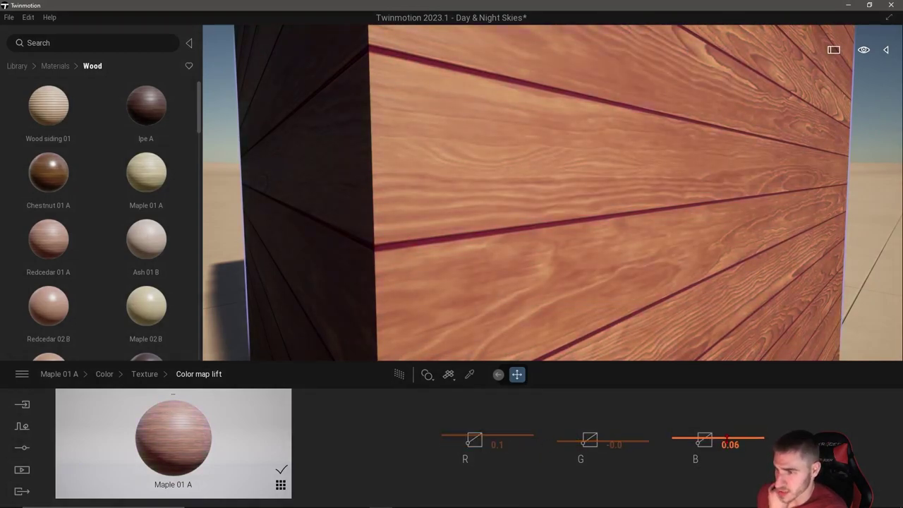
left_click(620, 443)
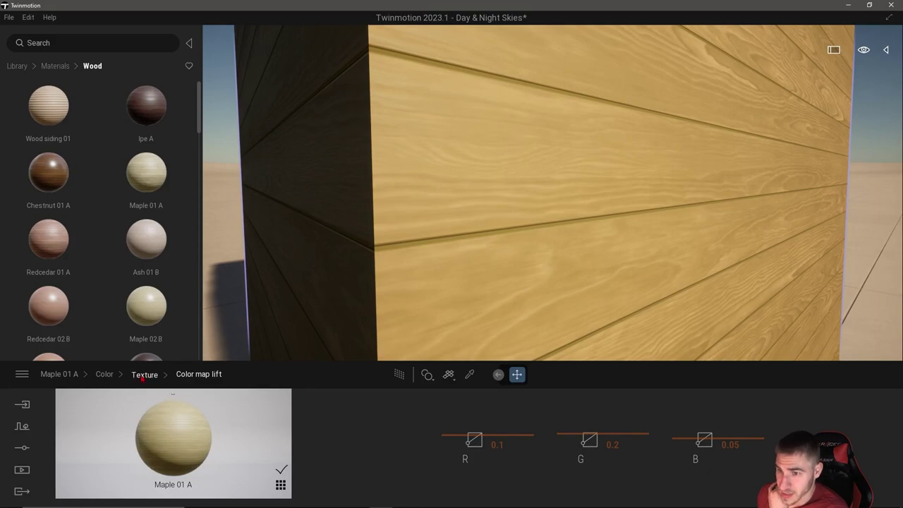
- Adjust the maple texture's Gamma channels to about R 1.0, G 1.0 and B 1.1
left_click(145, 374)
left_click(465, 495)
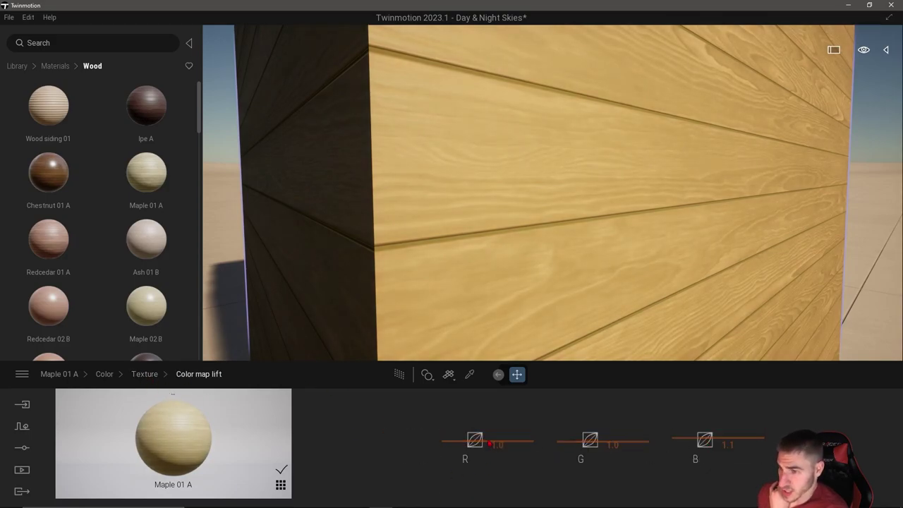
left_click(145, 374)
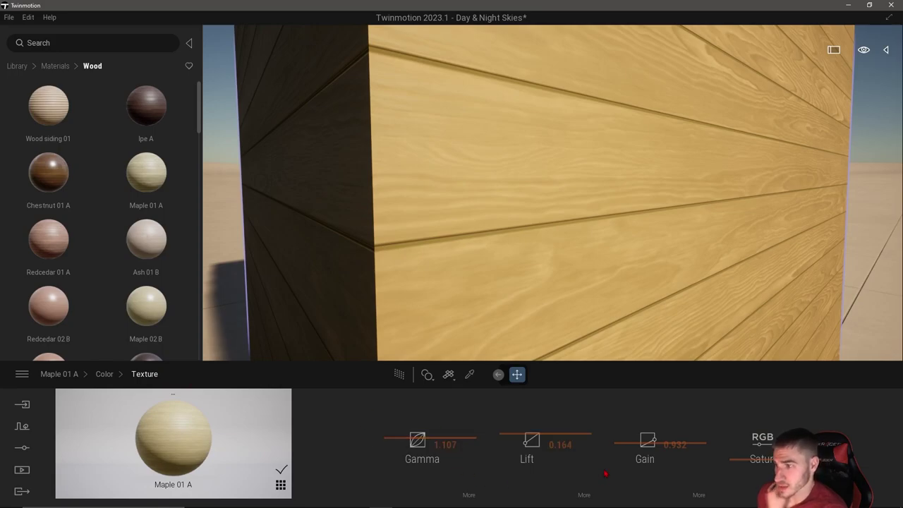
- Adjust the texture's Saturation, bring Gamma to about 1.0, Lift to about -0.02 and Gain to about 1.08, and check the Gain channels
left_click_drag(773, 462, 776, 443)
left_click_drag(458, 442, 430, 443)
left_click_drag(550, 443, 543, 443)
left_click_drag(660, 443, 667, 443)
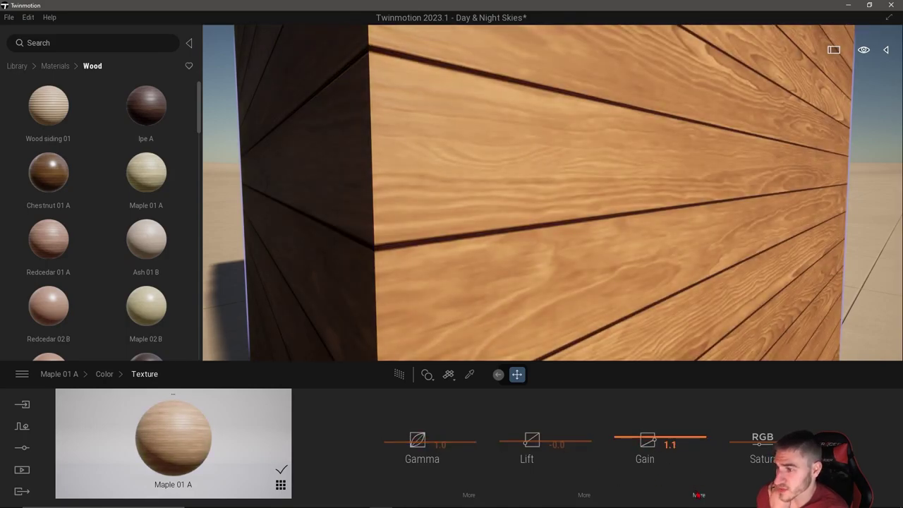
left_click(699, 494)
left_click(145, 374)
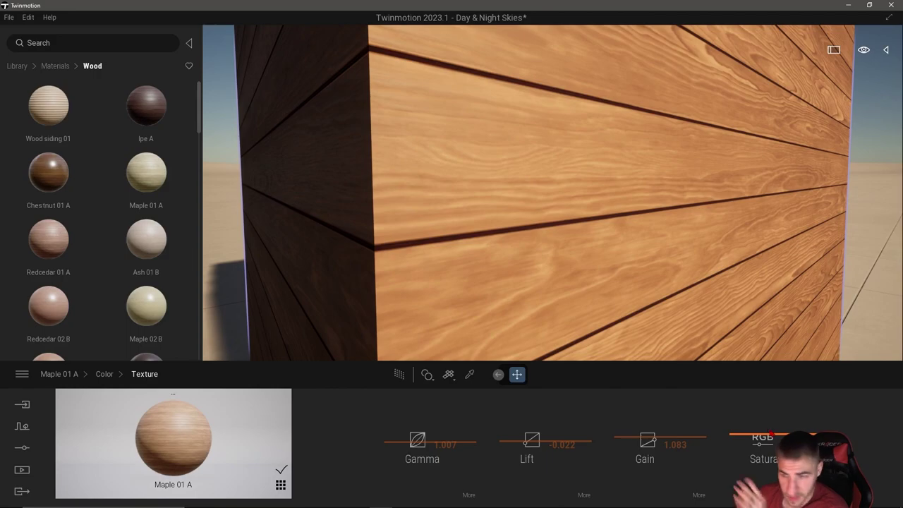
- Undo the series of texture color adjustments and the scale change on the Maple 01 A material
key("ctrl+z")
key("ctrl+z")
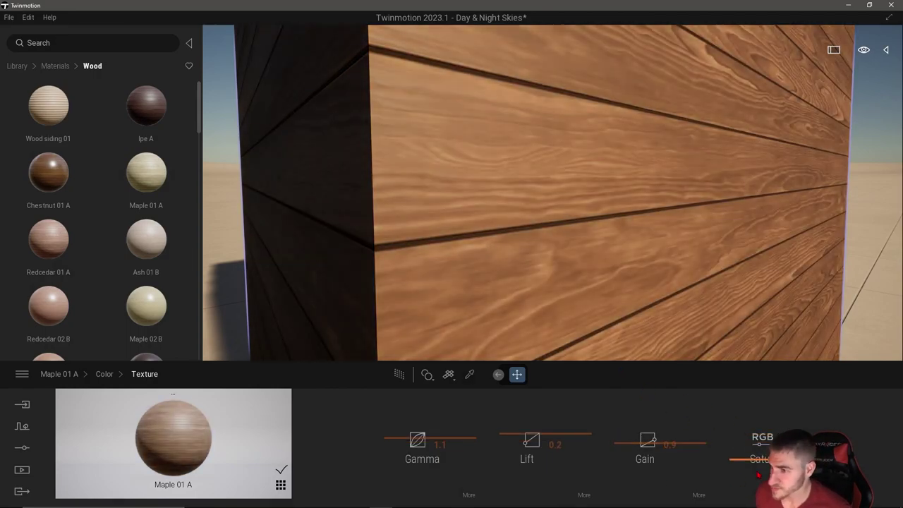
key("ctrl+z")
key("ctrl+z")
key("ctrl+z")
key("ctrl+z")
key("ctrl+z")
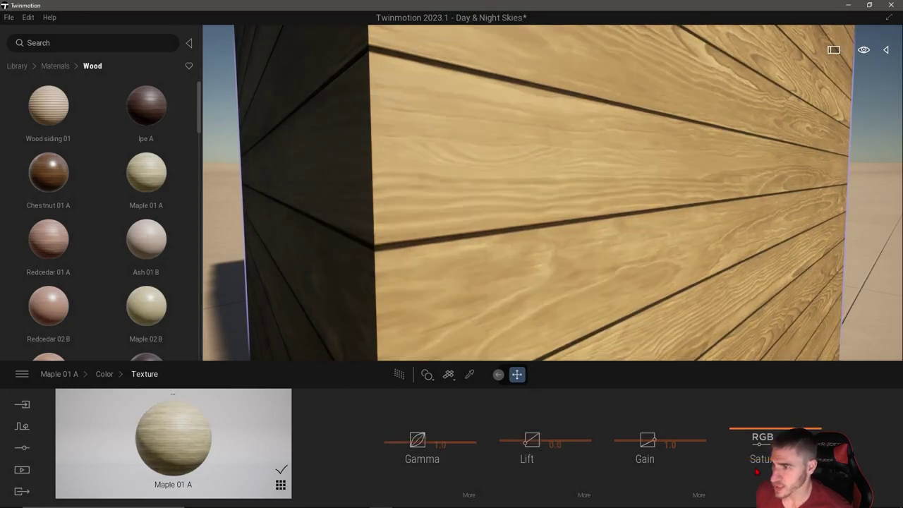
key("ctrl+y")
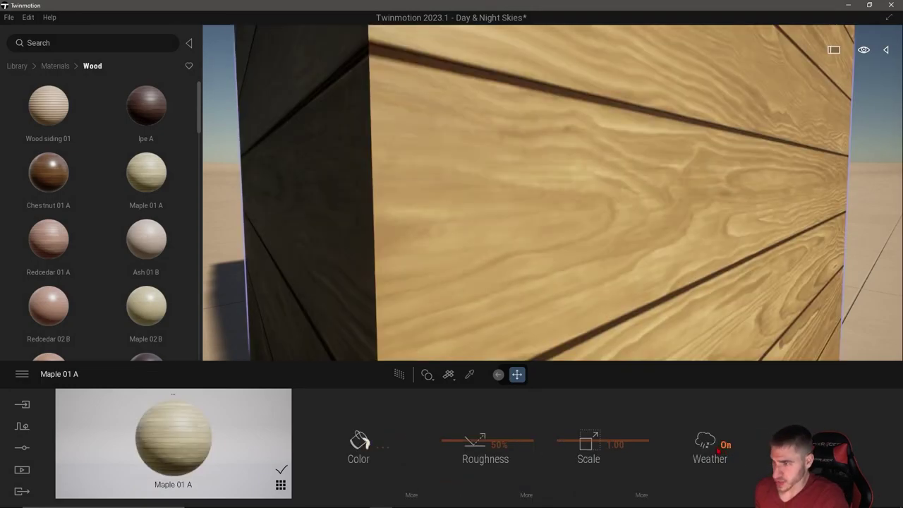
- Reopen the maple color's texture adjustments and look at the separate R, G and B channels of the Lift
left_click(411, 495)
left_click(445, 502)
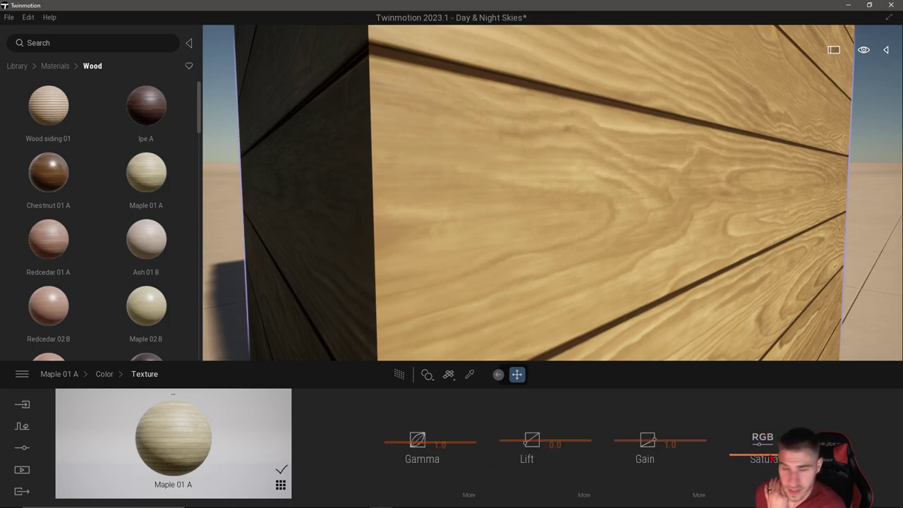
left_click(584, 496)
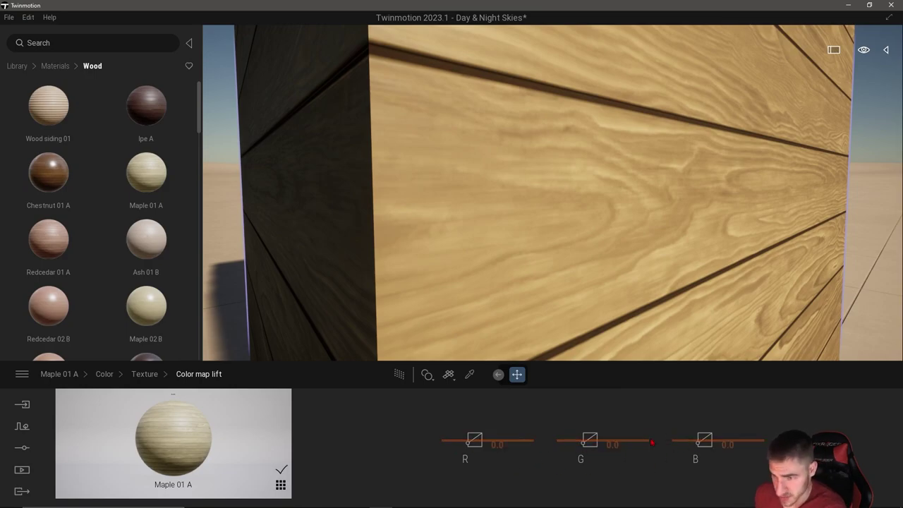
right_click(208, 392)
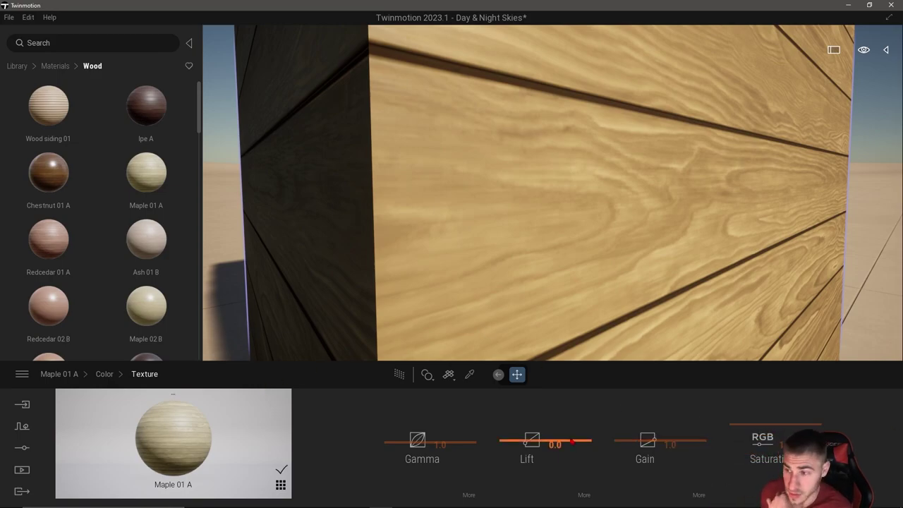
- Set the maple texture's overall Lift to about 0.129 and check its separate channels
left_click_drag(564, 440, 578, 439)
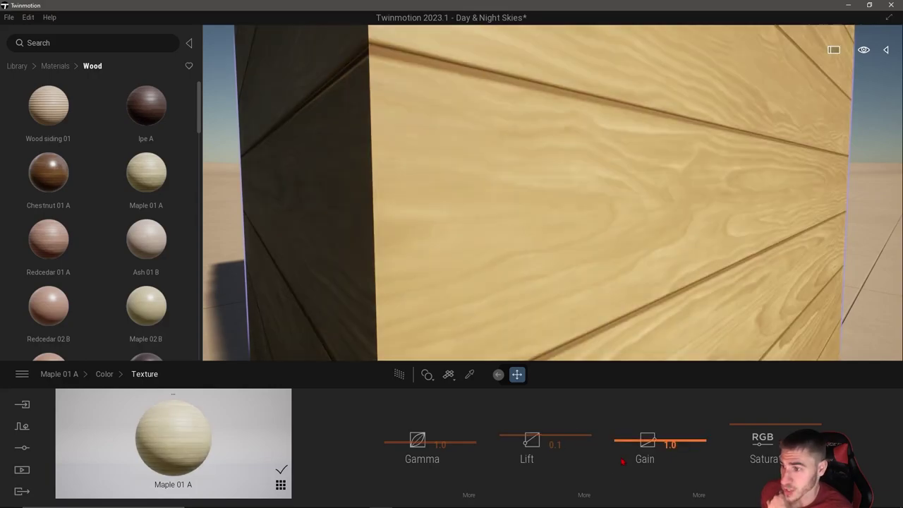
left_click(580, 439)
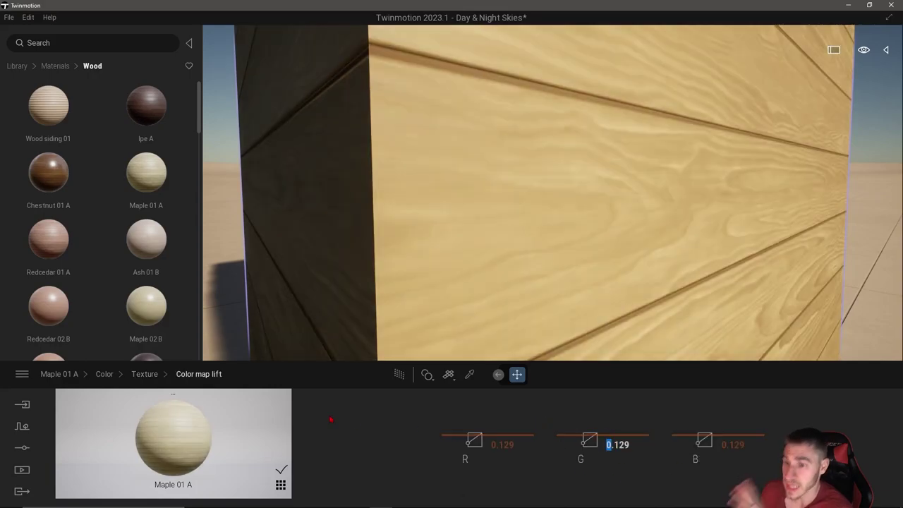
left_click(144, 374)
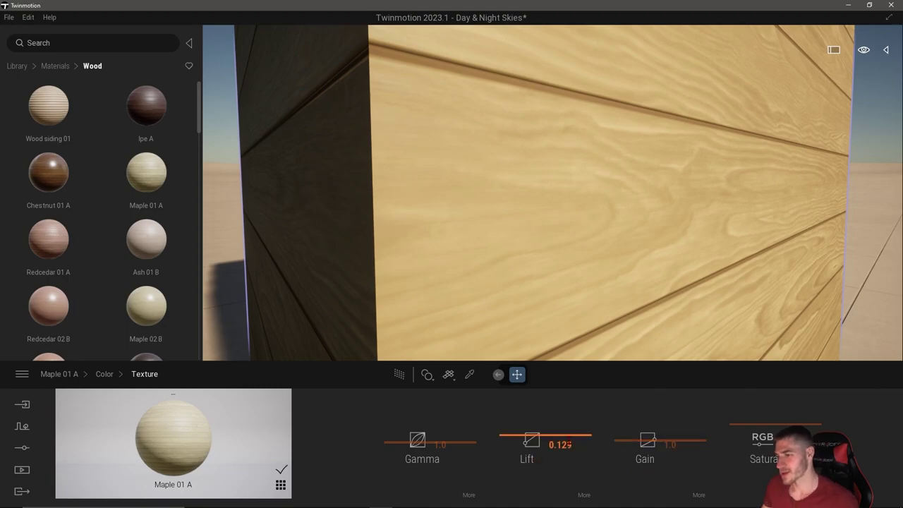
- Set the maple texture's overall Gamma to about 1.305 and check its separate channels
left_click(447, 442)
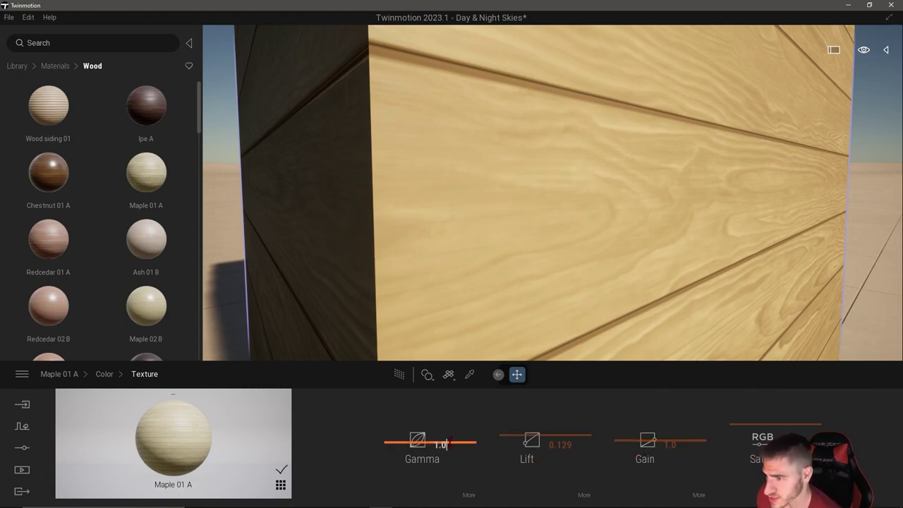
mouse_move(416, 449)
left_mouse_down()
mouse_move(414, 430)
mouse_move(417, 441)
left_mouse_up()
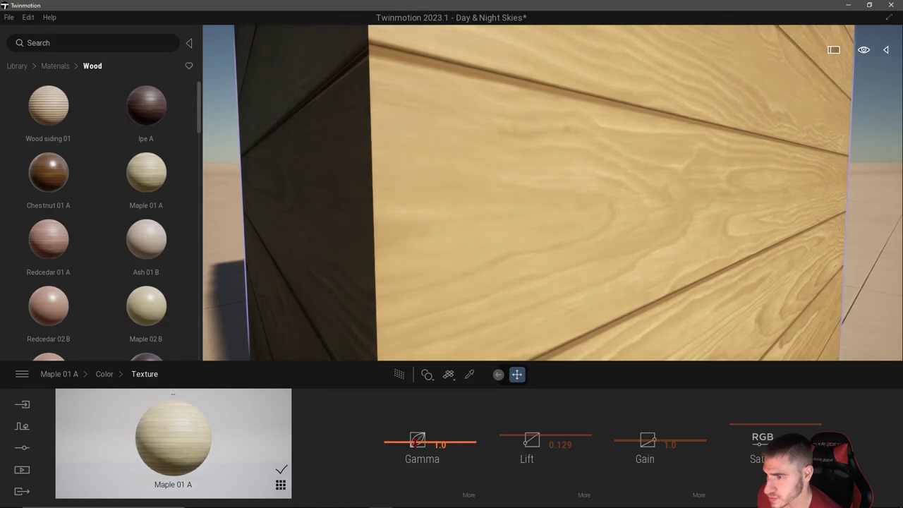
left_click(466, 495)
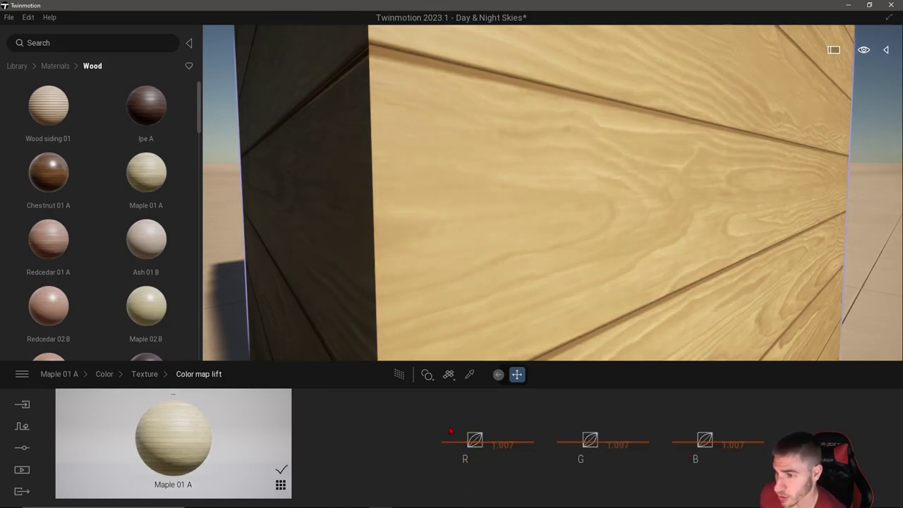
left_click(144, 374)
left_click_drag(417, 445, 415, 436)
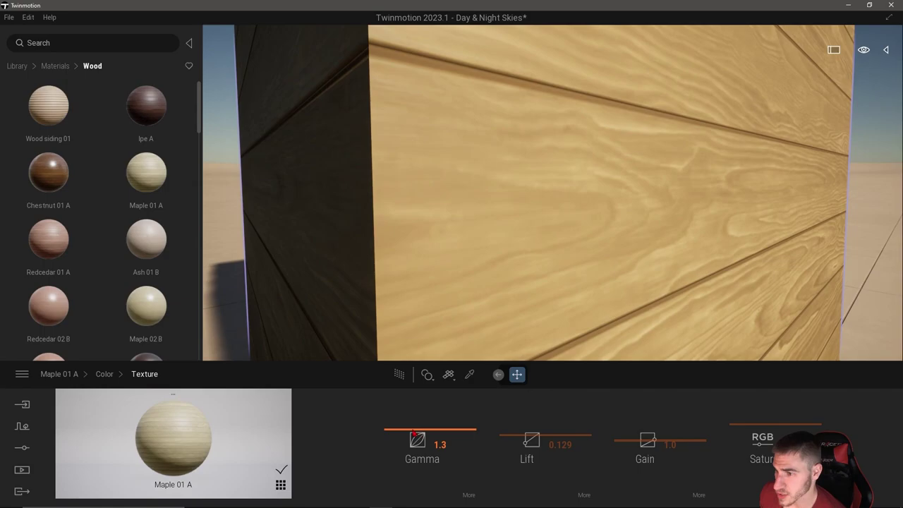
left_click(468, 495)
right_click(405, 417)
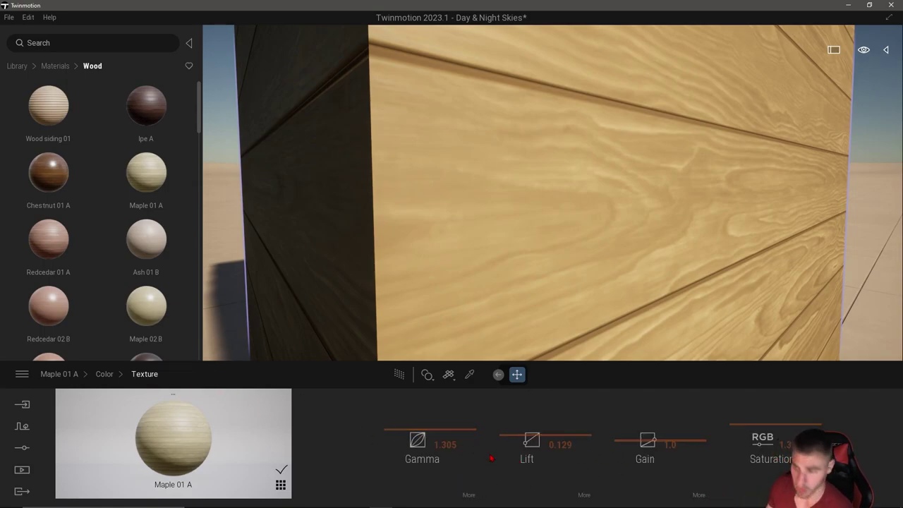
- Raise only the red channel of the maple texture's Gain to about 1.4
left_click(561, 444)
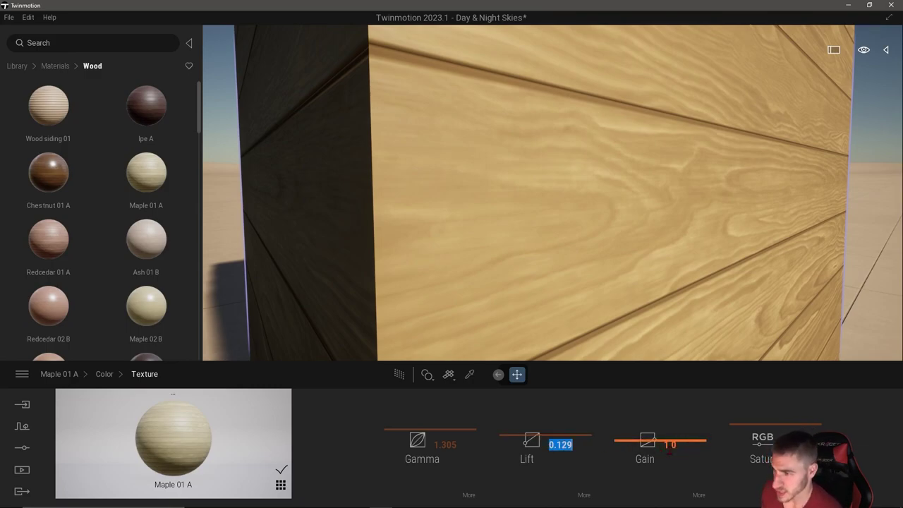
left_click(699, 494)
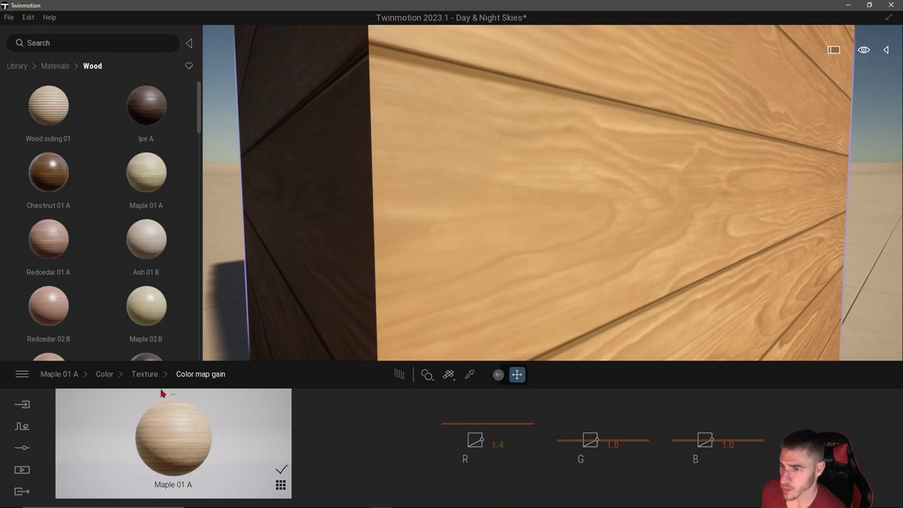
left_click(144, 374)
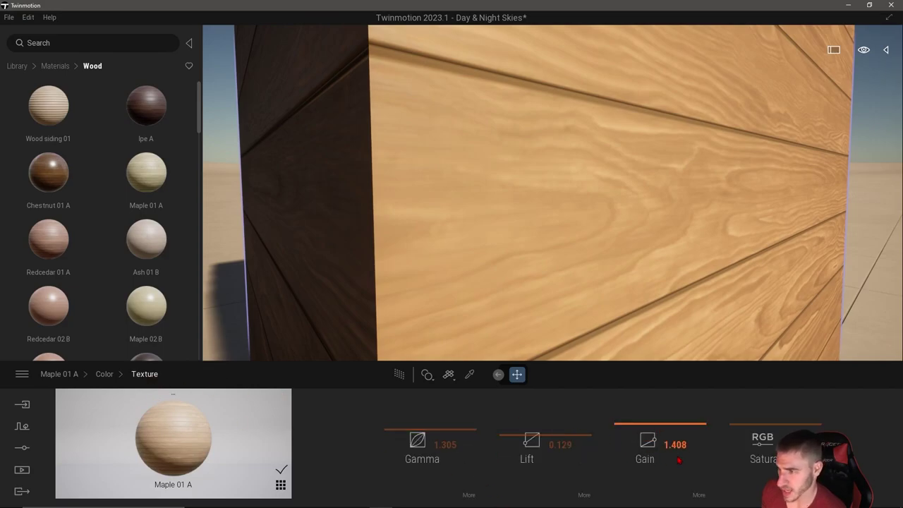
- Lower the maple texture's overall Gain to about 0.5 and set its green channel to about 1.2, tinting the box green
left_click_drag(657, 434, 624, 435)
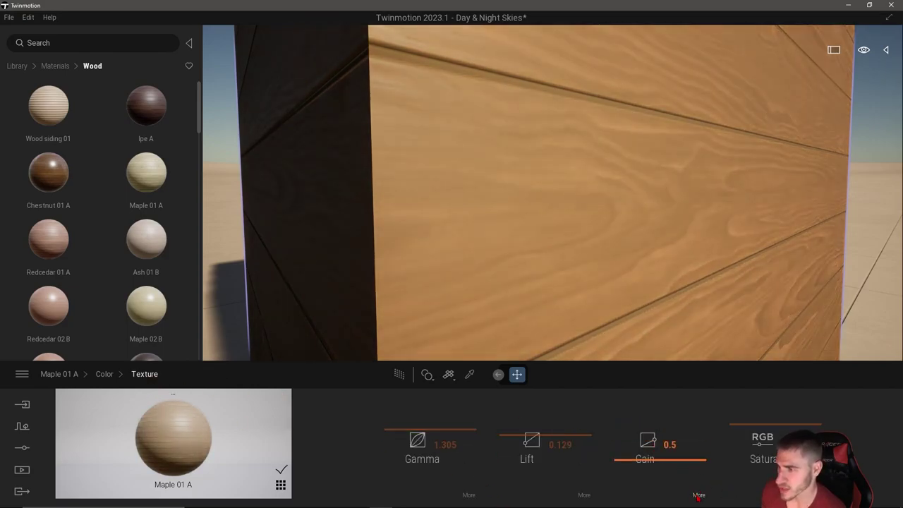
left_click(699, 495)
left_click(612, 444)
type("1.2")
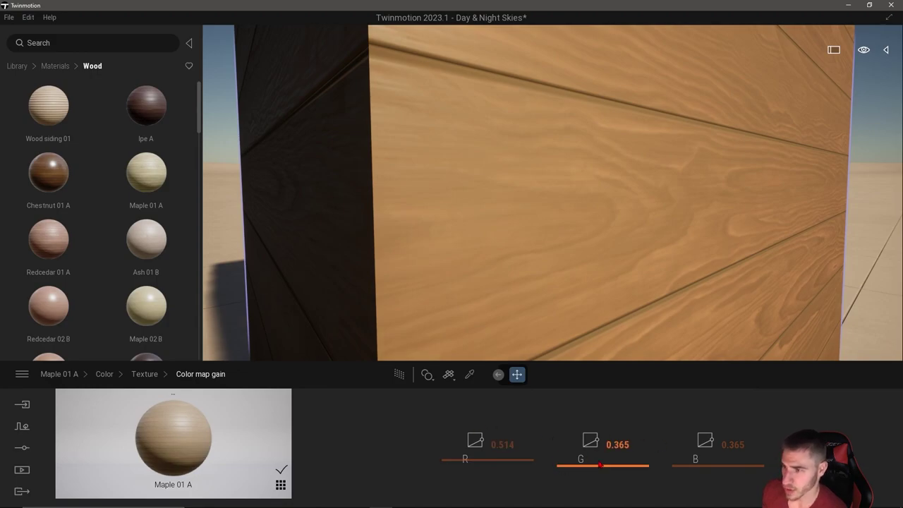
key("Return")
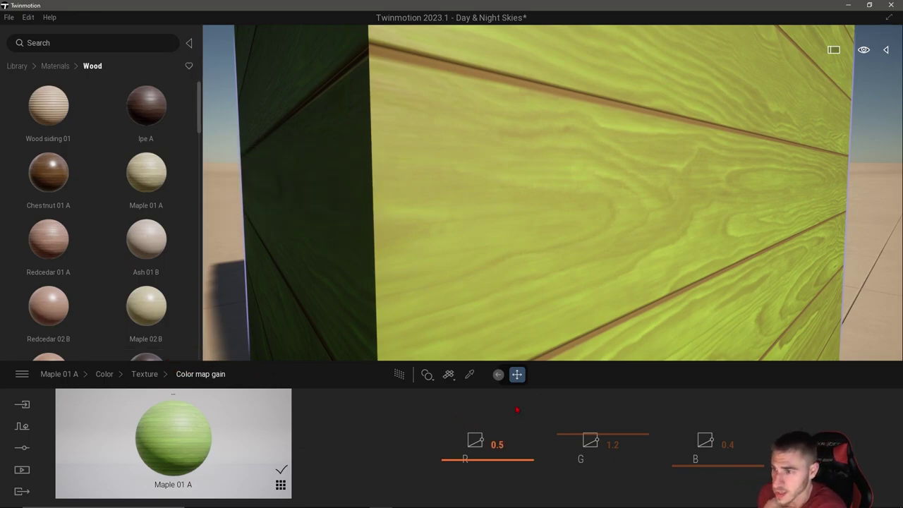
scroll(430, 274, "down", 5)
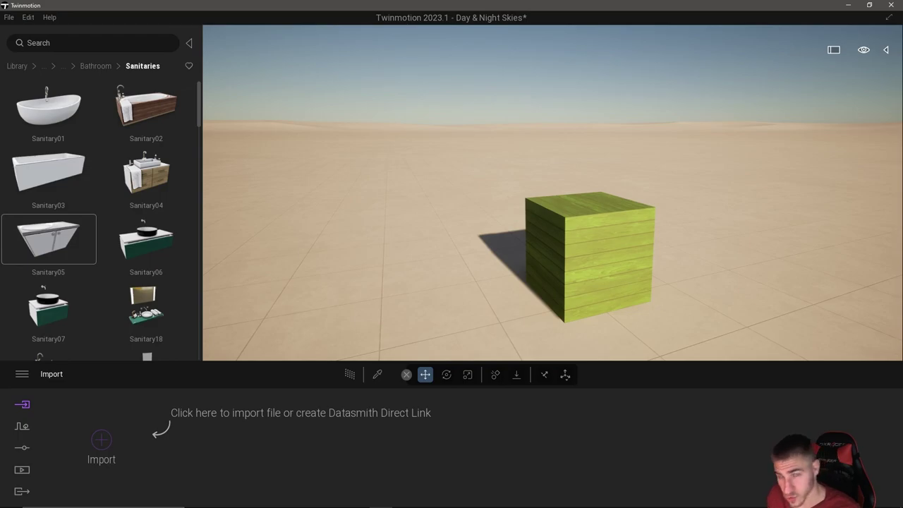
- Show the scene graph and examine the available commands for the Box Fire container
left_click(885, 50)
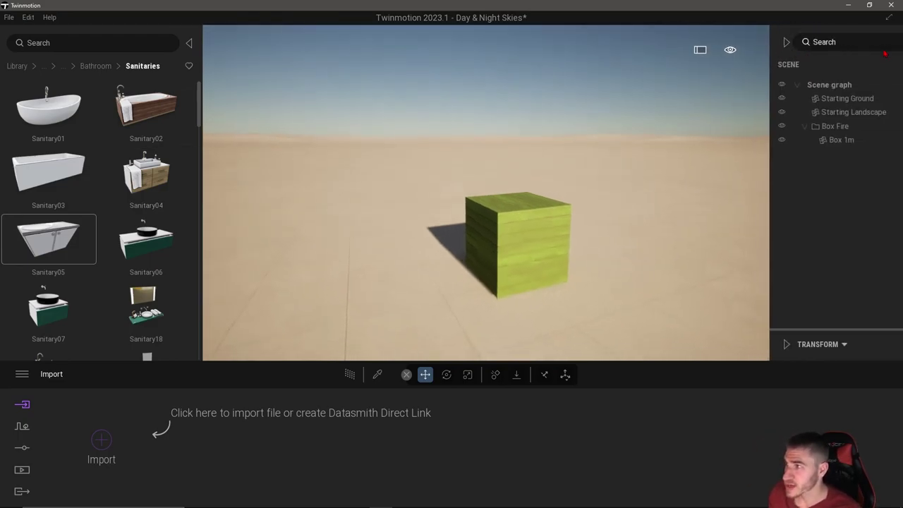
right_click(748, 127)
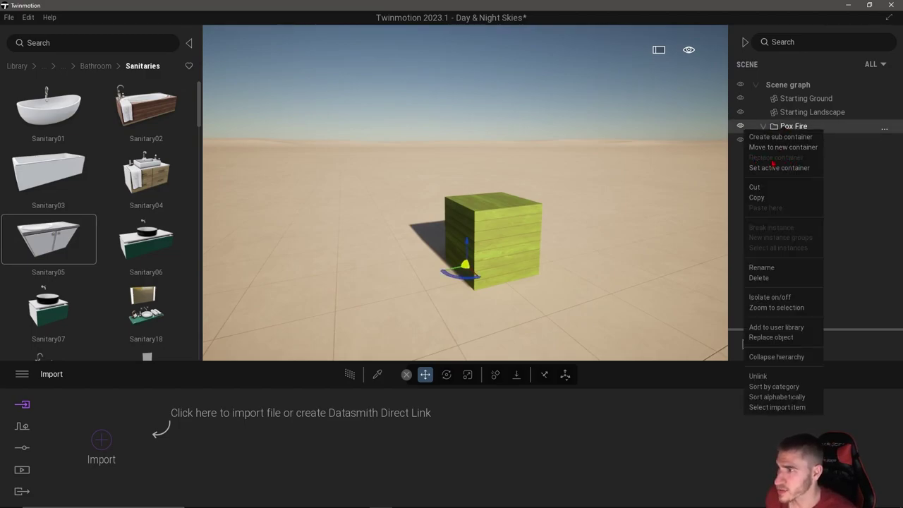
left_click(844, 172)
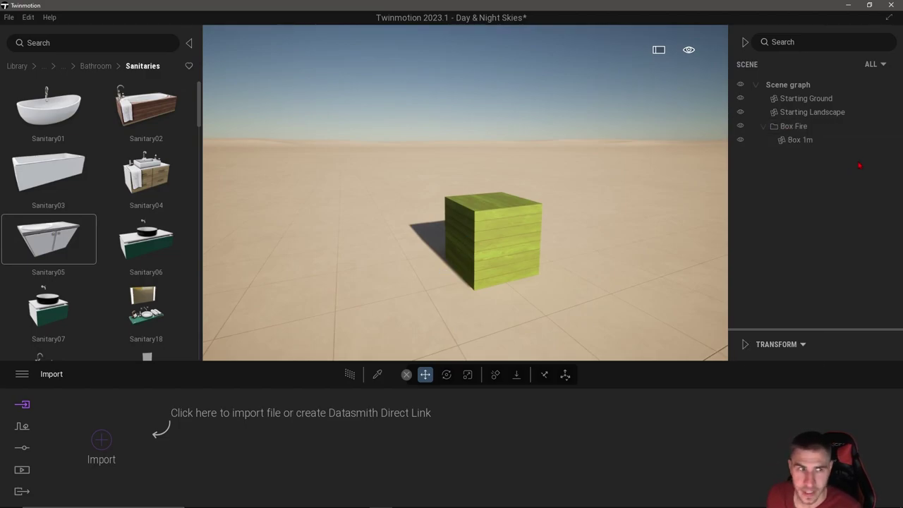